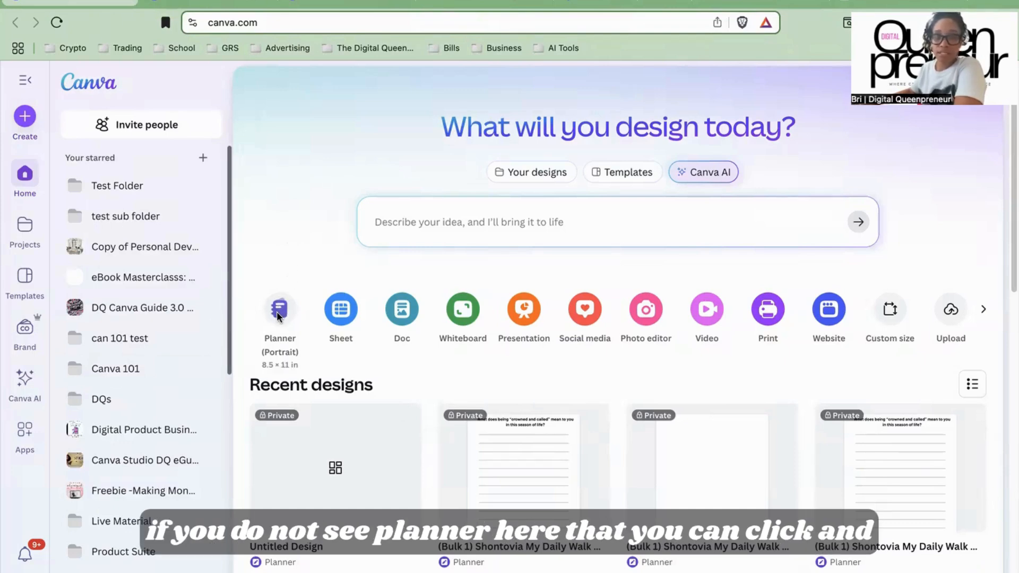
- Create a new custom-size design 8.5 in wide and 11 in high
click(892, 313)
click(552, 190)
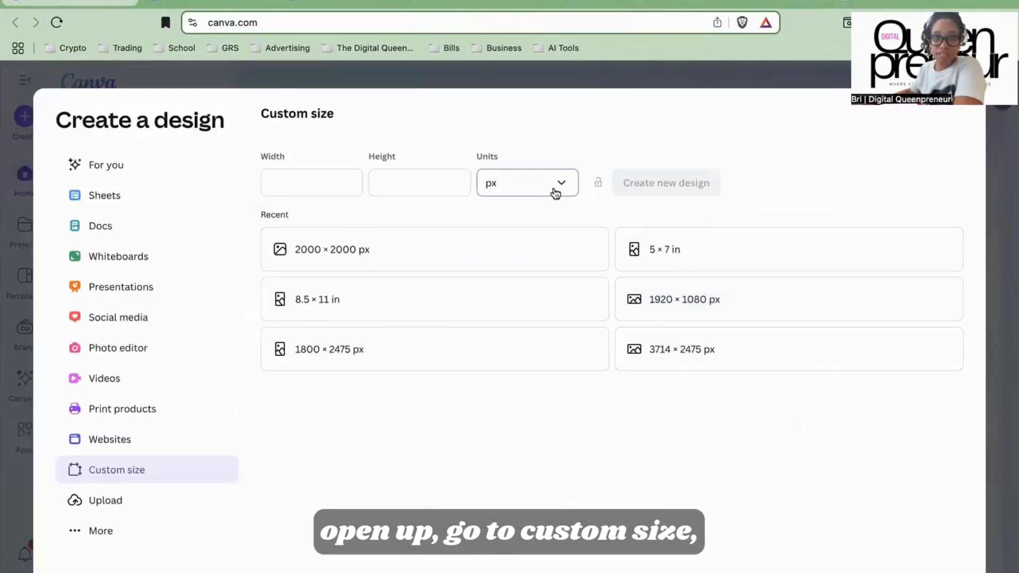
click(521, 248)
click(314, 183)
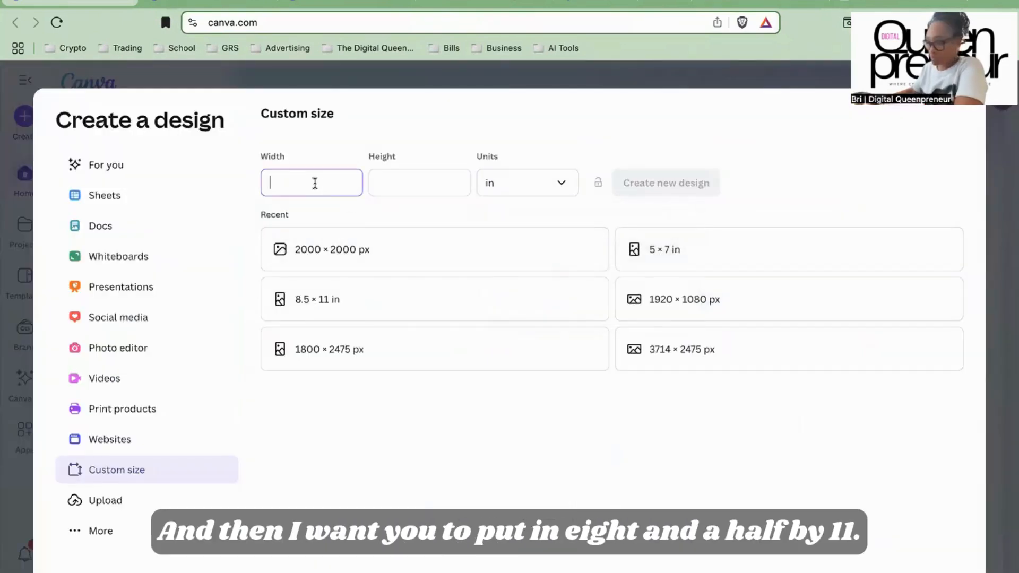
click(402, 186)
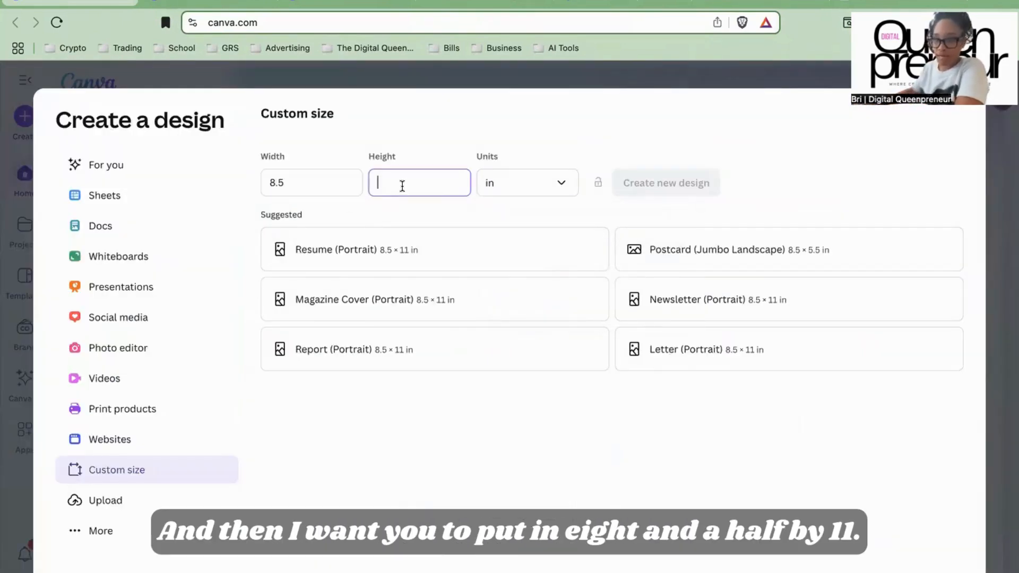
text(11)
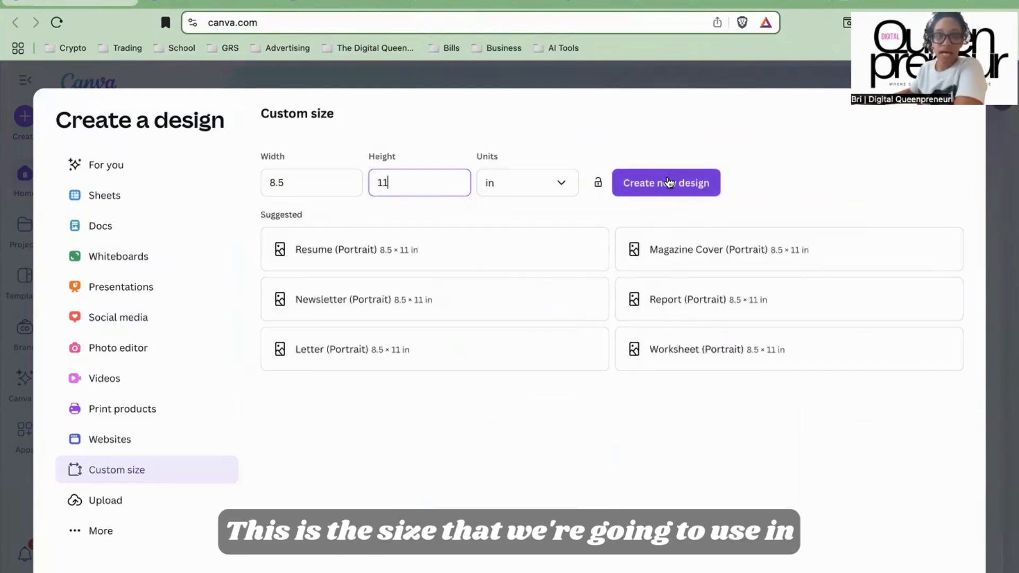
key(Return)
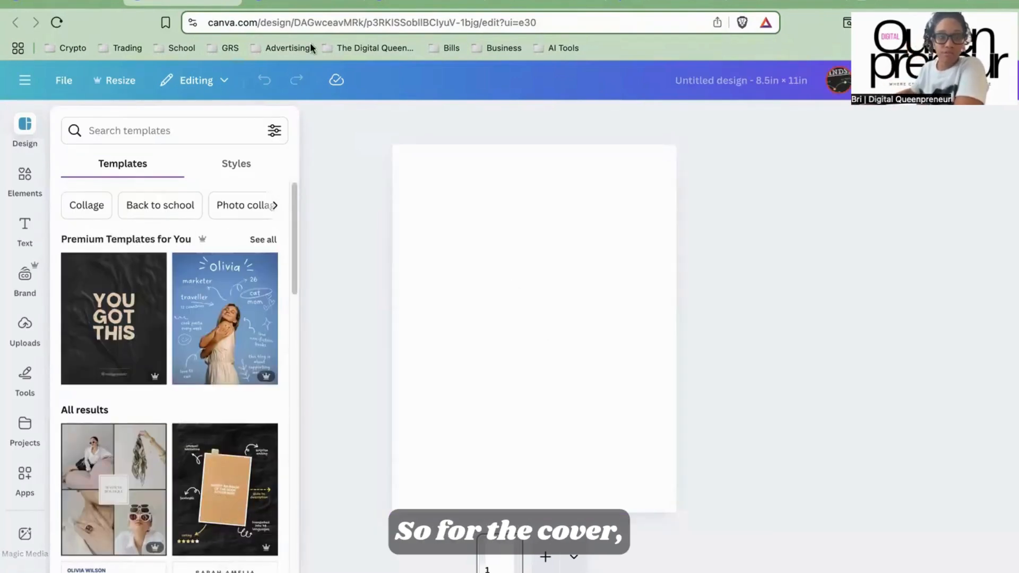
- Switch to the Canva AI image generator, review the style choices, and reuse the prompt "Planner Cover that says "A Planned Life is a Sane Life""
click(414, 6)
scroll(459, 148, up, 5)
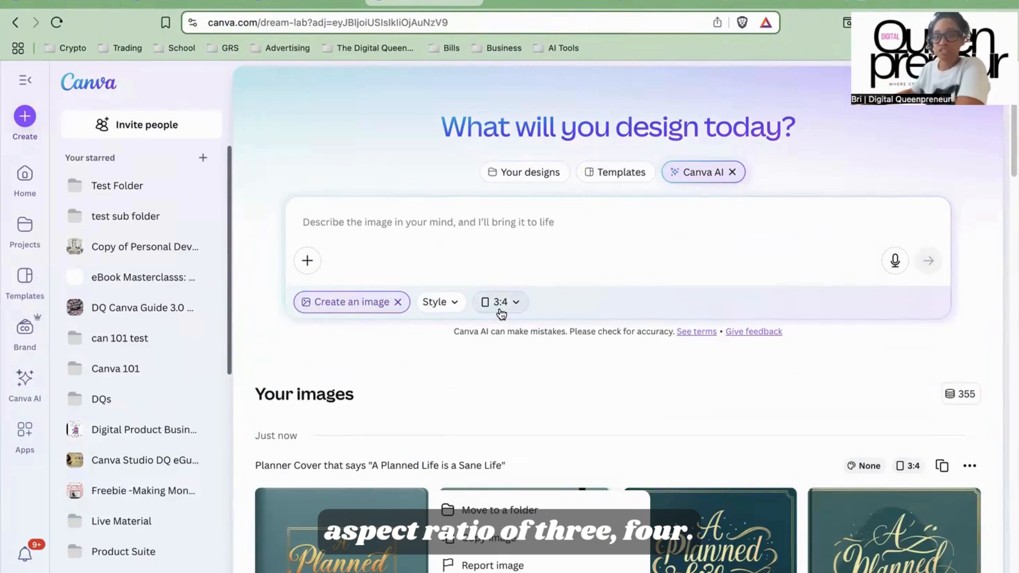
click(446, 307)
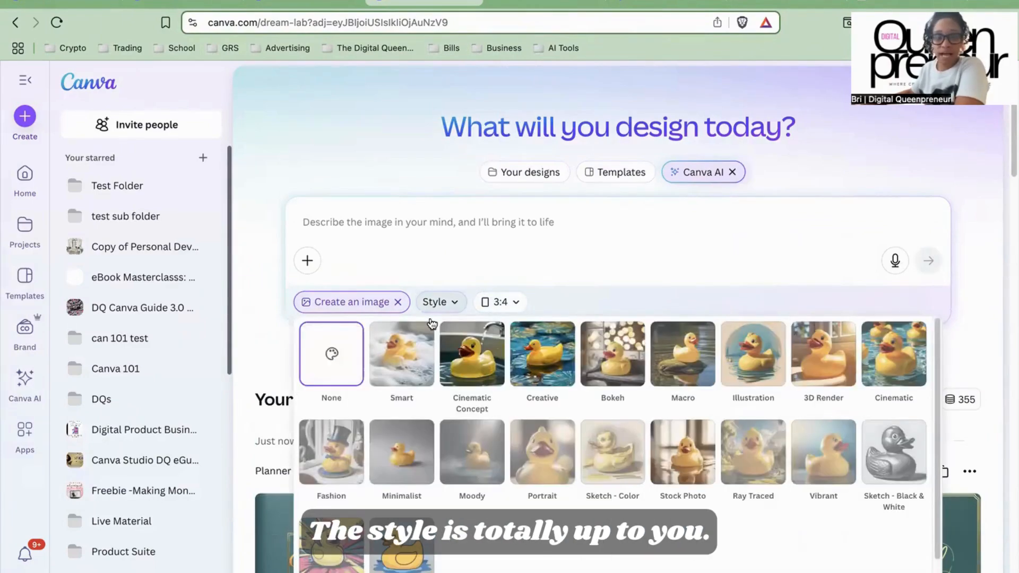
click(260, 357)
scroll(475, 382, down, 3)
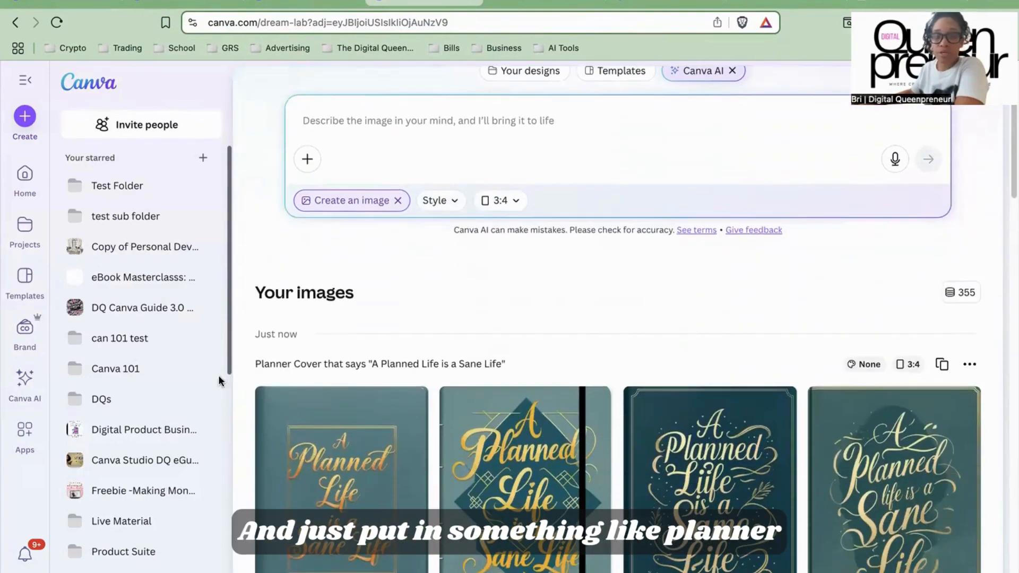
click(941, 364)
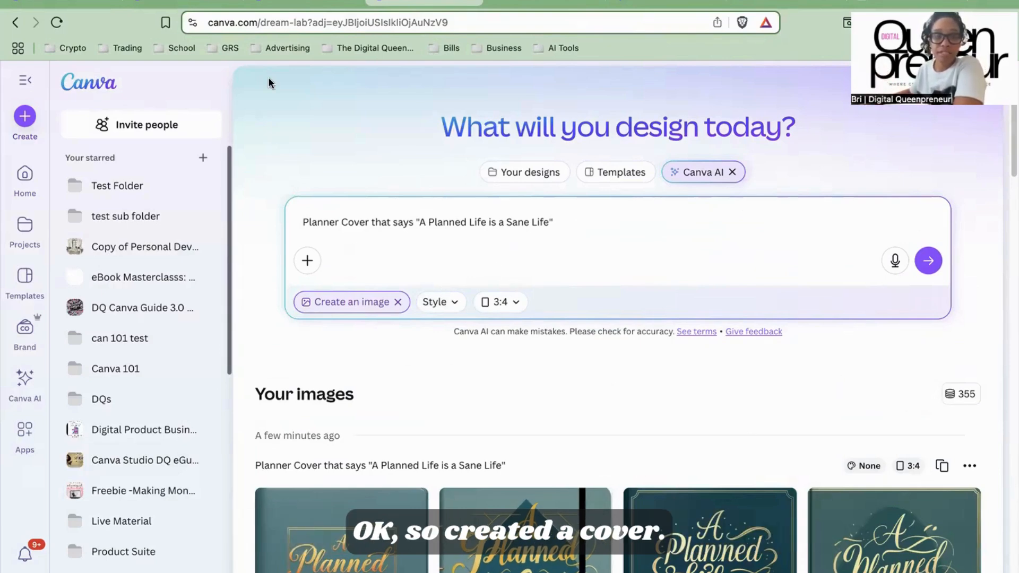
- Open the options of the first generated cover image and switch to the planner design that holds the cover
click(413, 508)
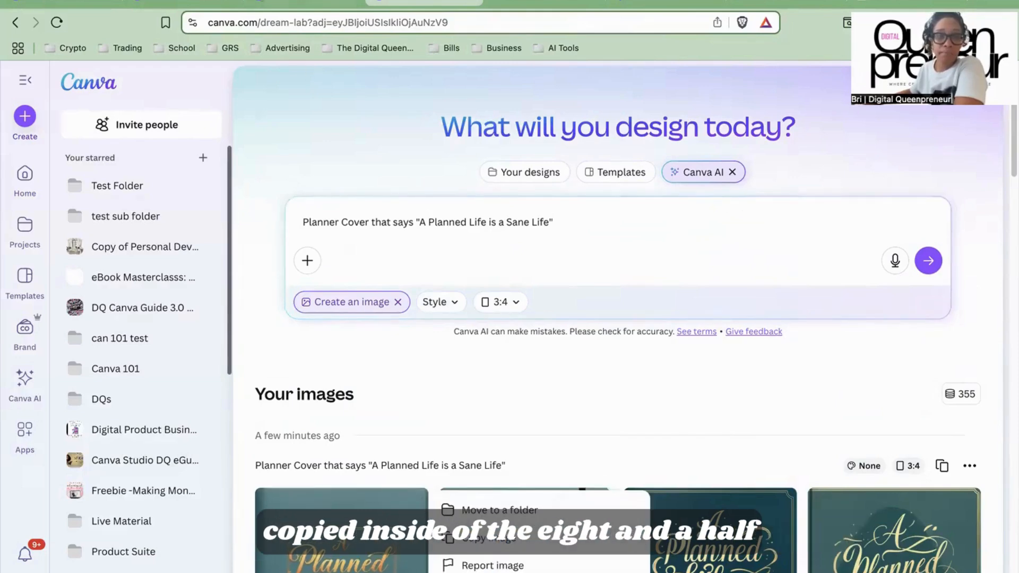
click(291, 3)
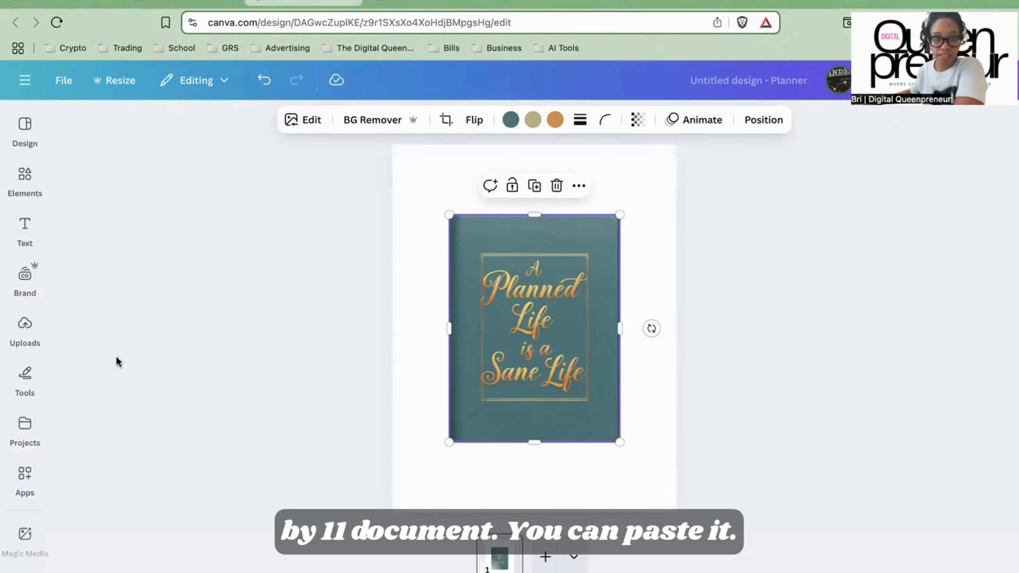
click(27, 332)
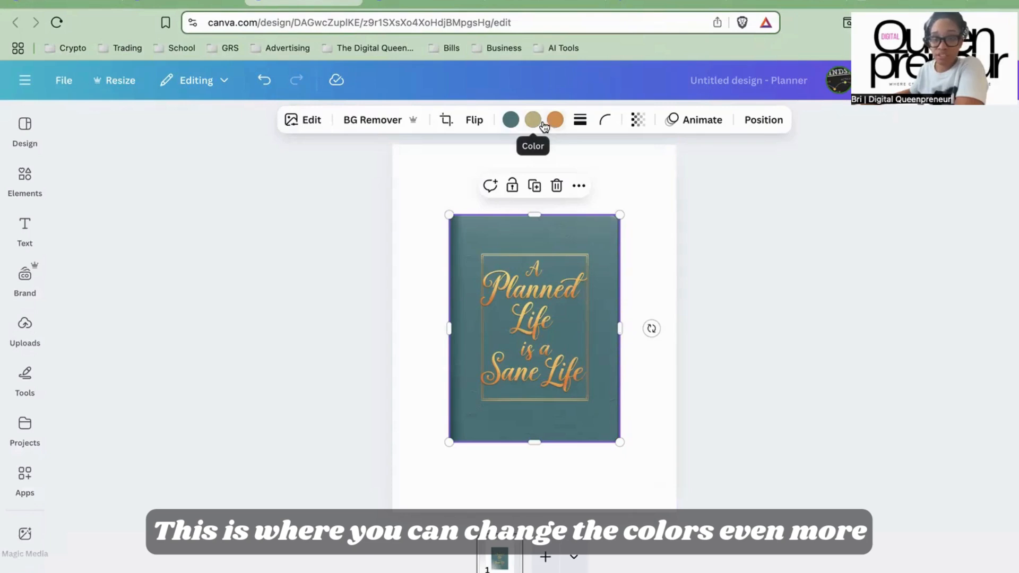
- Recolour the teal of the planner cover image with the brand pink #e522af
click(517, 125)
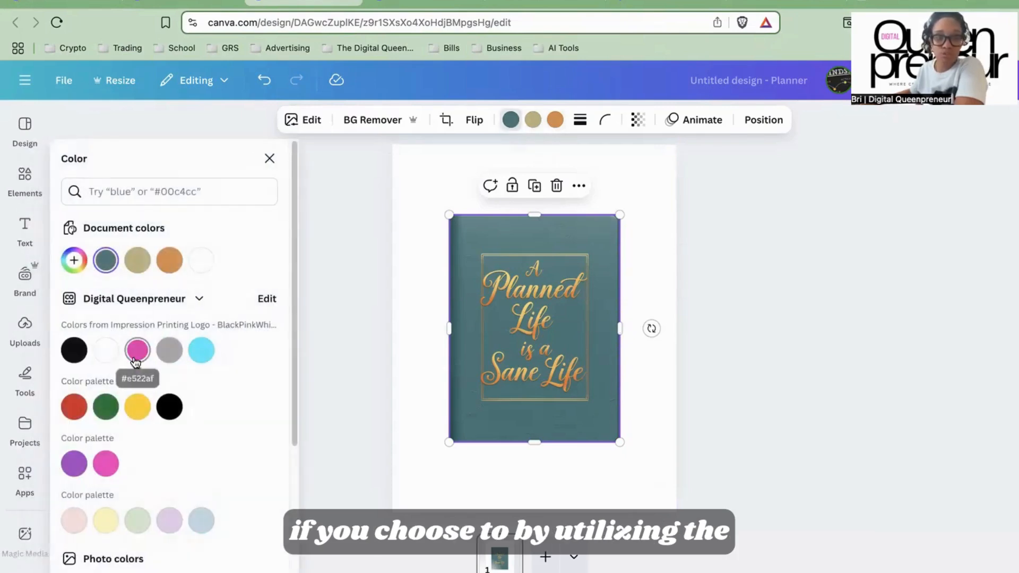
click(136, 359)
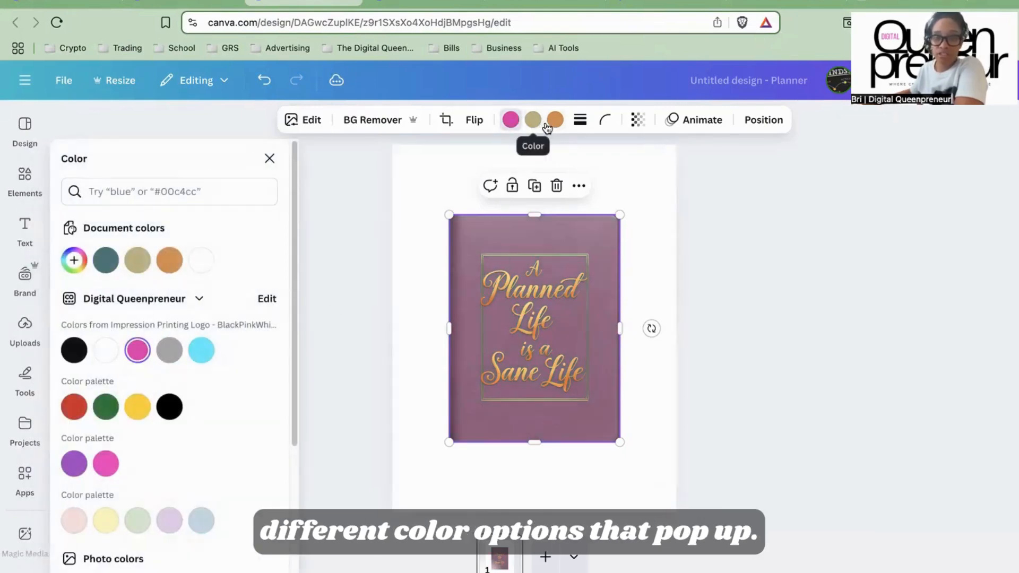
- Try the cover image as a full-page background and undo that change
click(578, 186)
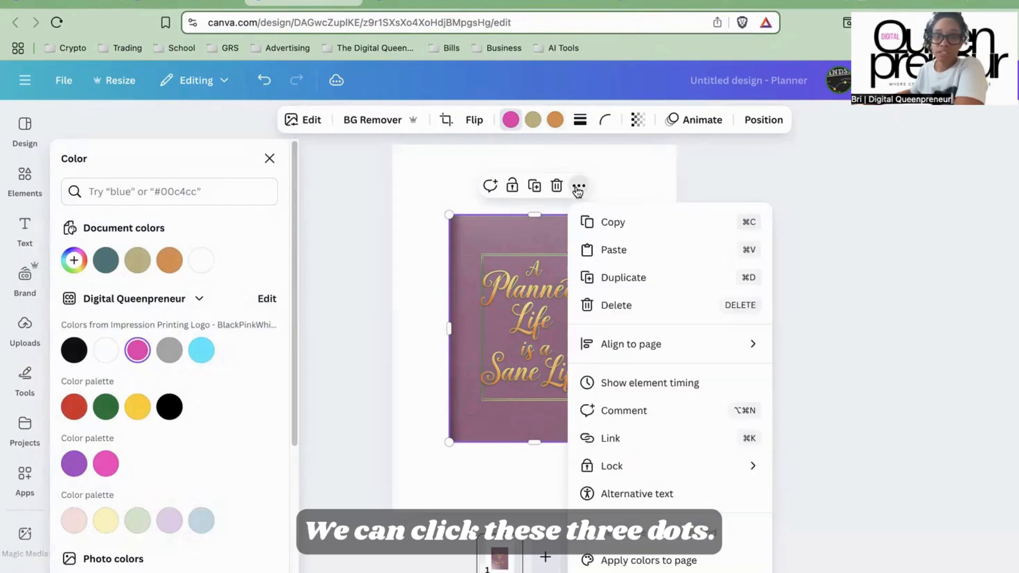
click(626, 542)
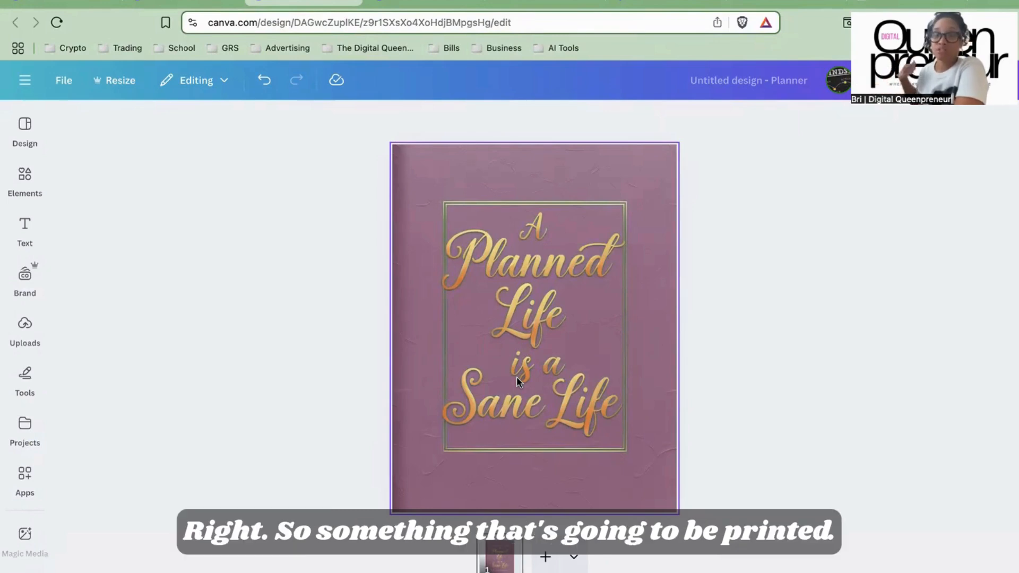
click(489, 372)
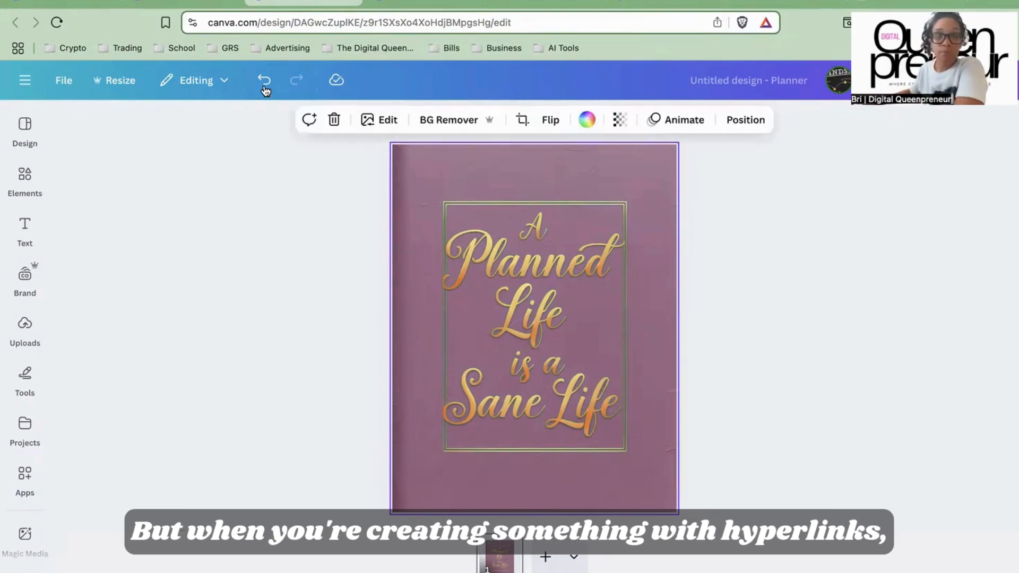
click(265, 81)
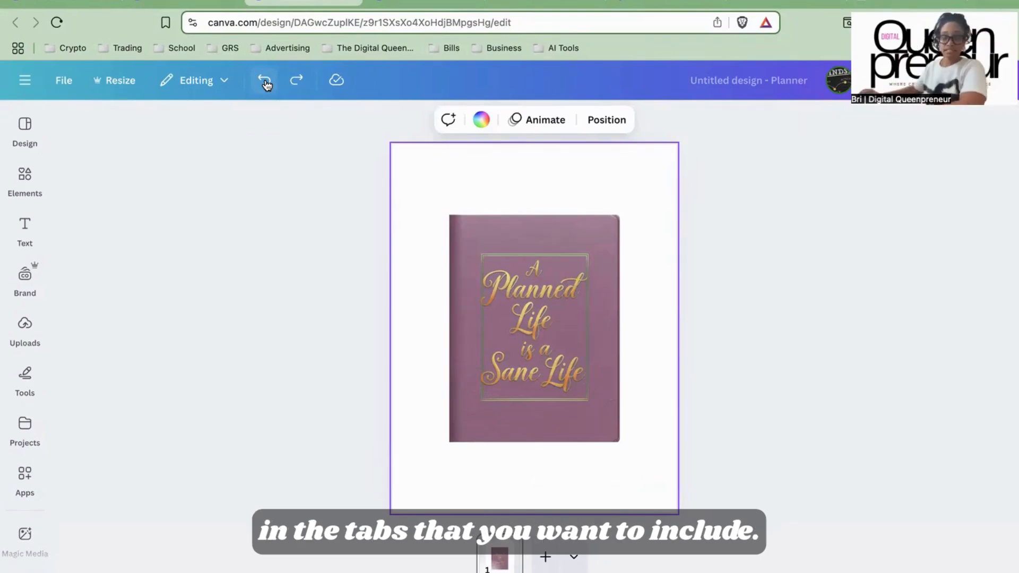
click(299, 233)
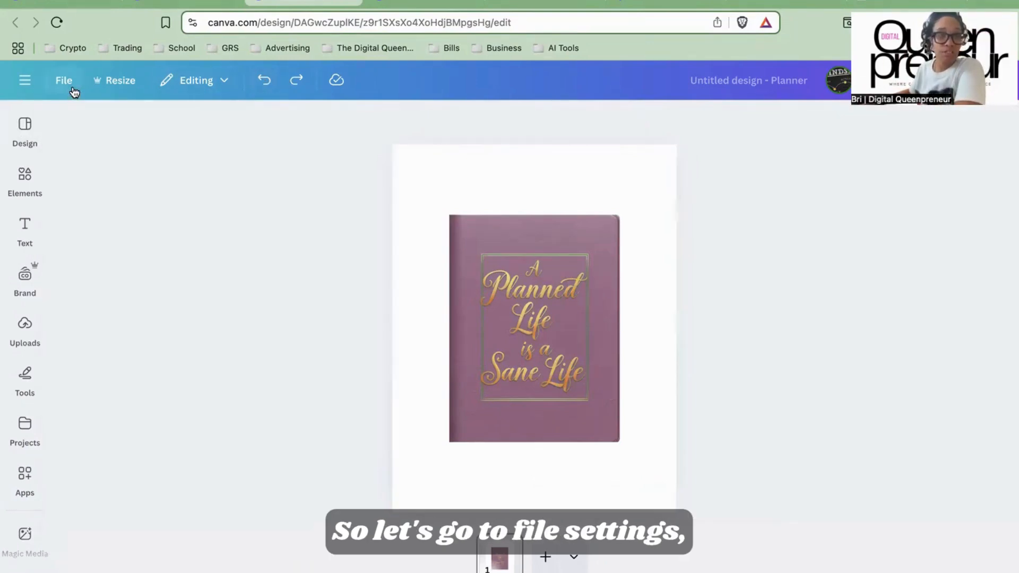
- Start adding custom page guides with 1 column and a column gap of 0 in
click(66, 82)
mouse_move(94, 246)
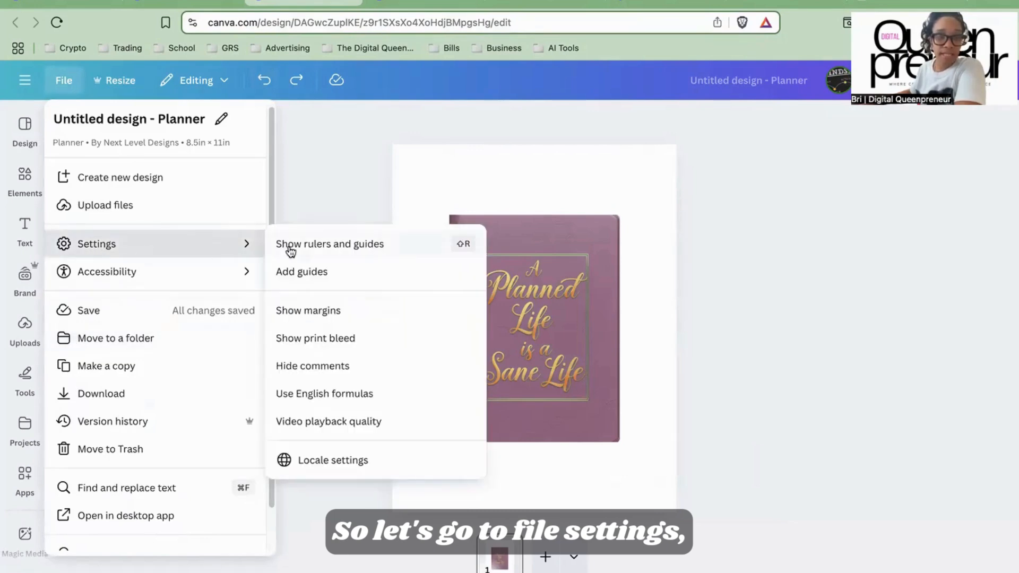
click(310, 270)
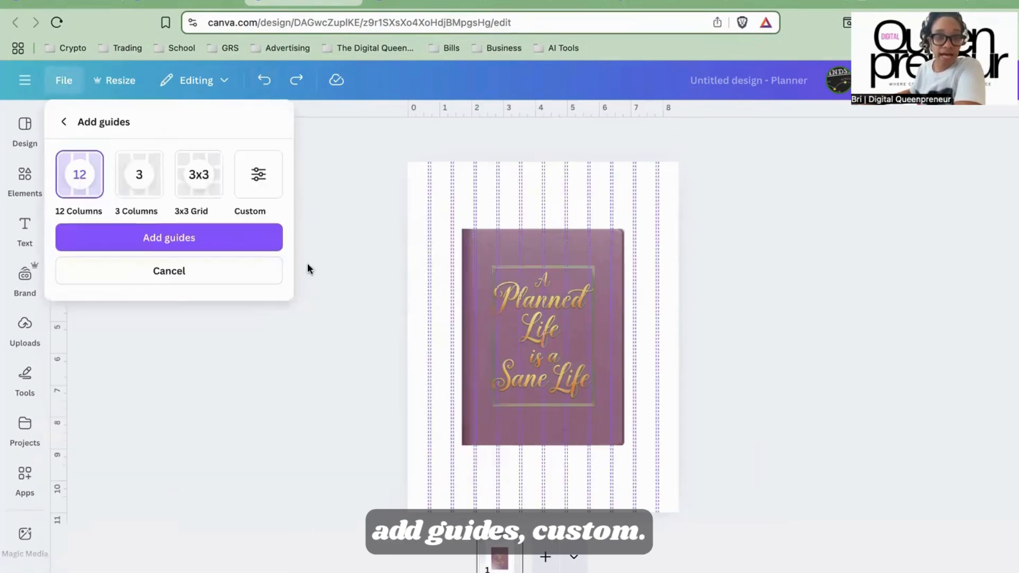
click(258, 174)
click(85, 262)
drag(85, 262, 11, 262)
text(6)
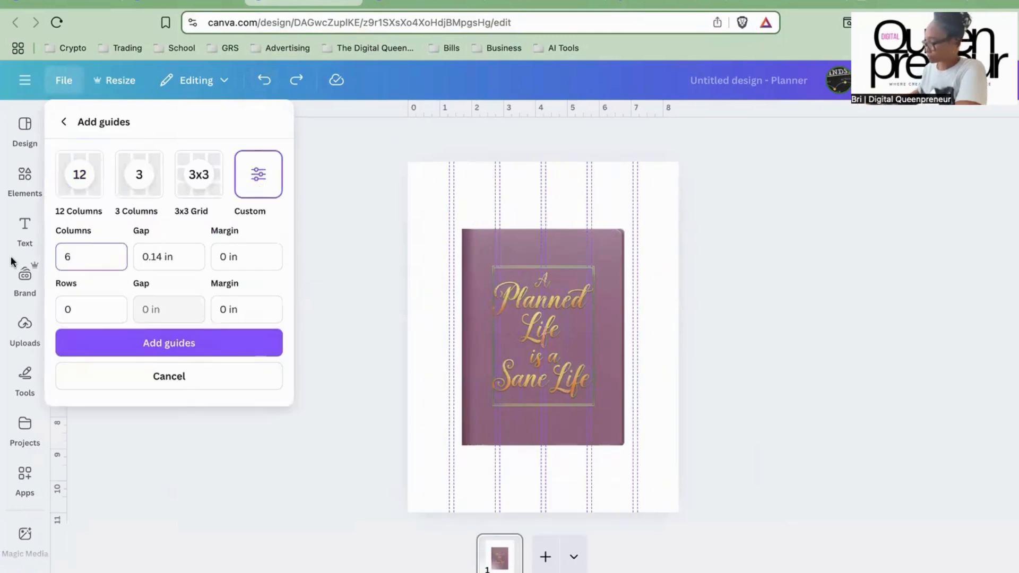
click(181, 257)
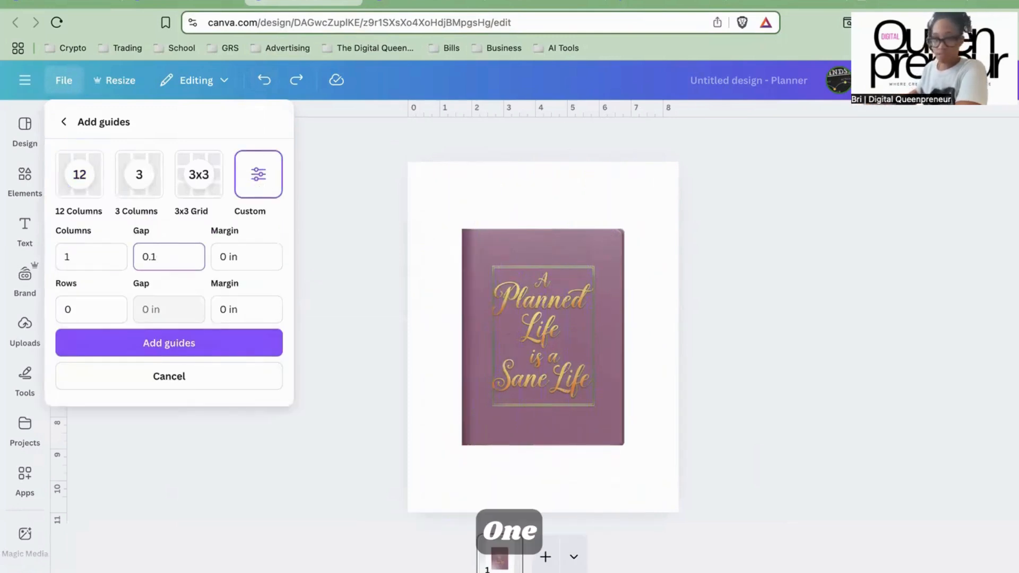
key(BackSpace)
key(BackSpace)
- Set both the column and row margins to 0.5 in and add the guides to the page
click(278, 252)
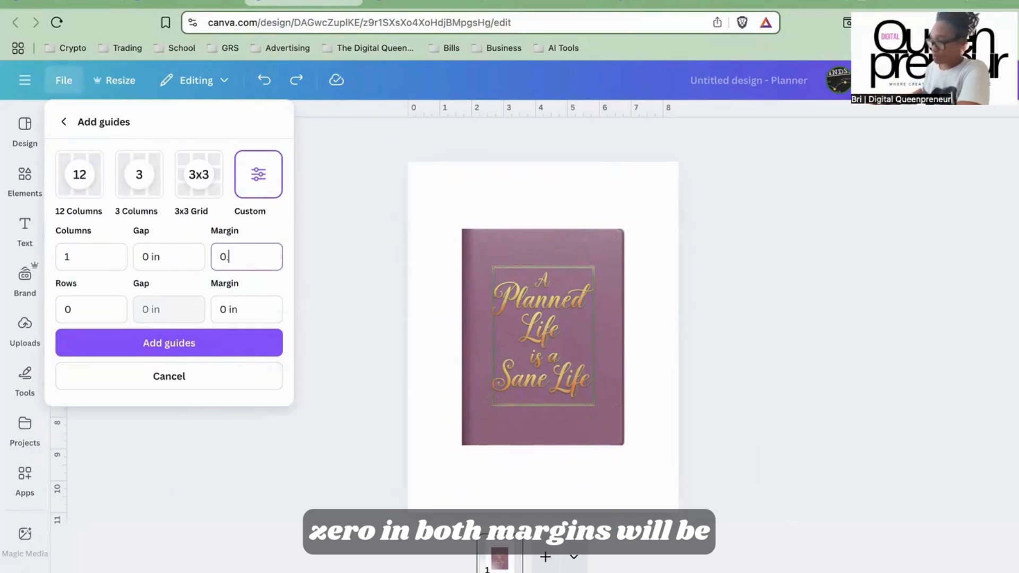
text(.5)
click(265, 312)
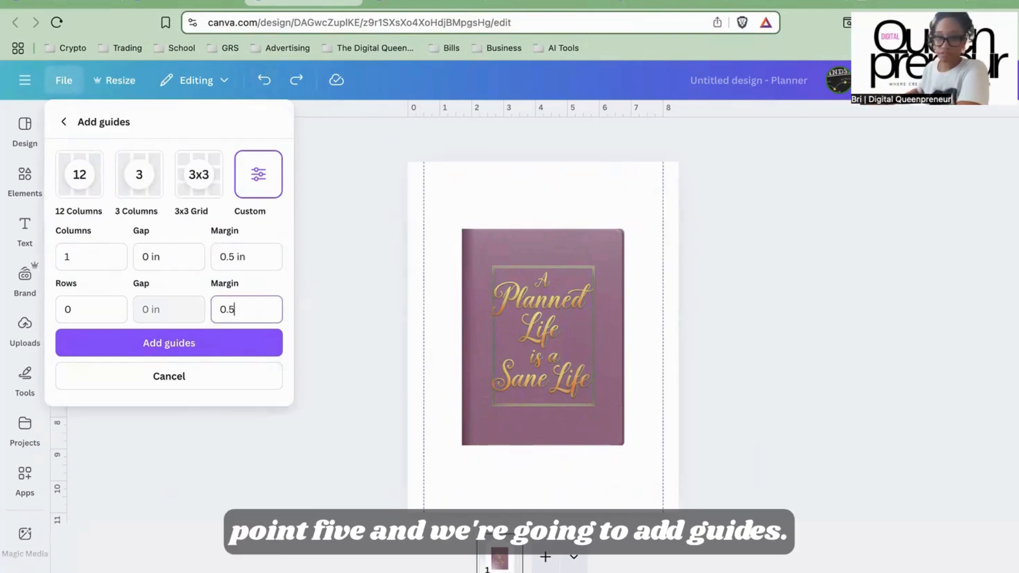
click(227, 353)
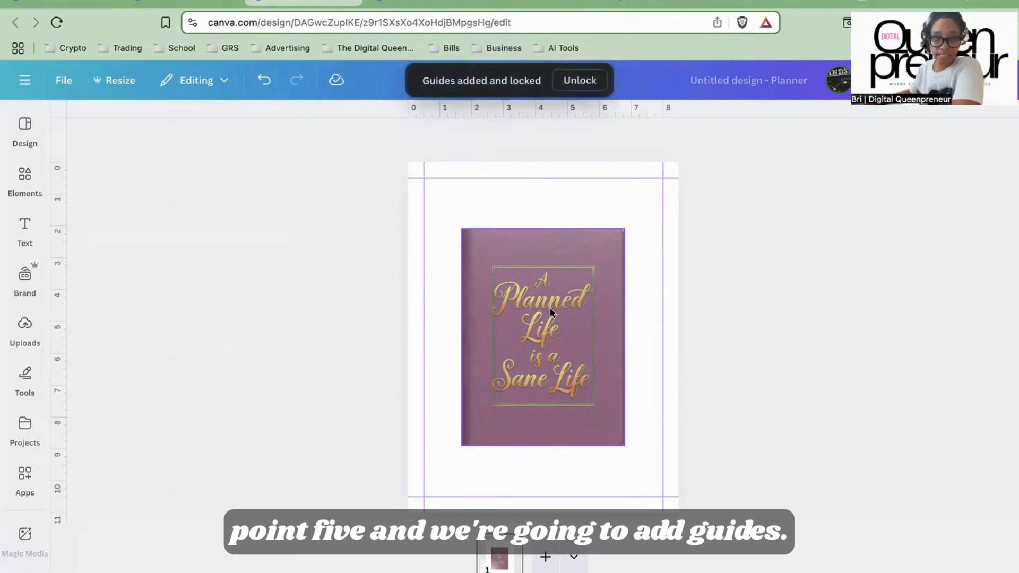
- Move the cover image to the upper-left guide corner and enlarge it to fill the area inside the 0.5 in guides
drag(517, 304, 483, 257)
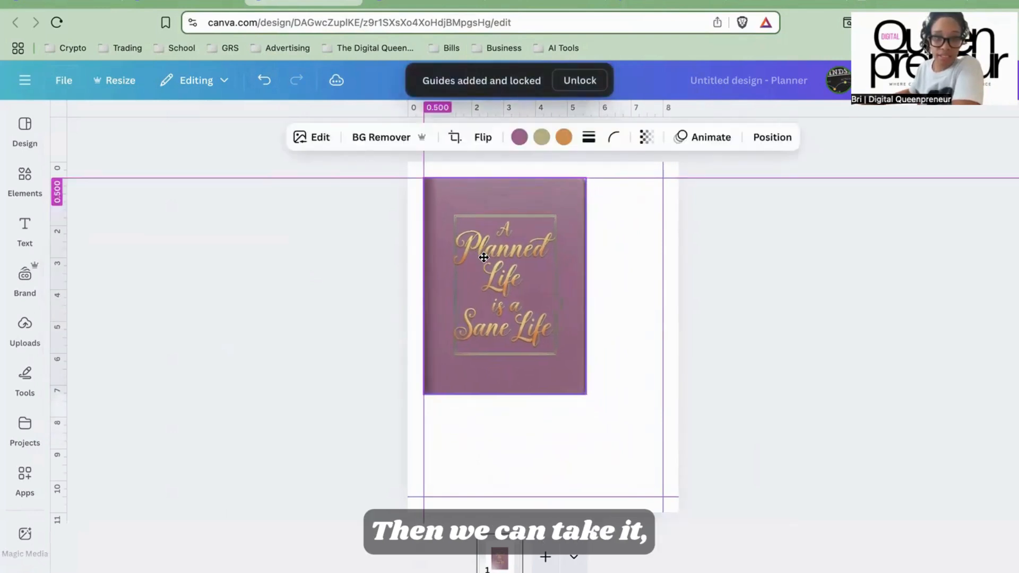
drag(586, 394, 663, 496)
click(772, 434)
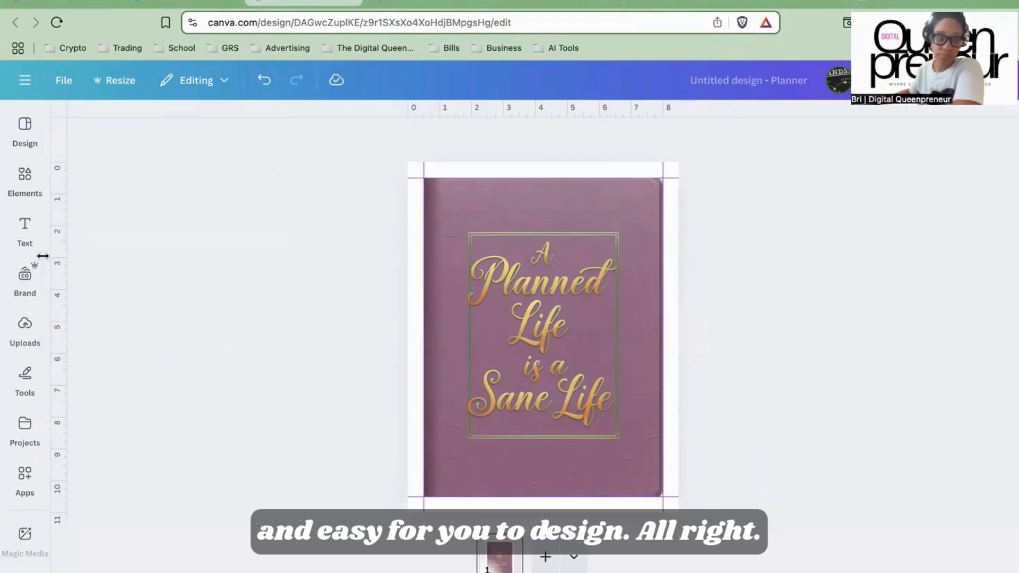
- Search the elements for "binder rings" and show all matching graphics
click(25, 178)
click(97, 130)
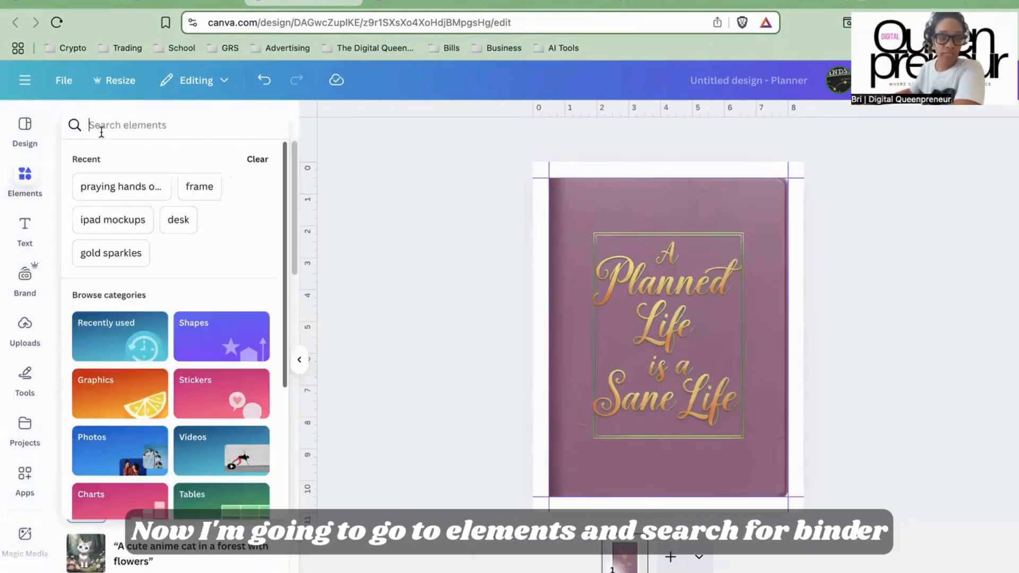
text(binder rings)
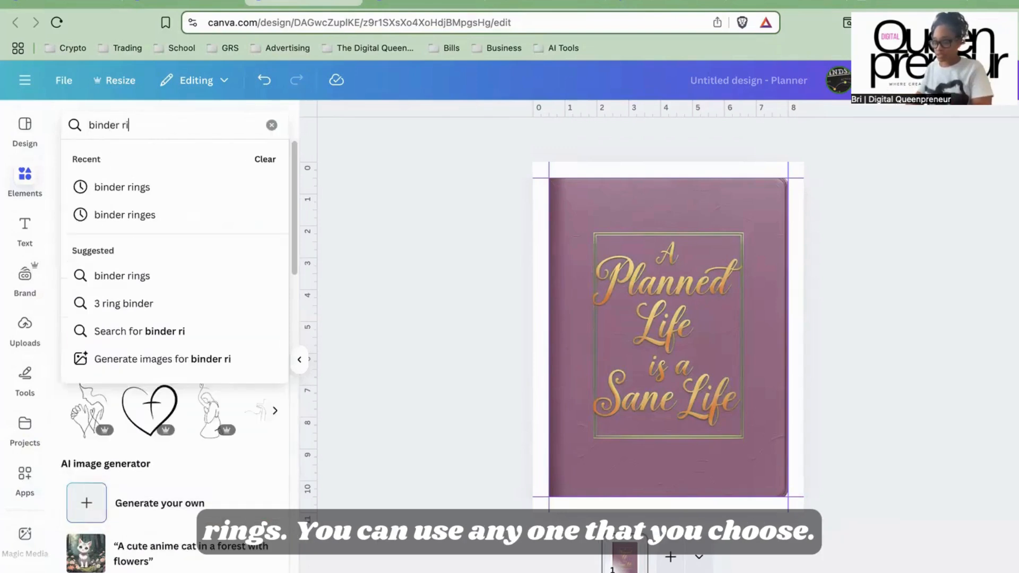
key(Return)
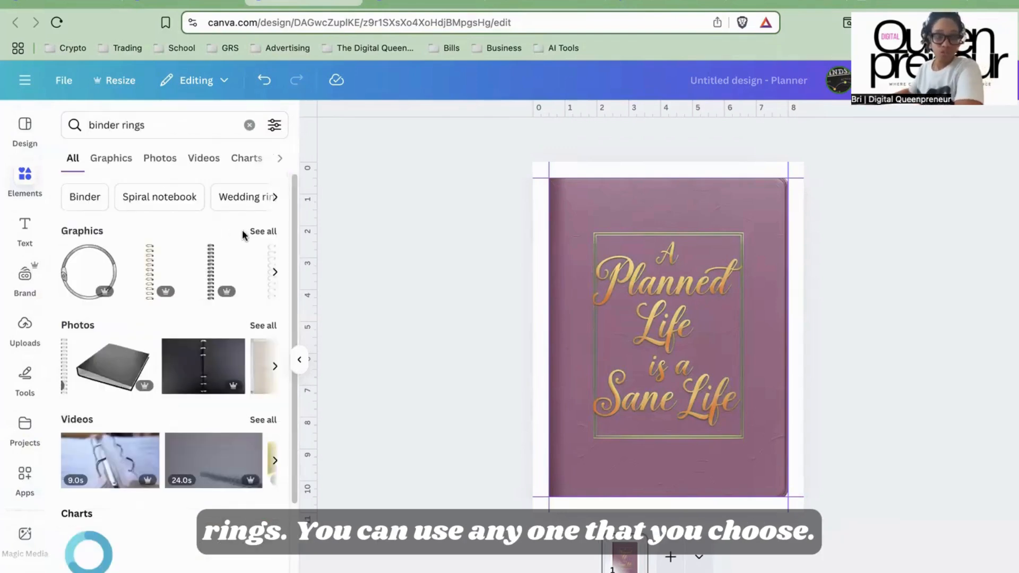
click(254, 231)
scroll(197, 389, down, 2)
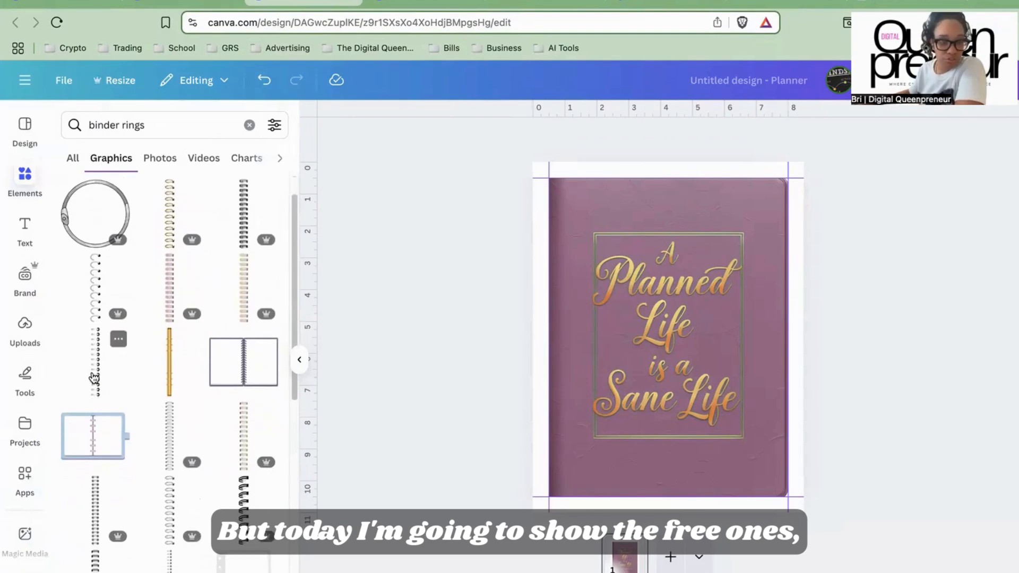
- Check the details of the free silver spiral ring graphic, add it to the page, and place it at the cover's upper-left edge
click(118, 340)
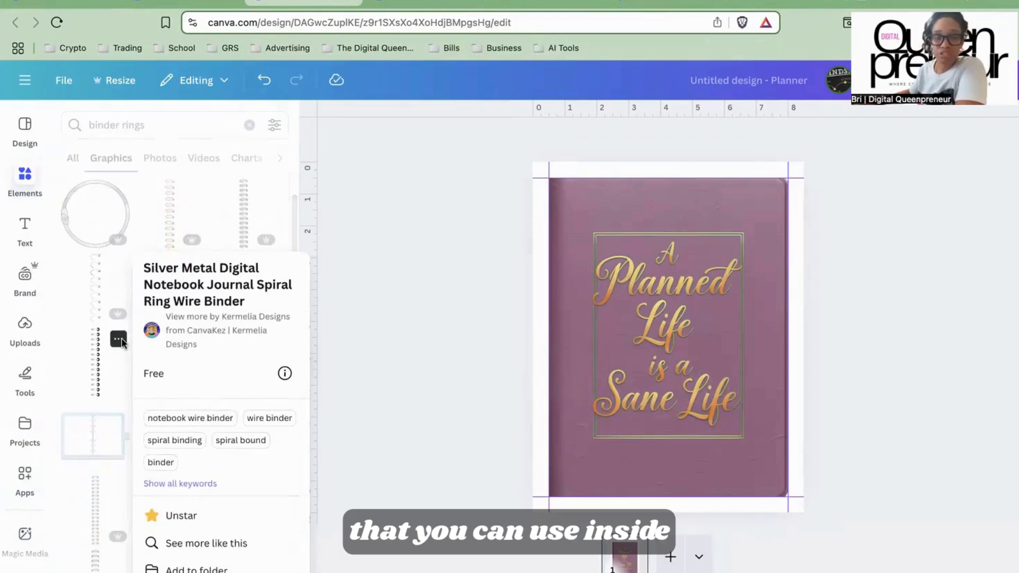
click(121, 344)
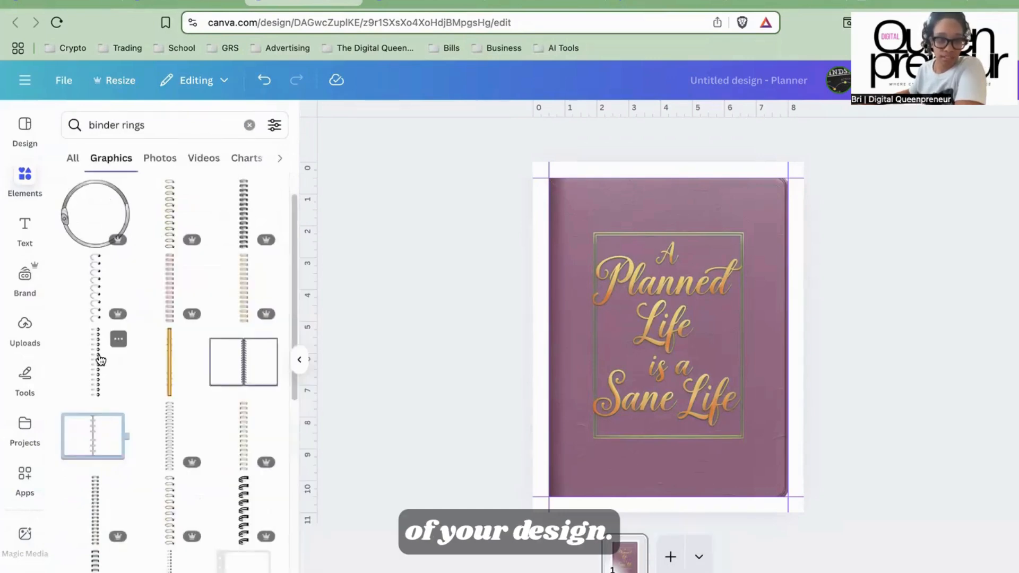
click(98, 357)
drag(670, 382, 553, 292)
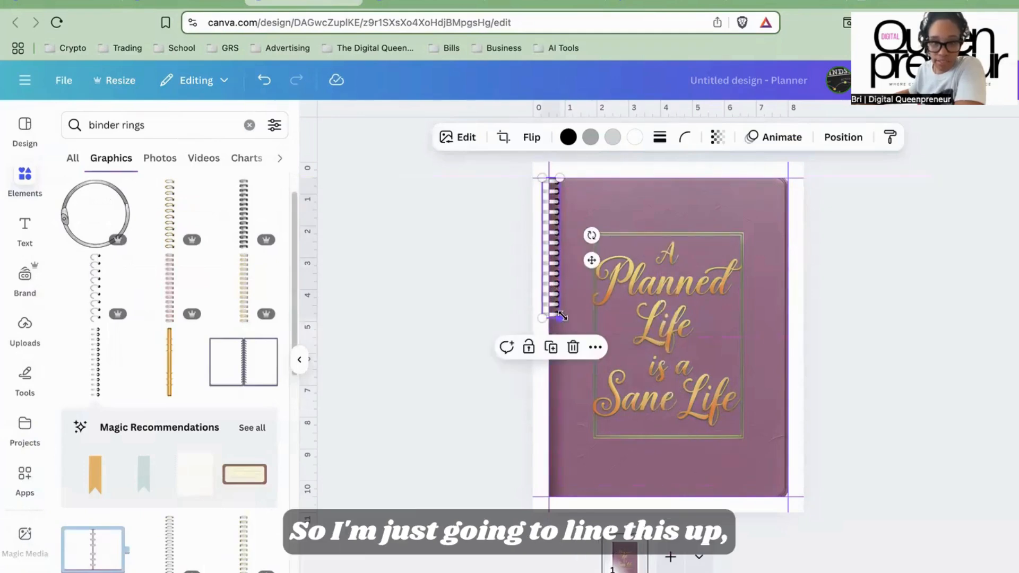
- Duplicate the ring graphic, place the copy directly below it, and enlarge both together to span the cover's full height
click(551, 347)
drag(553, 272, 549, 411)
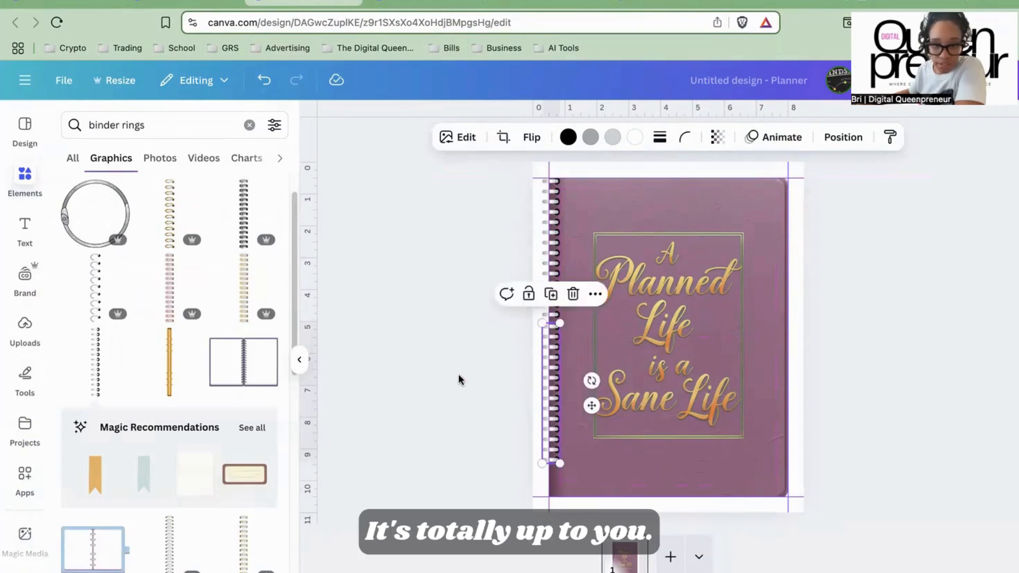
click(460, 380)
drag(450, 224, 547, 368)
drag(558, 462, 563, 492)
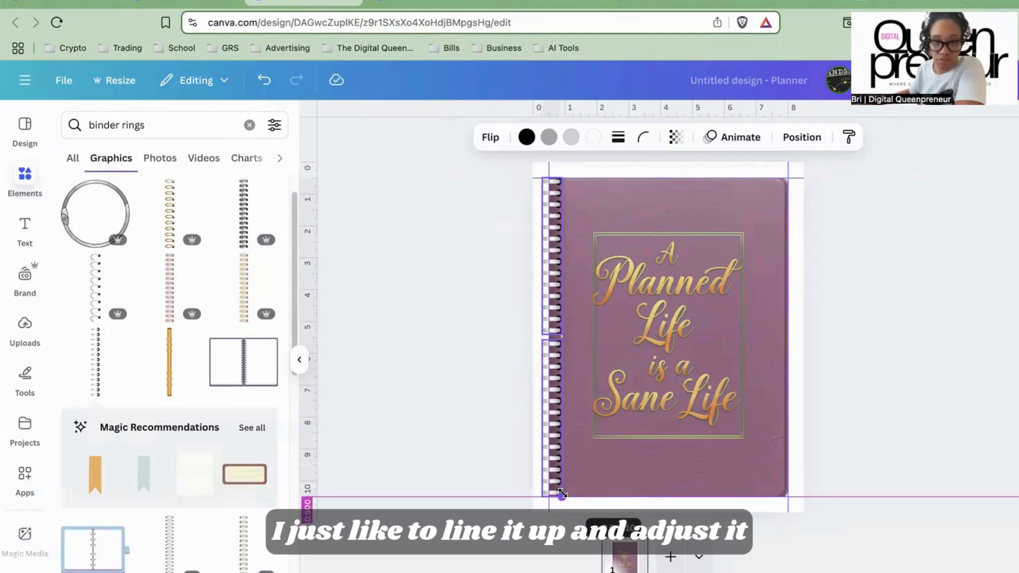
click(491, 393)
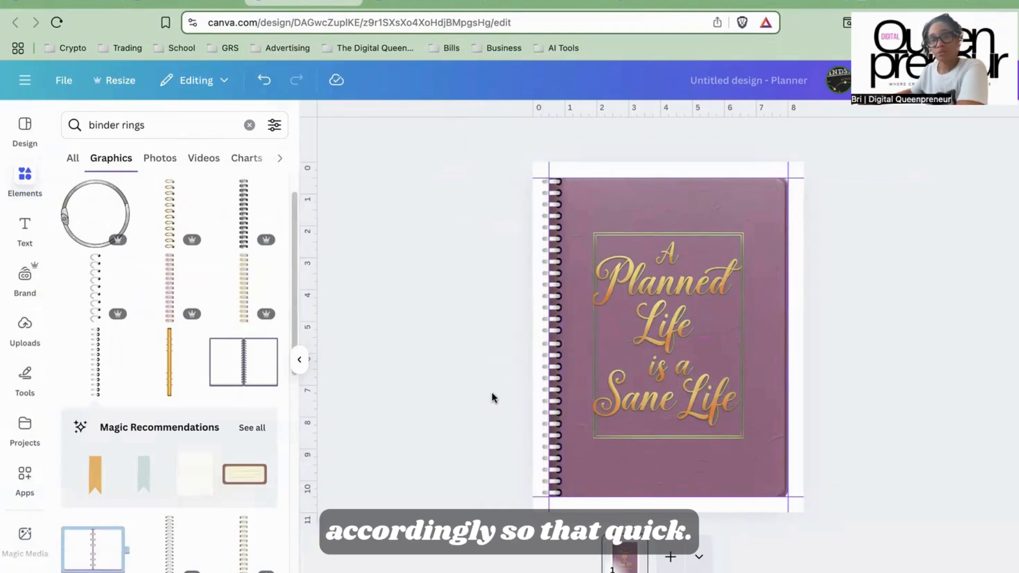
- Recolor the medium gray part of the binder rings with the document's mauve to match the cover
click(557, 297)
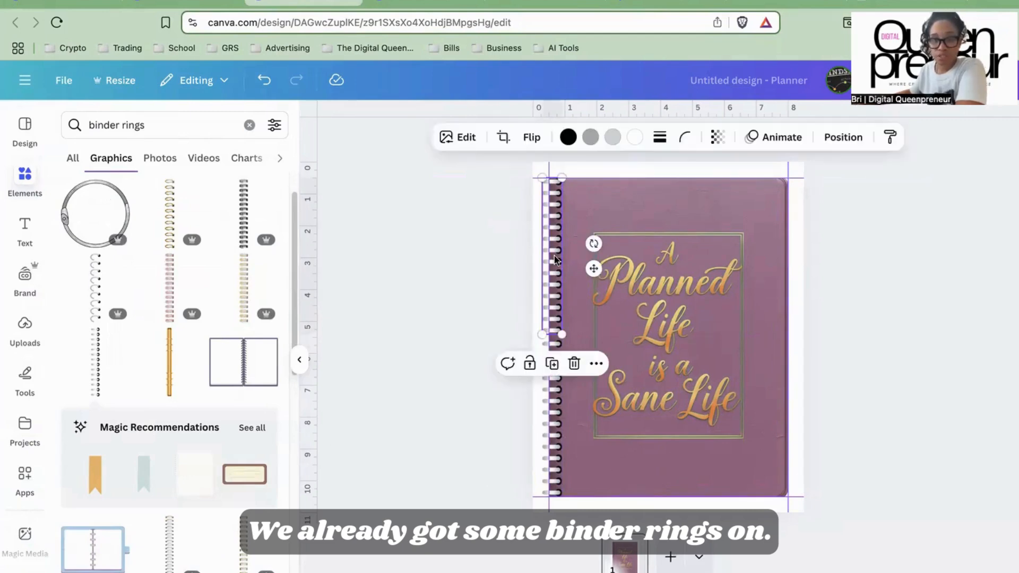
click(591, 137)
click(138, 221)
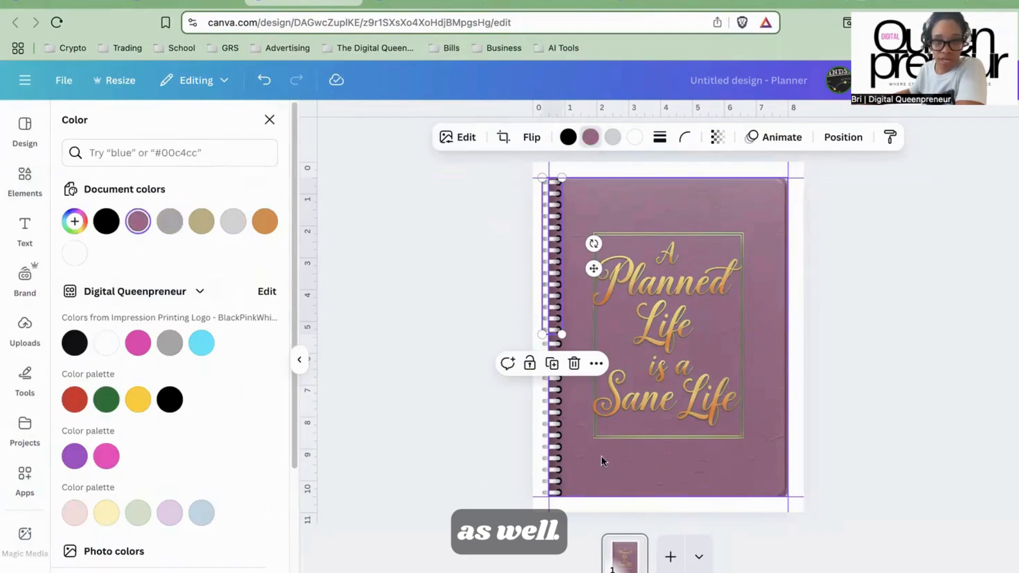
click(454, 405)
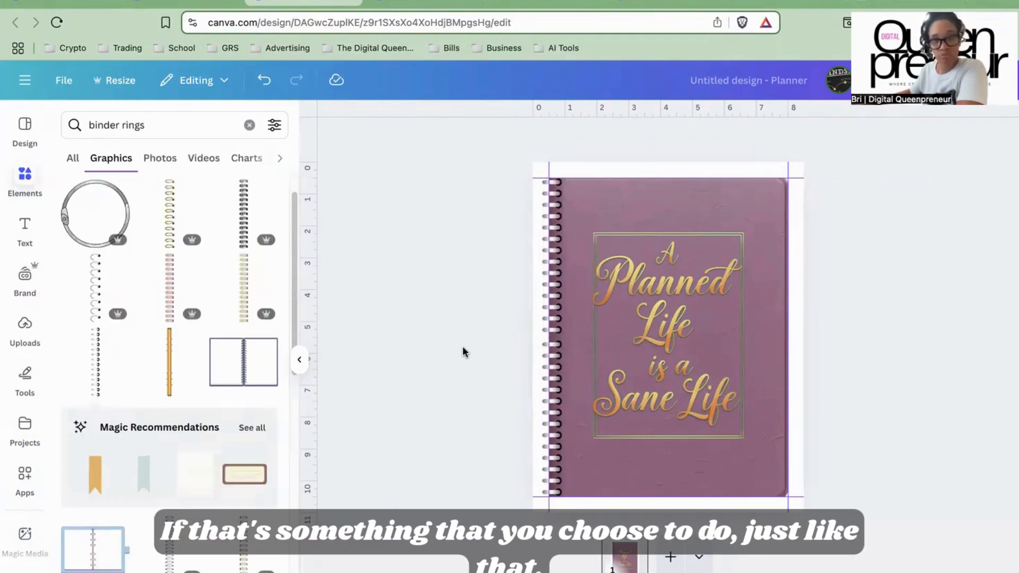
- Recolor the light gray part of the binder rings with the document's orange-gold
click(545, 321)
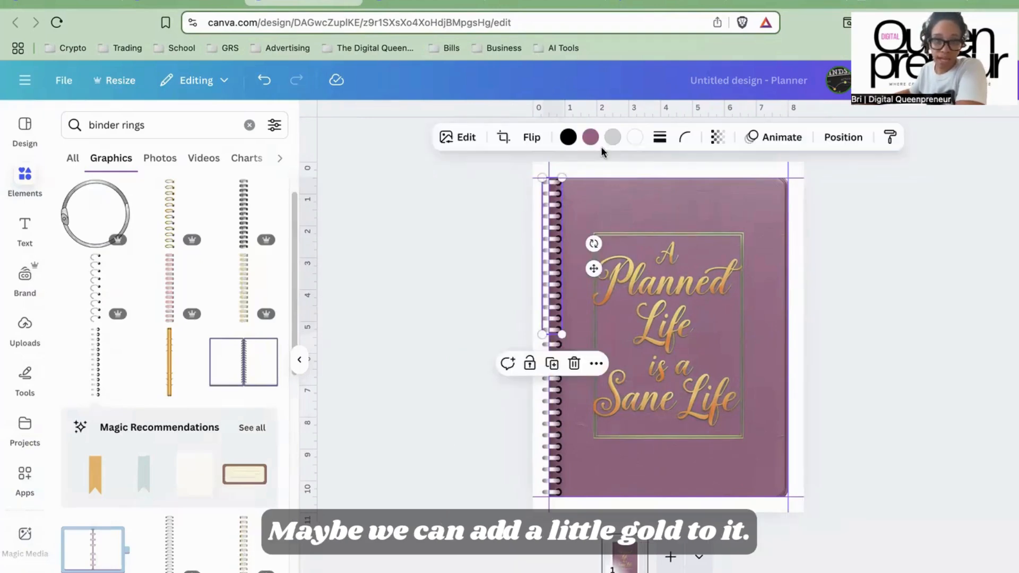
click(612, 139)
click(233, 220)
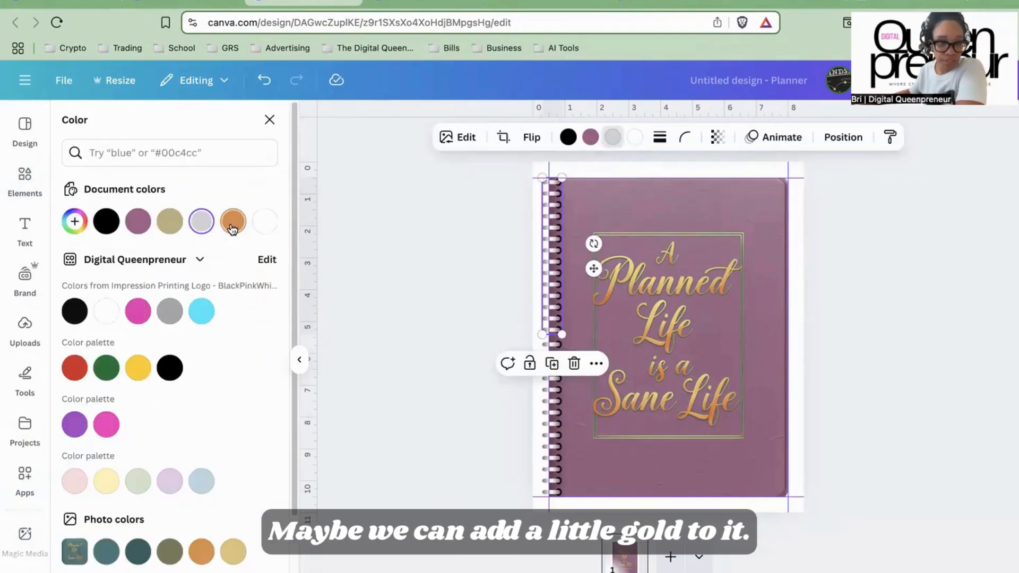
click(466, 355)
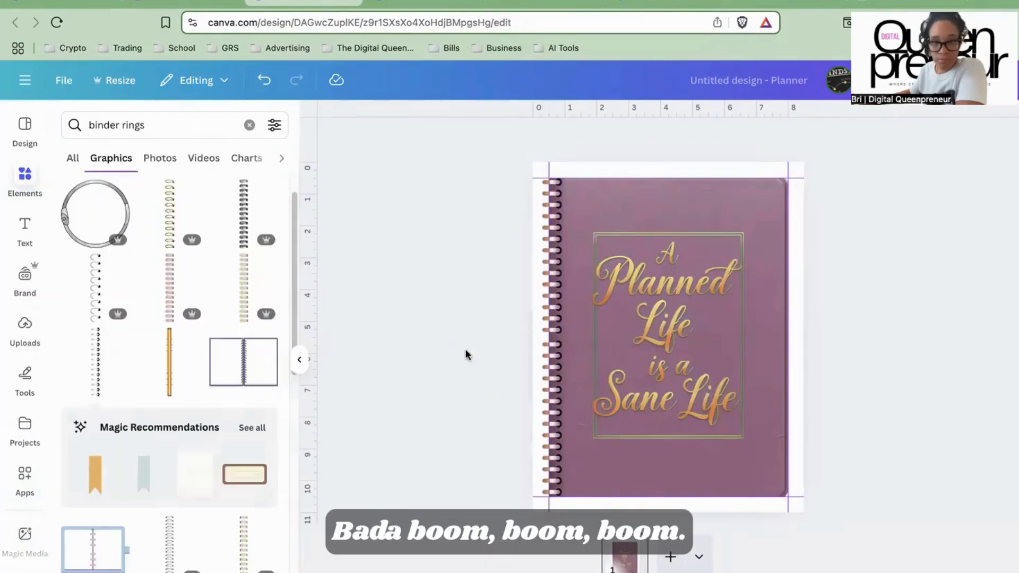
- Add a square from the full shapes collection and shrink it into a small tab on the cover's top edge near the rings
click(247, 124)
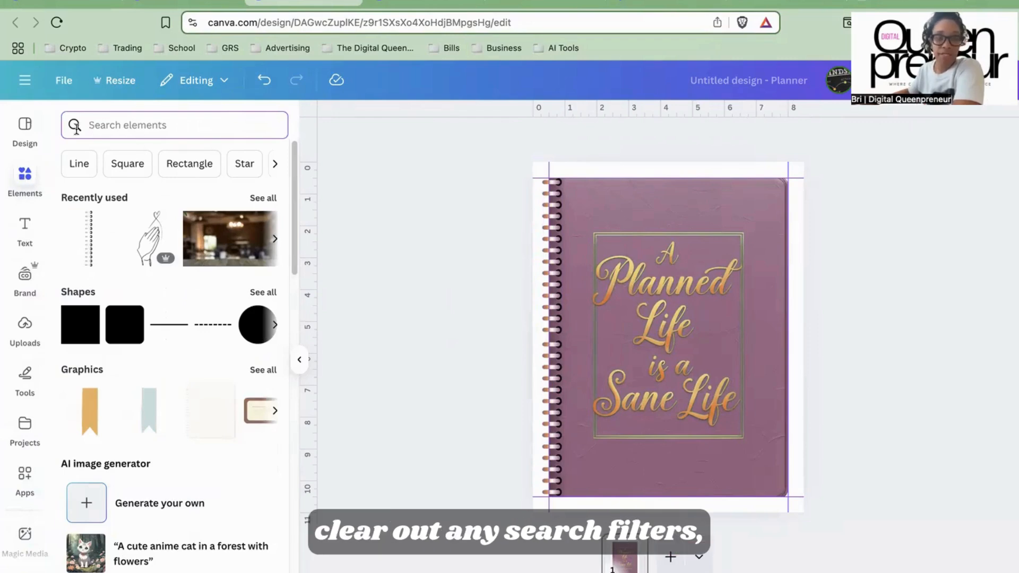
click(261, 294)
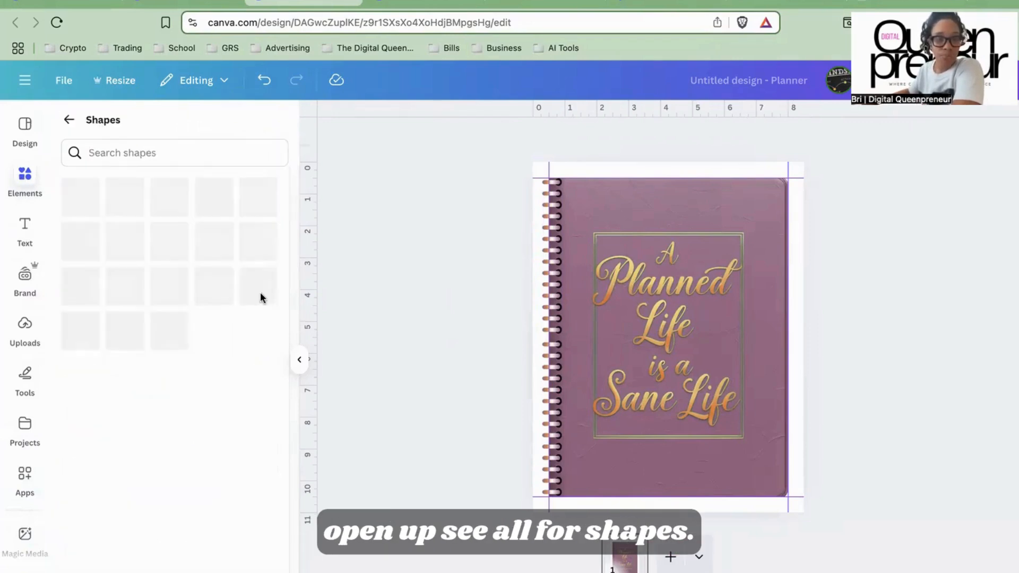
scroll(255, 324, down, 3)
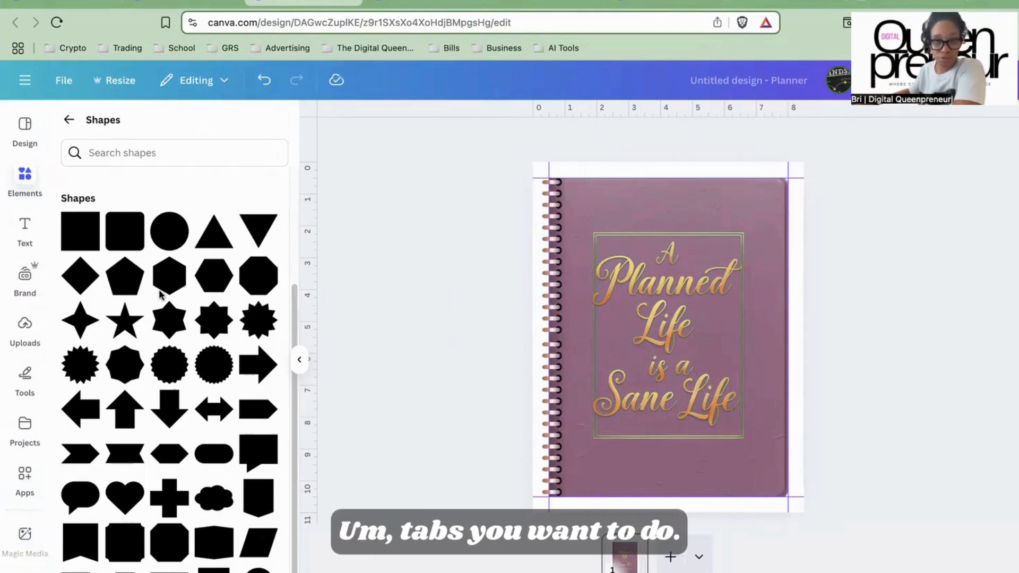
click(83, 244)
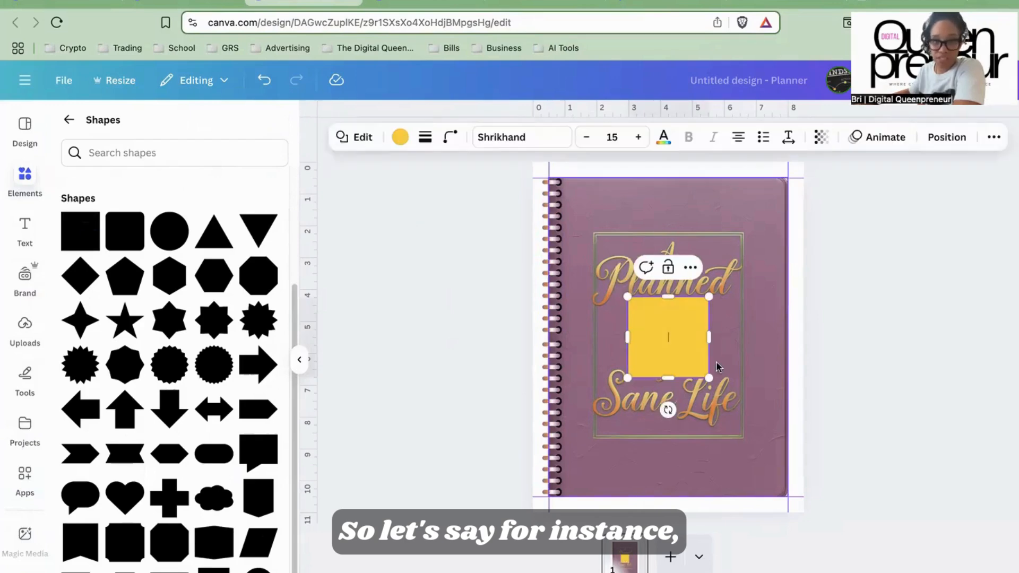
drag(706, 376, 592, 218)
click(484, 237)
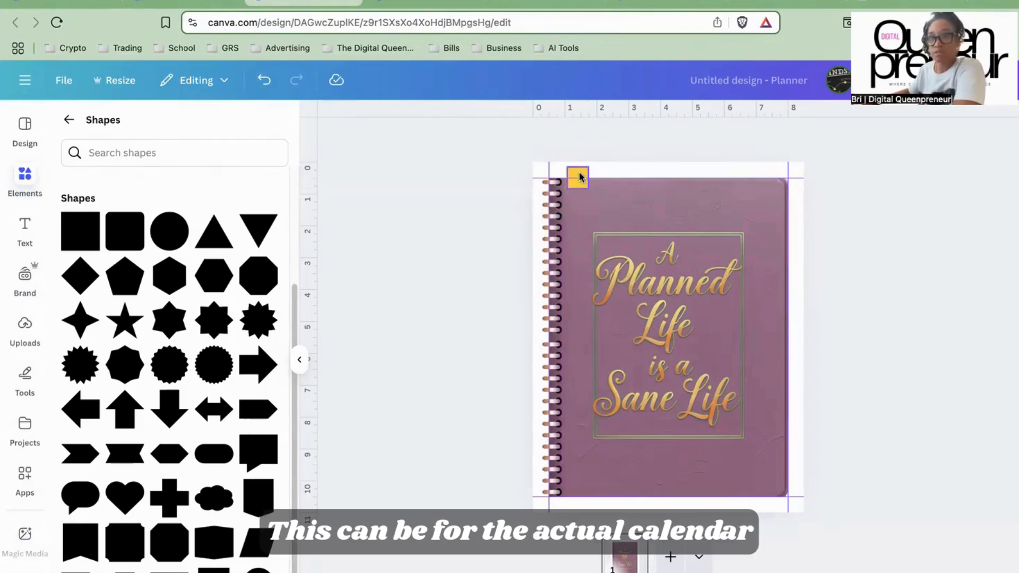
- Duplicate the square tab and place the copy beside it along the cover's top edge
click(579, 177)
click(577, 218)
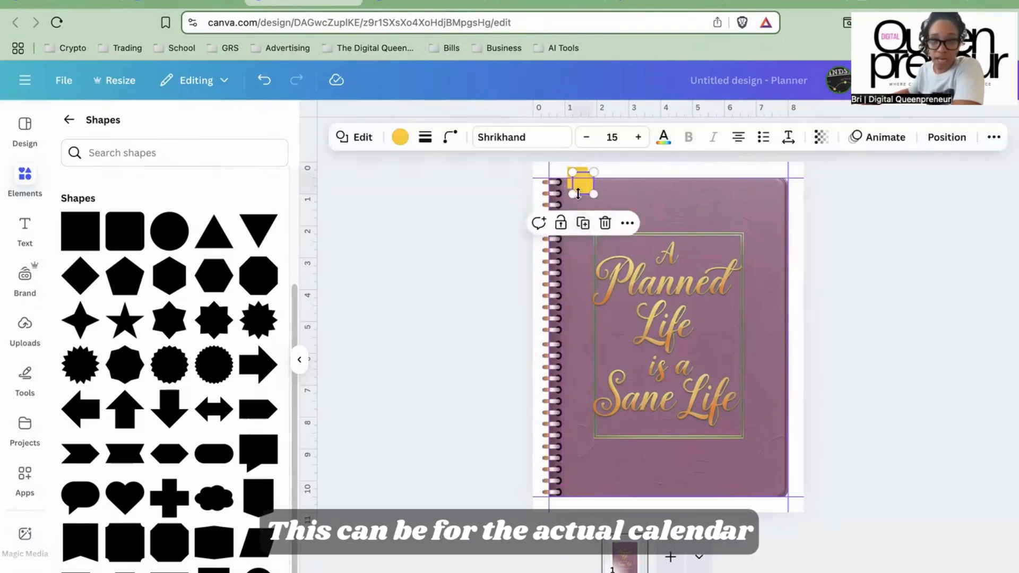
drag(581, 190, 606, 182)
click(493, 203)
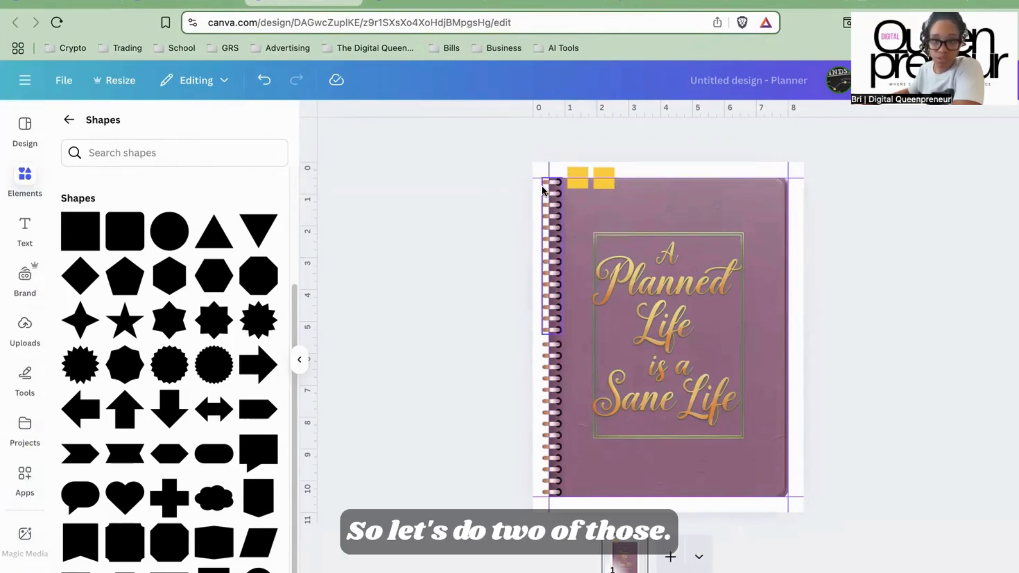
- Color the first top tab with the document's orange-gold and the second with the olive green from the photo colors
click(583, 176)
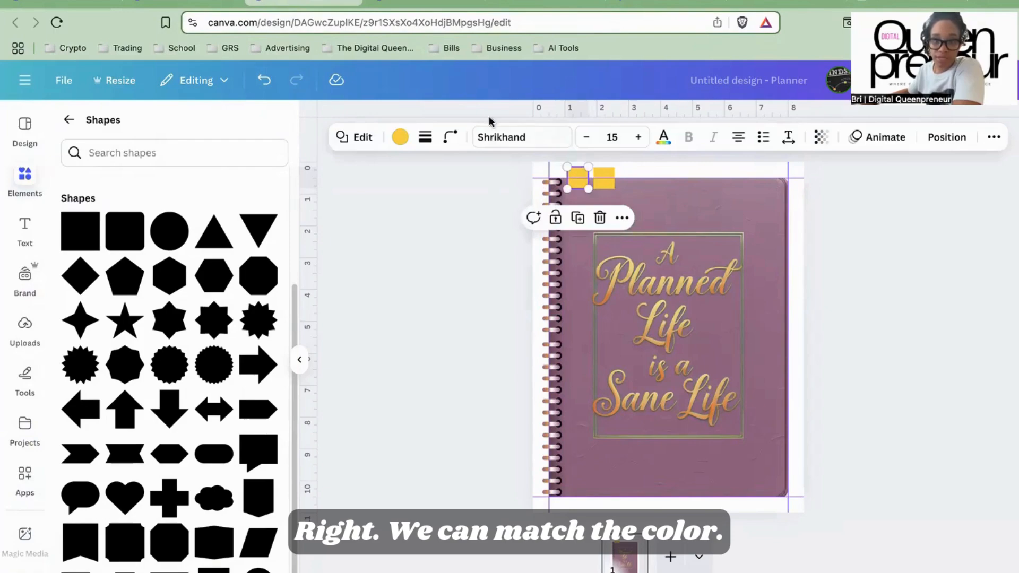
click(399, 137)
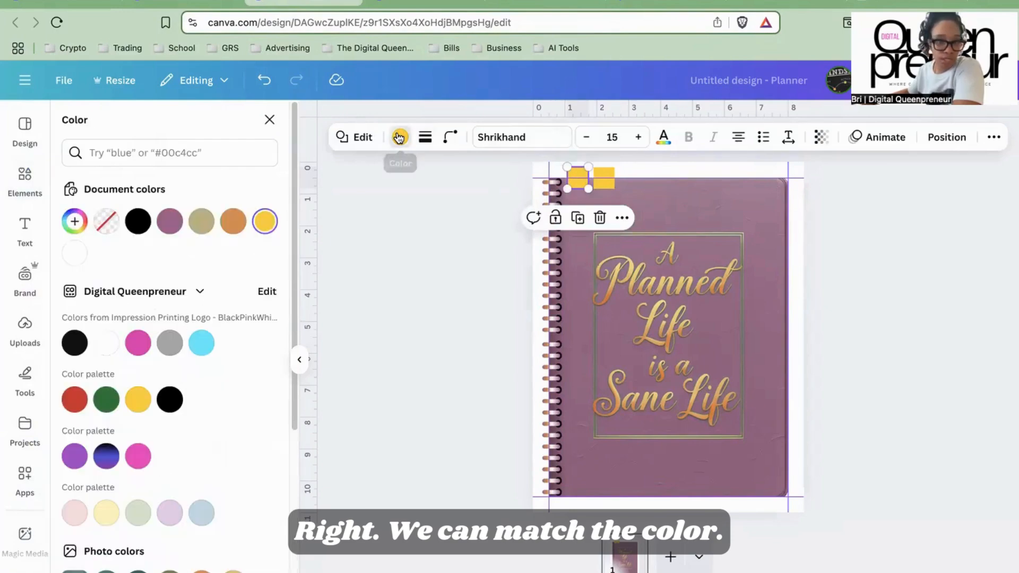
click(233, 221)
click(611, 174)
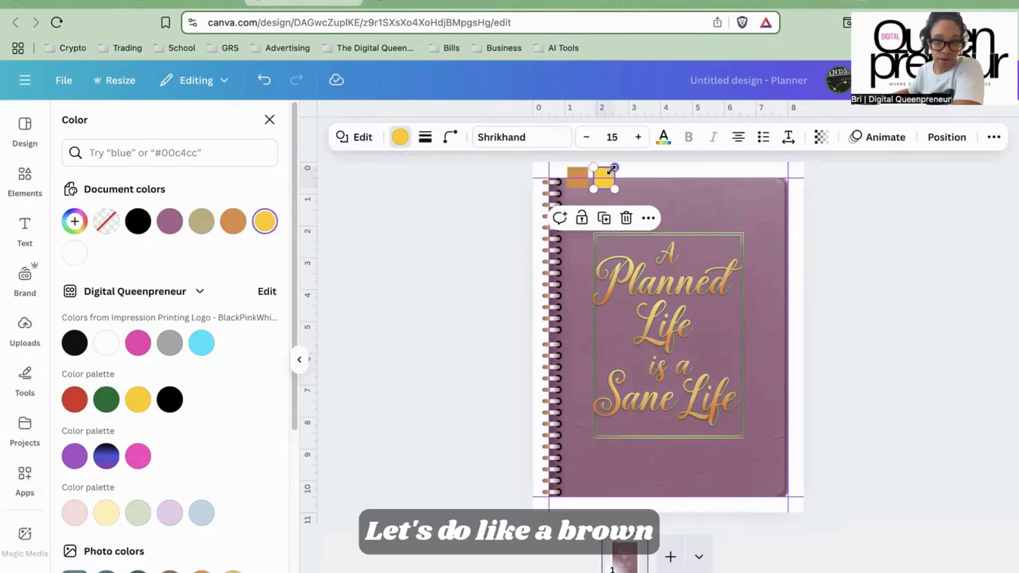
scroll(159, 346, down, 4)
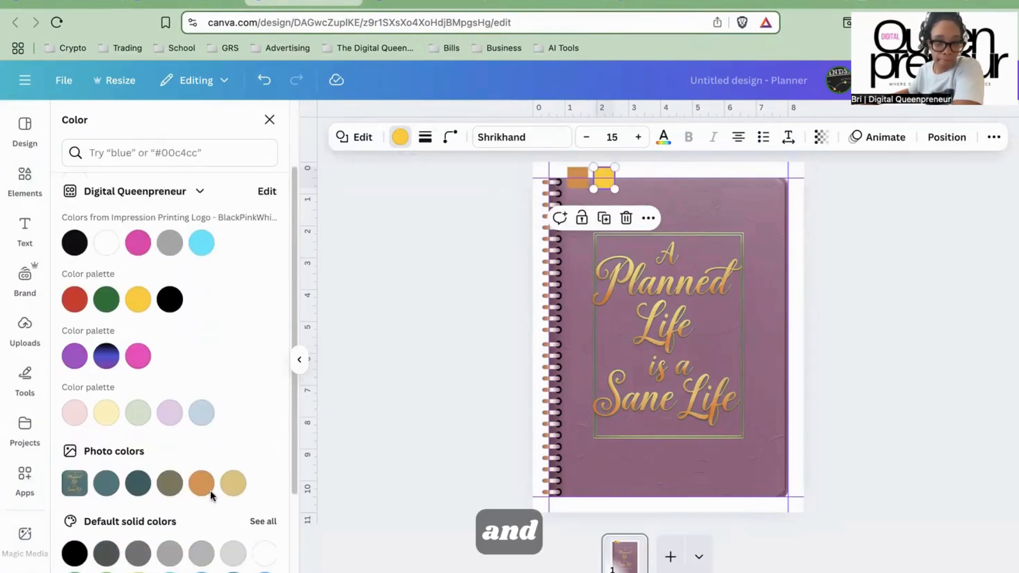
click(169, 475)
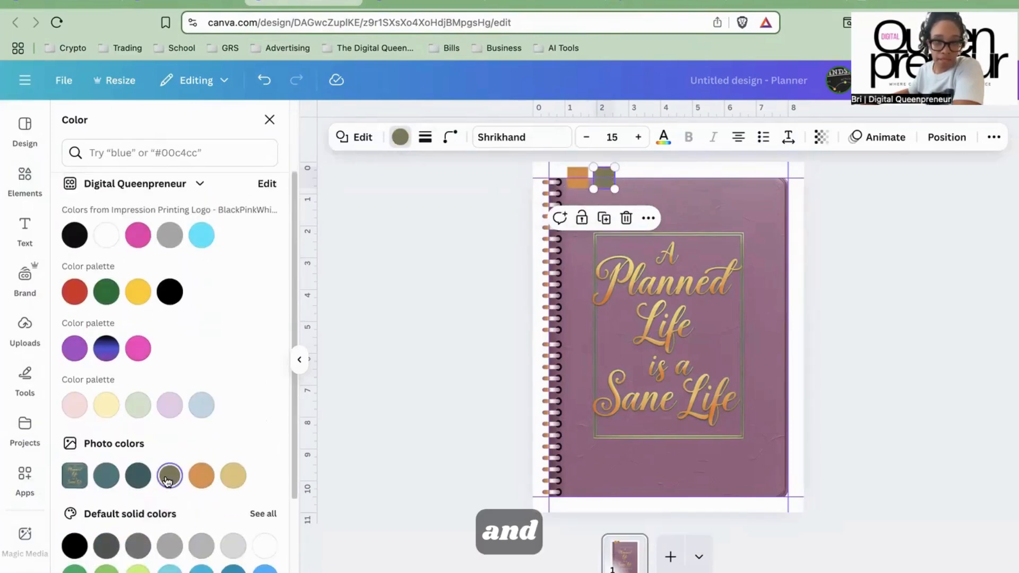
click(512, 302)
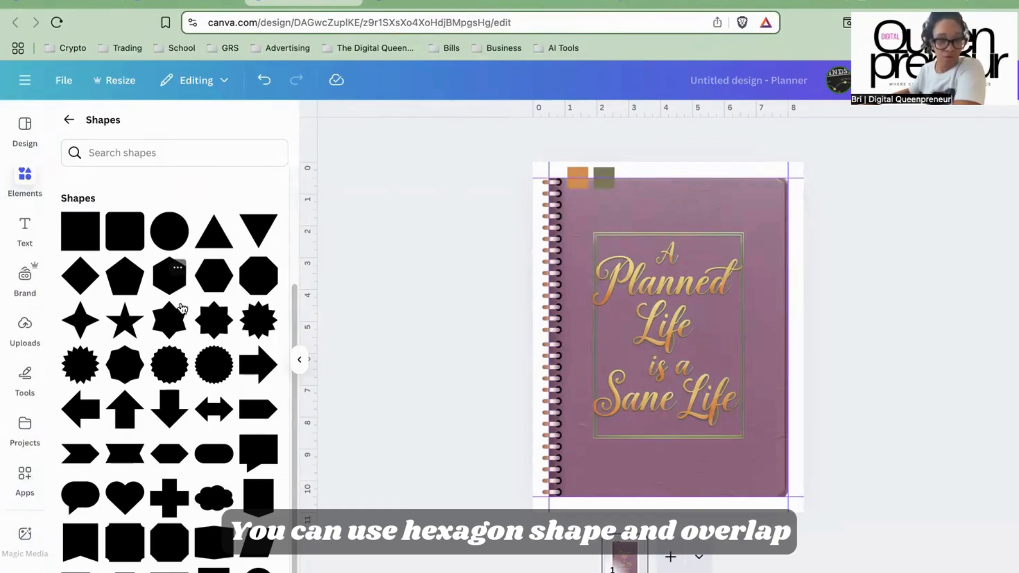
- Add the Arrow block convex shape, turned upright, and fit it as a small side tab on the cover's upper-right edge
click(177, 444)
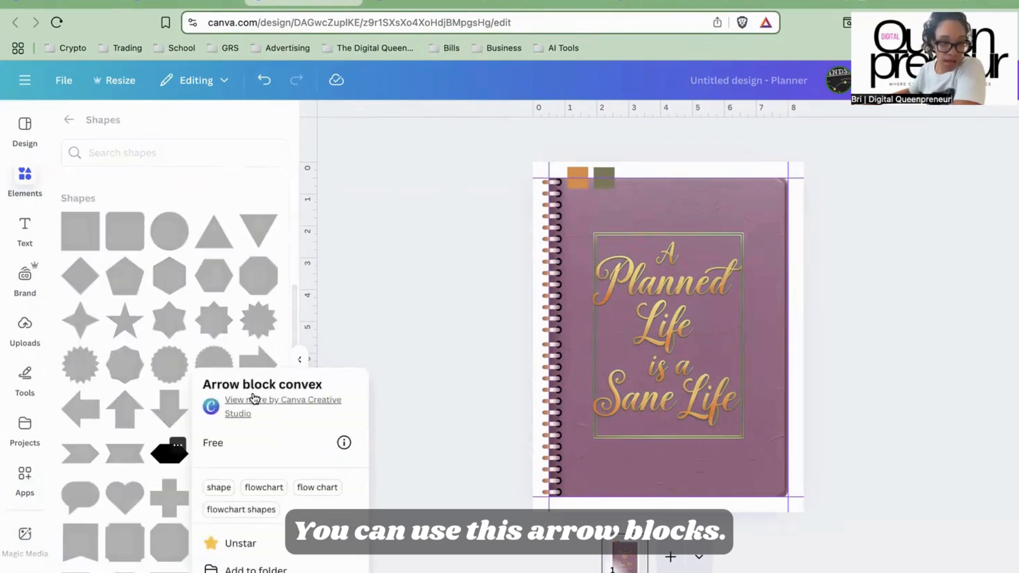
click(172, 457)
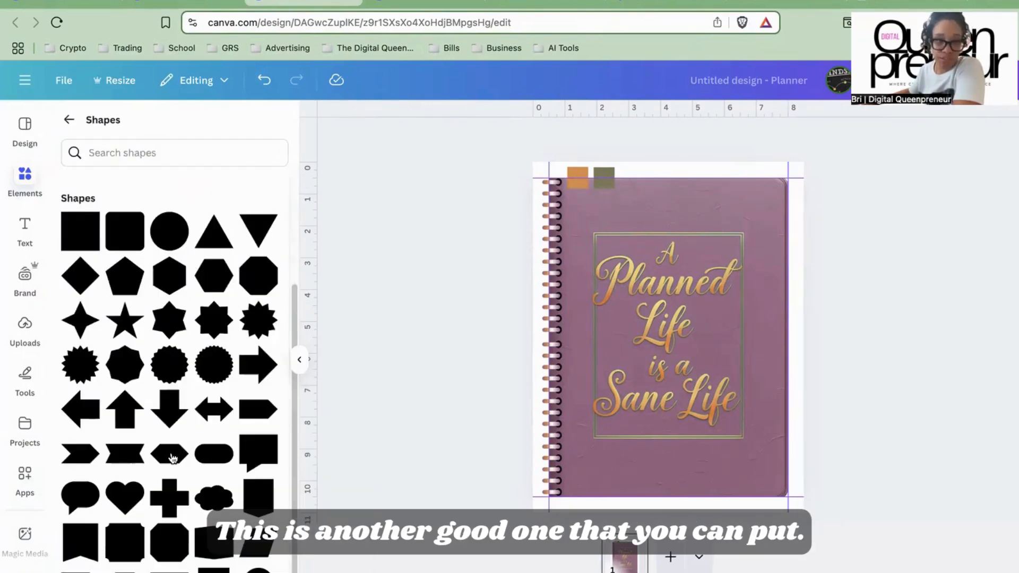
click(169, 458)
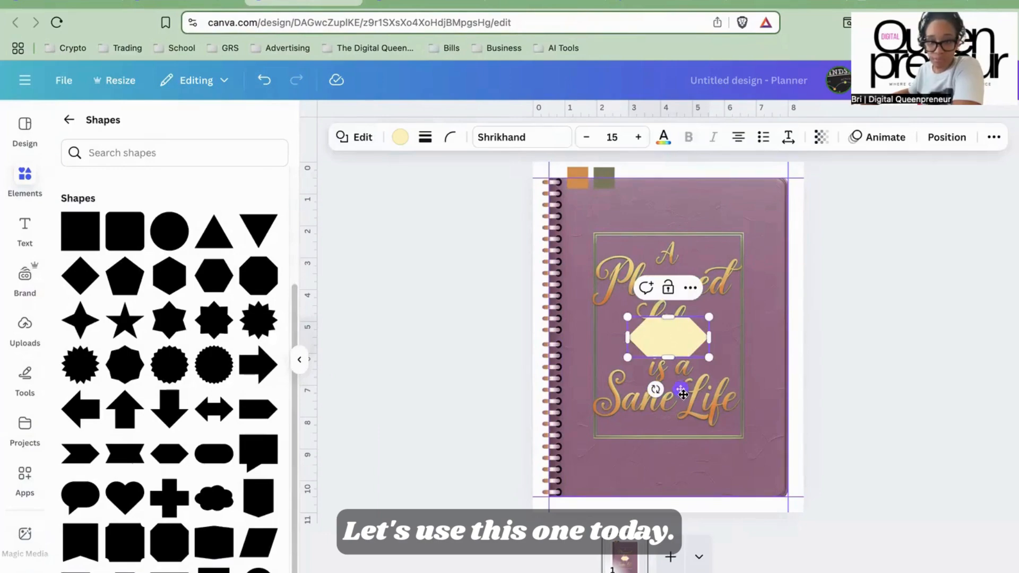
drag(655, 389, 544, 324)
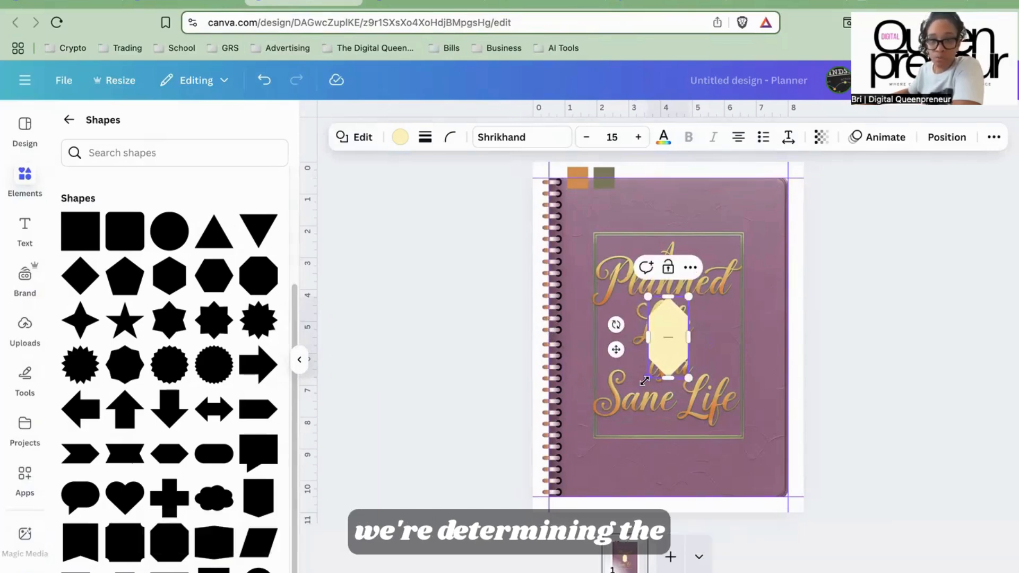
drag(643, 386, 740, 209)
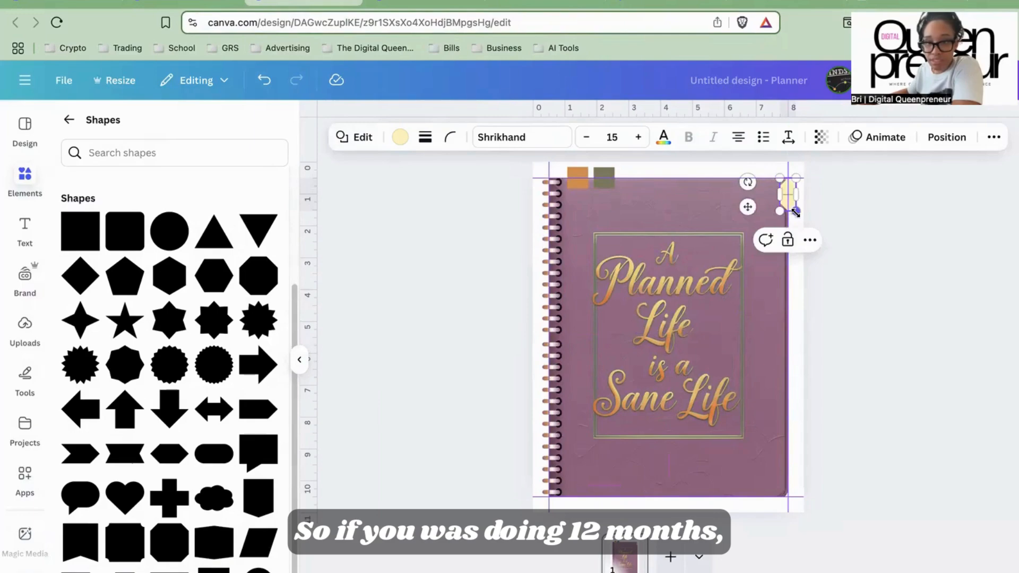
drag(799, 199, 803, 199)
click(822, 220)
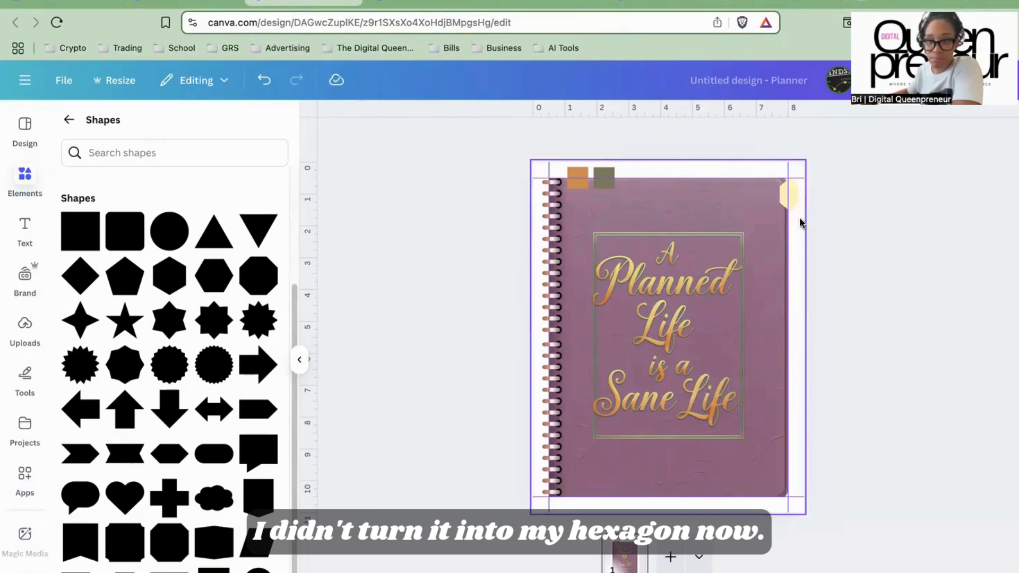
- Duplicate the cream side tab and line the copy up directly beneath the original
click(792, 199)
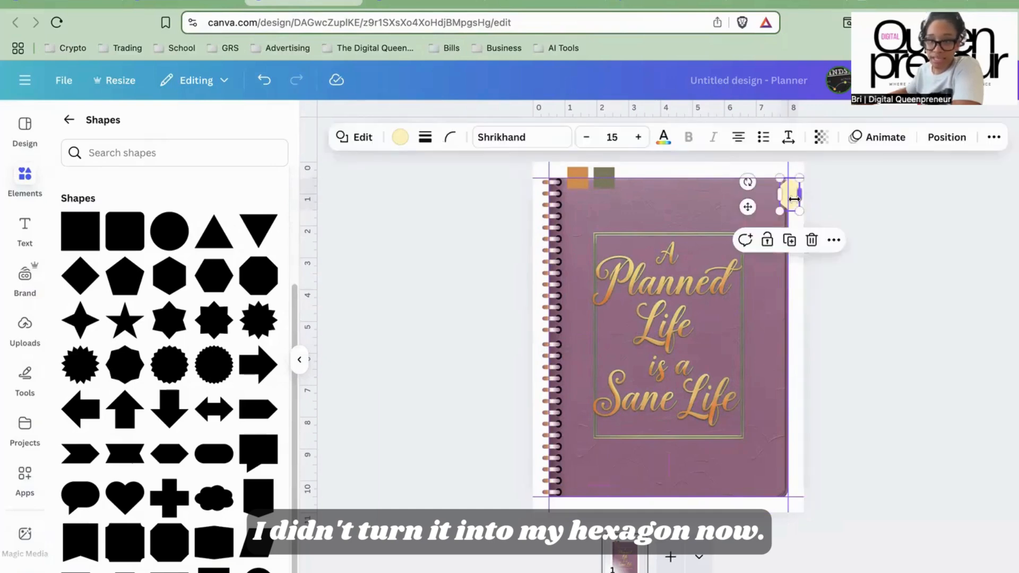
click(793, 242)
drag(748, 208, 746, 235)
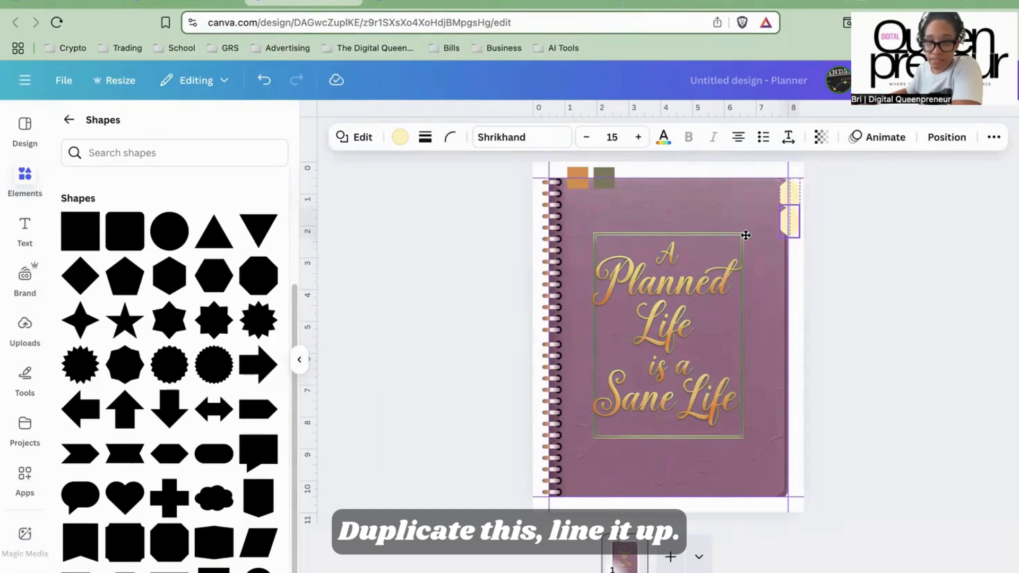
- Repeat the side tab down the cover's right edge to make twelve, and scale them all together to reach the bottom guide
click(791, 198)
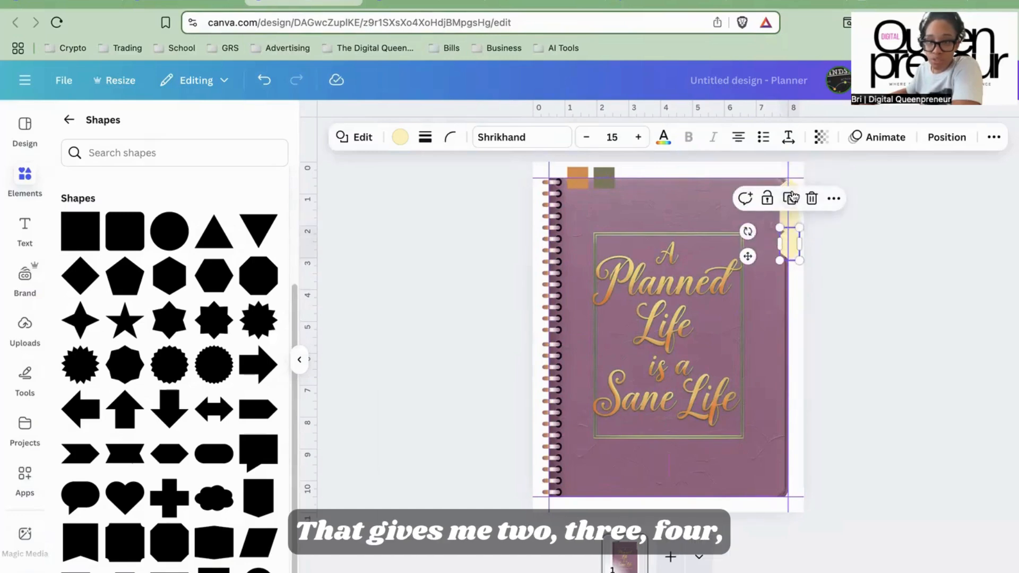
click(792, 197)
click(789, 221)
click(789, 245)
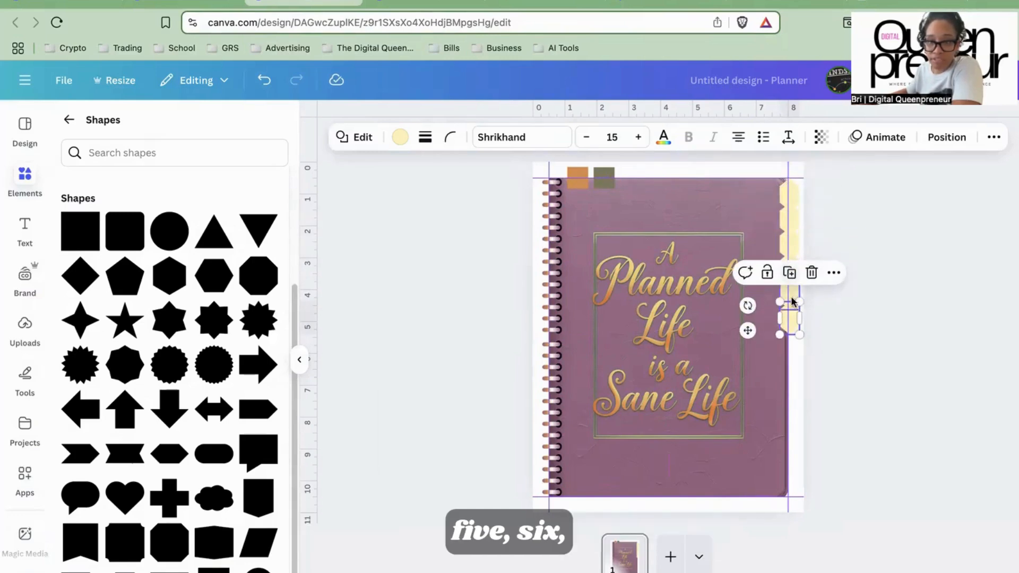
click(789, 272)
click(790, 298)
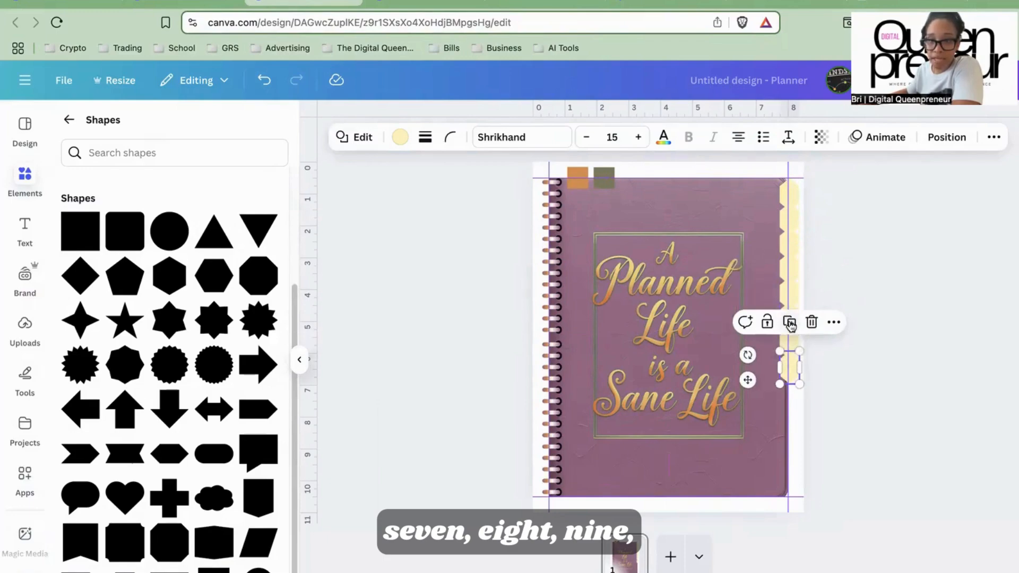
click(789, 322)
click(789, 346)
click(791, 374)
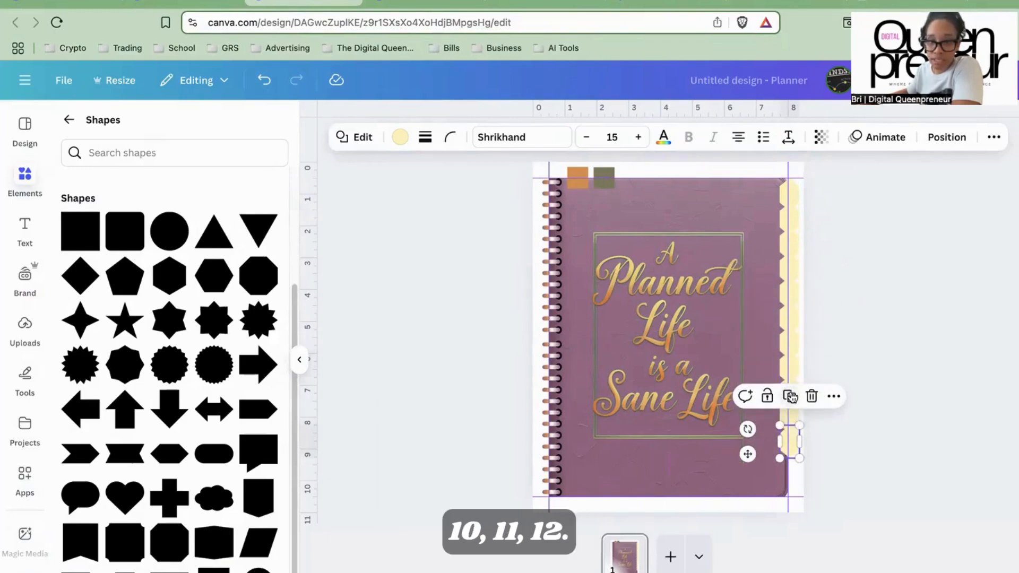
click(790, 397)
drag(853, 162, 778, 496)
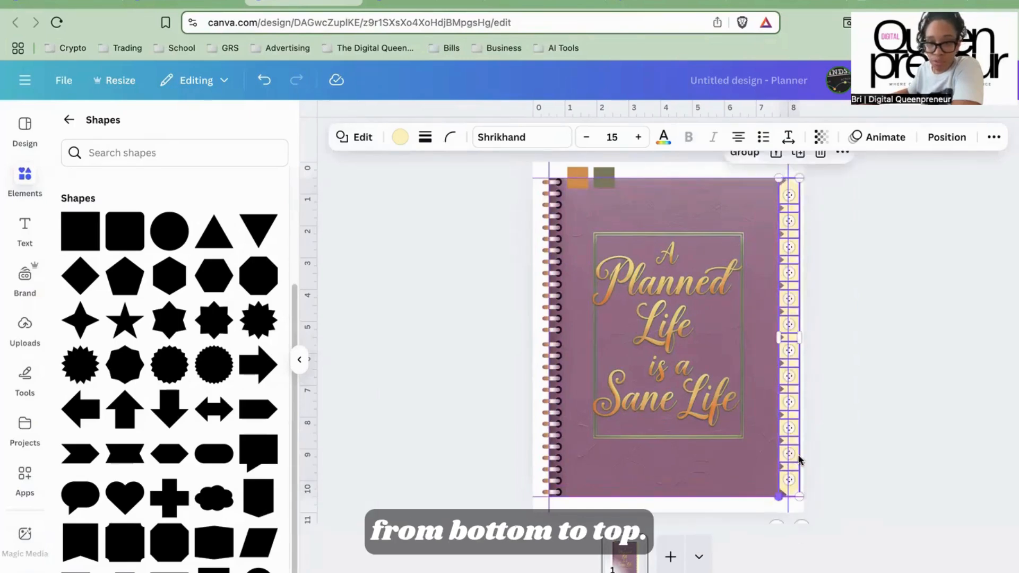
- Widen the twelve side tabs inward over the cover, and color the first orange-gold and the second olive green from the document colors
drag(779, 340, 772, 347)
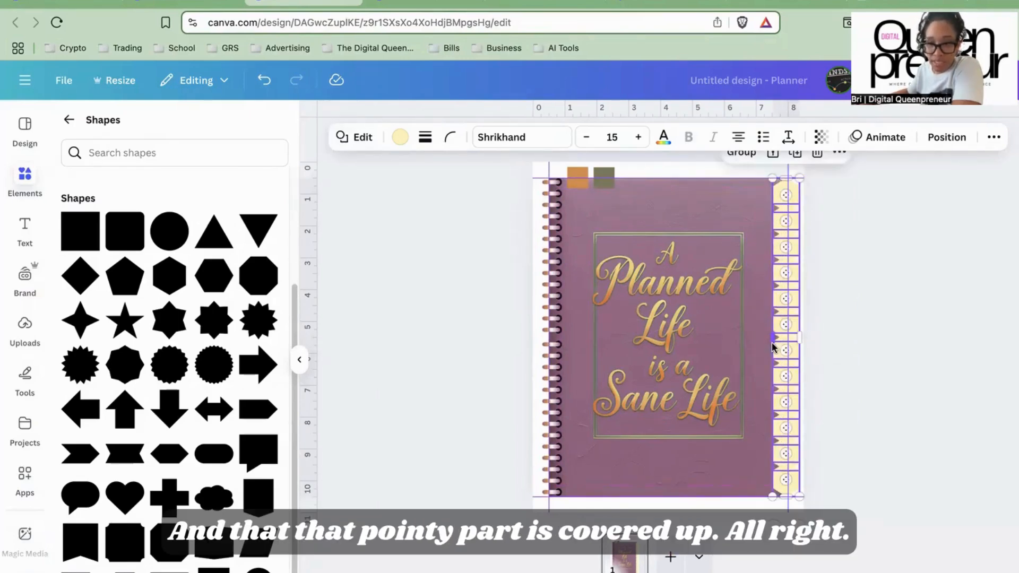
click(867, 263)
click(795, 199)
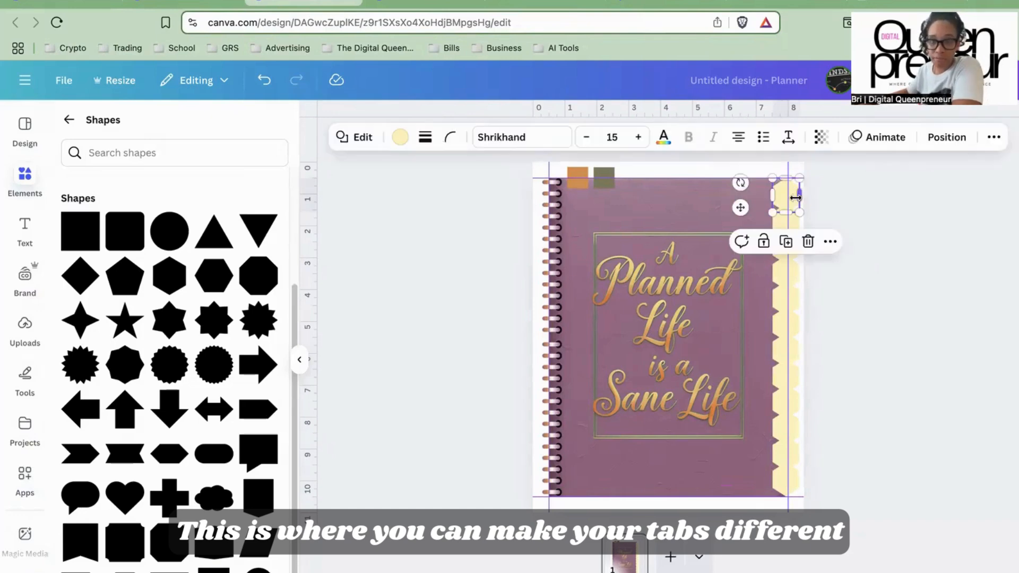
click(400, 137)
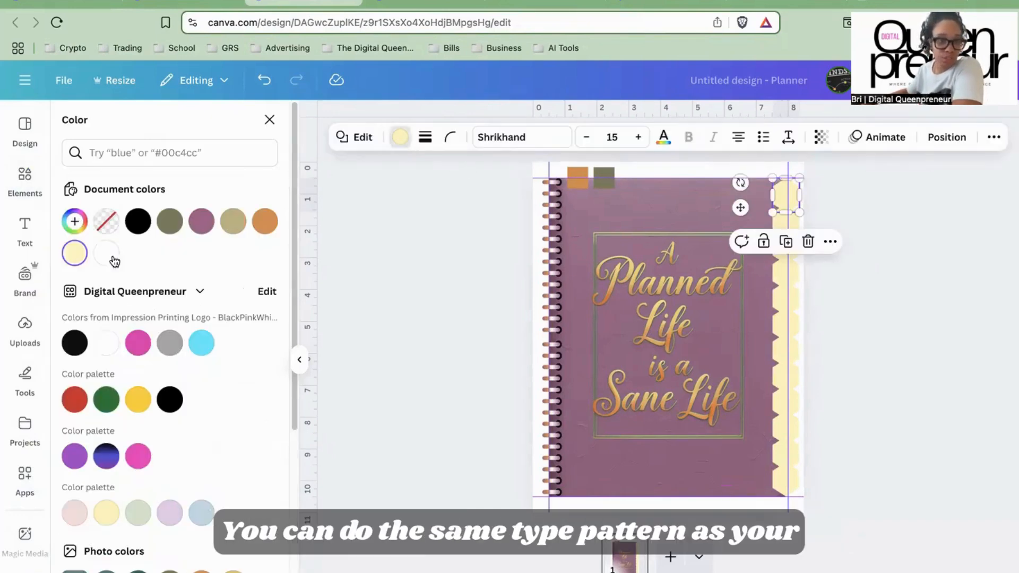
click(264, 222)
key(Tab)
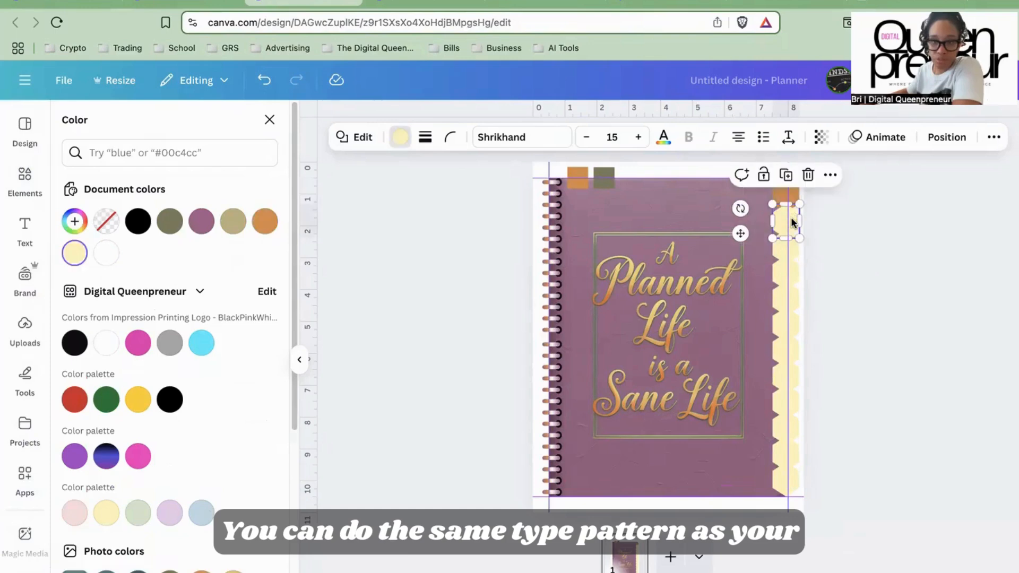
click(169, 222)
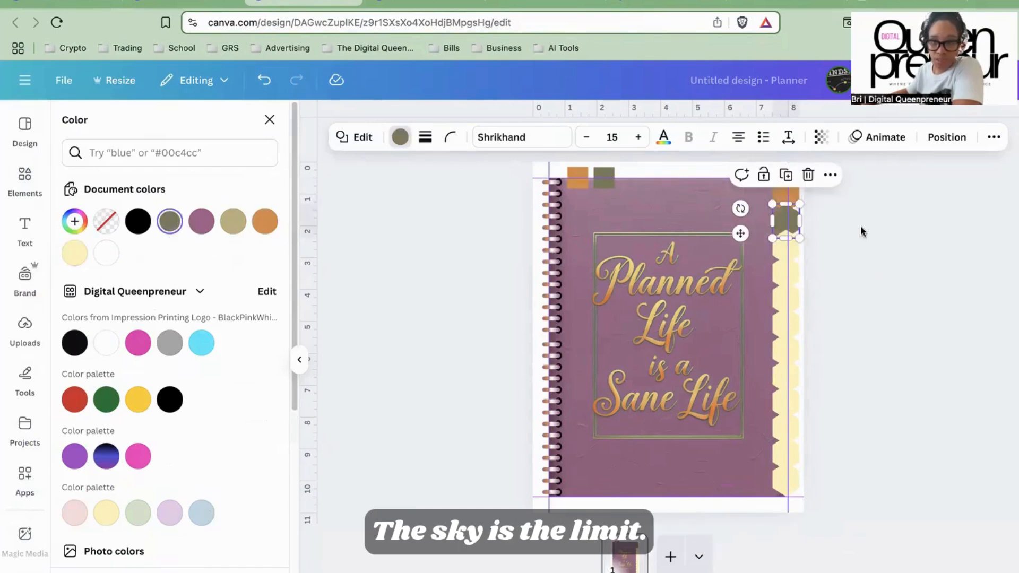
click(860, 228)
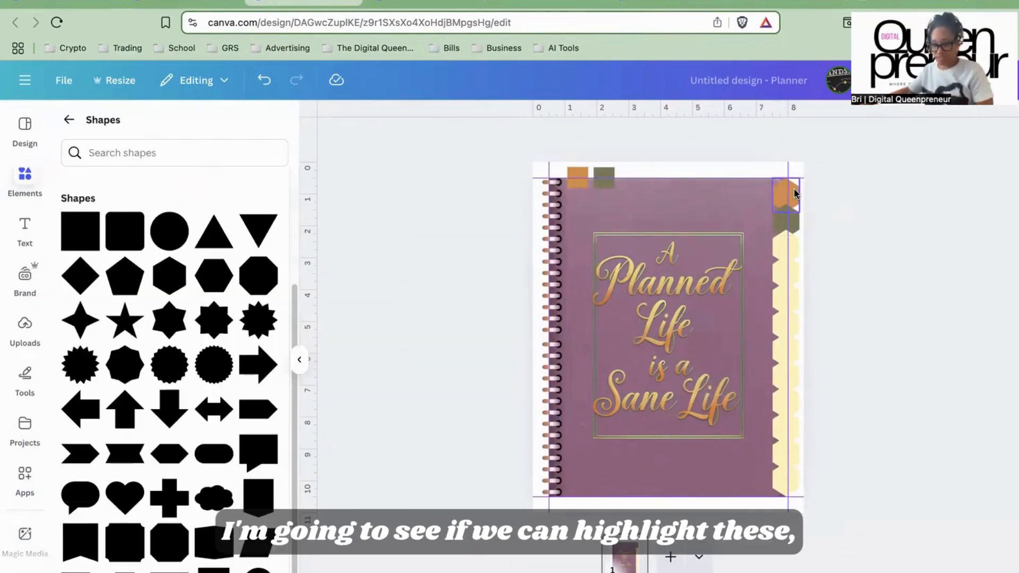
- Copy the combined style of the first two side tabs and apply it to the third side tab
click(794, 194)
shift+click(791, 220)
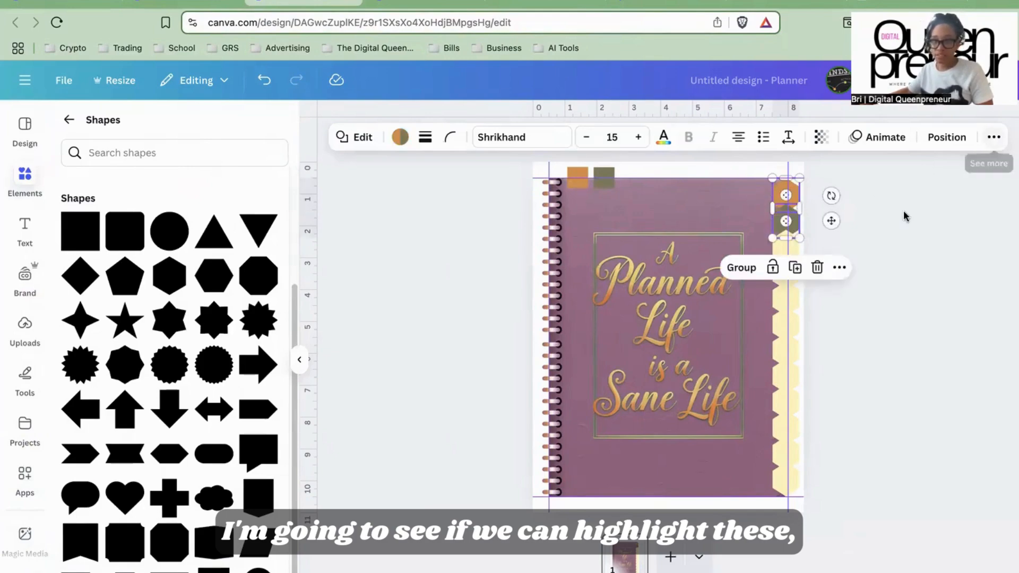
click(839, 267)
click(868, 333)
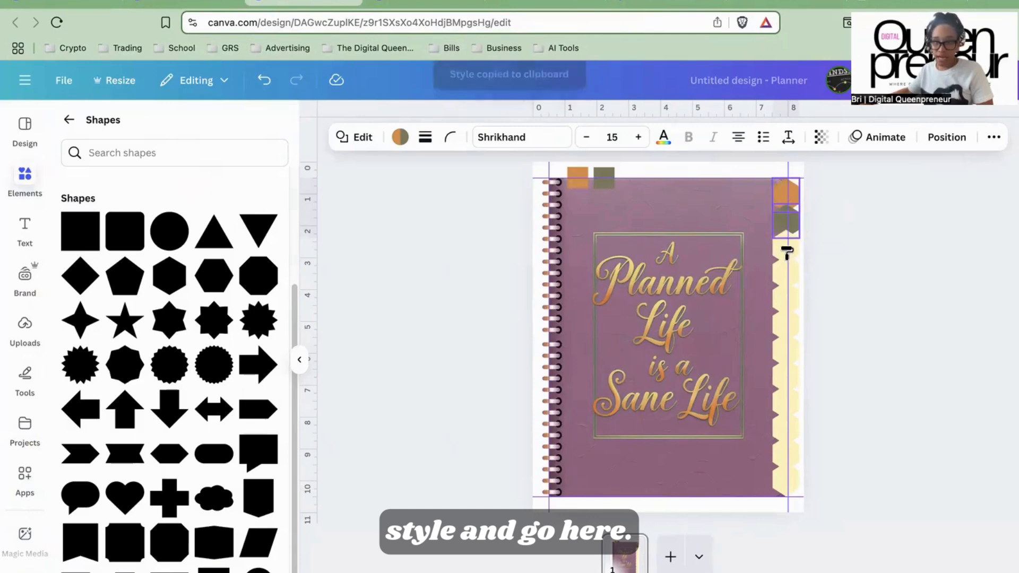
click(791, 249)
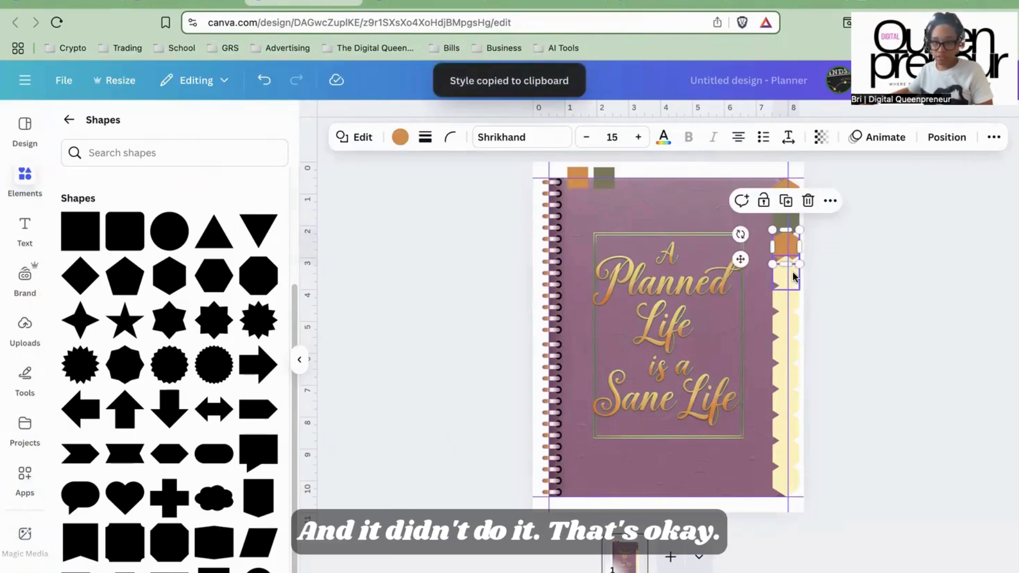
- Copy the third side tab's orange style onto the fifth, seventh, ninth and eleventh side tabs
click(830, 201)
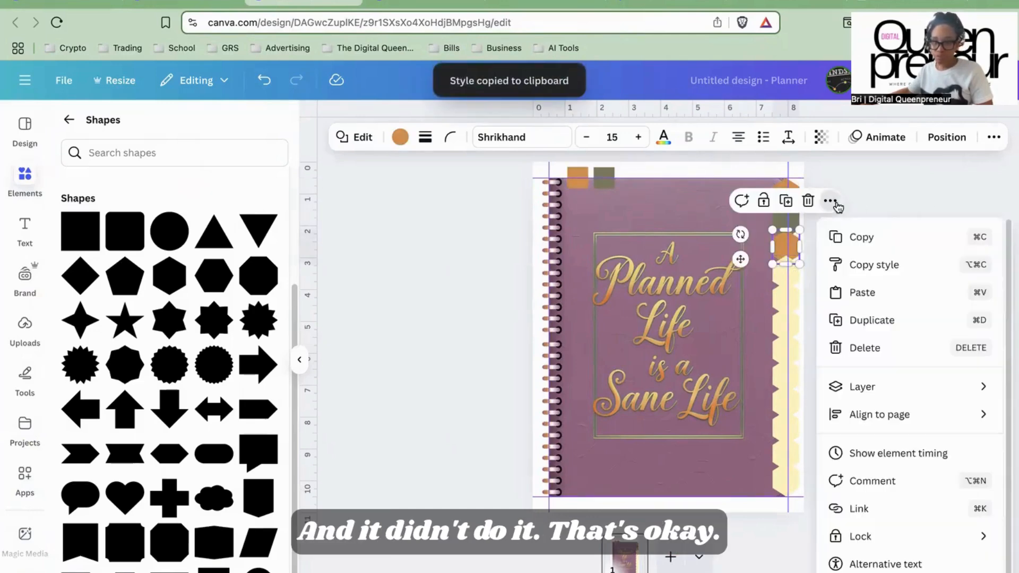
click(850, 274)
click(786, 300)
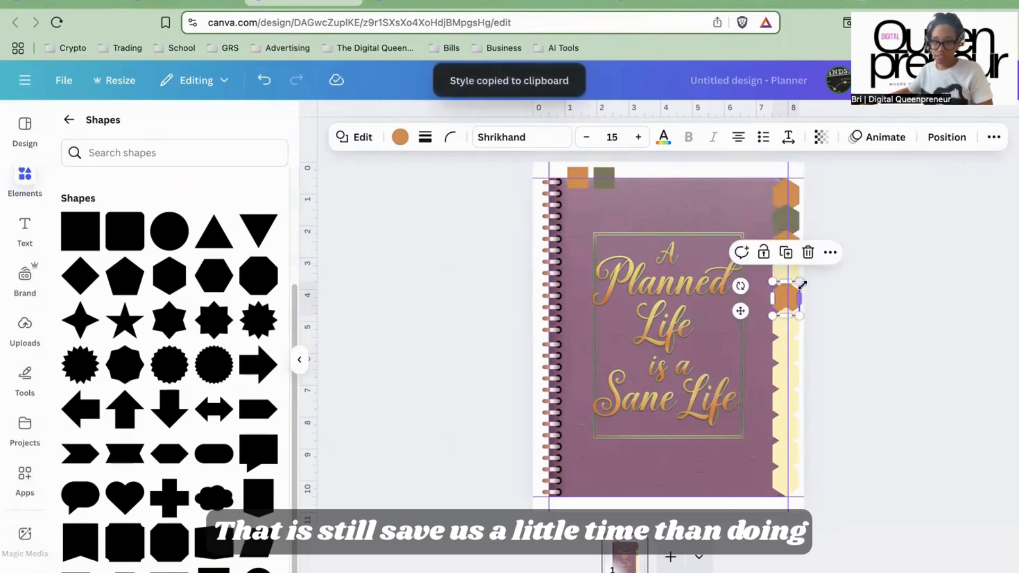
click(830, 253)
click(849, 317)
click(786, 350)
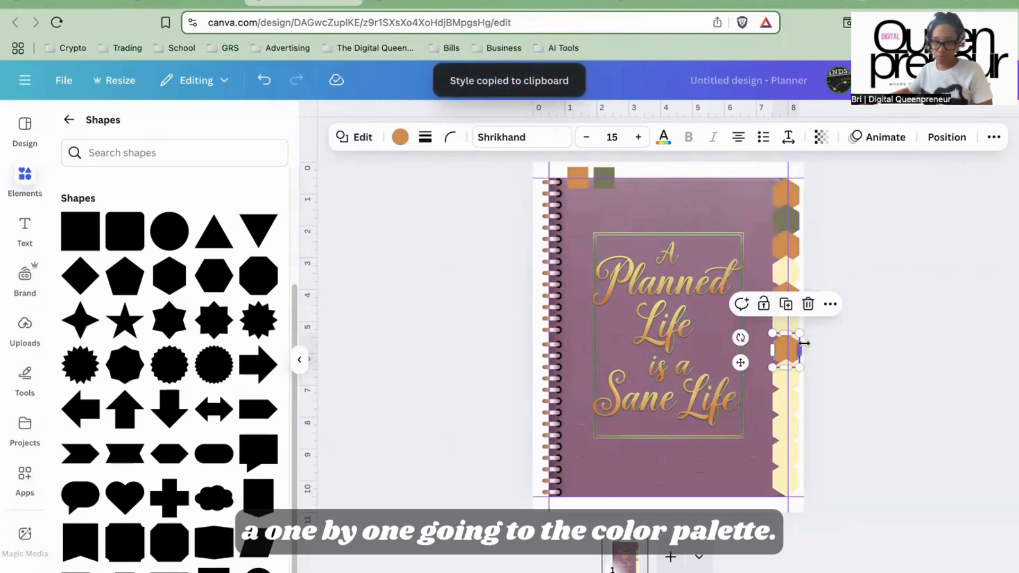
click(830, 304)
click(849, 368)
click(787, 402)
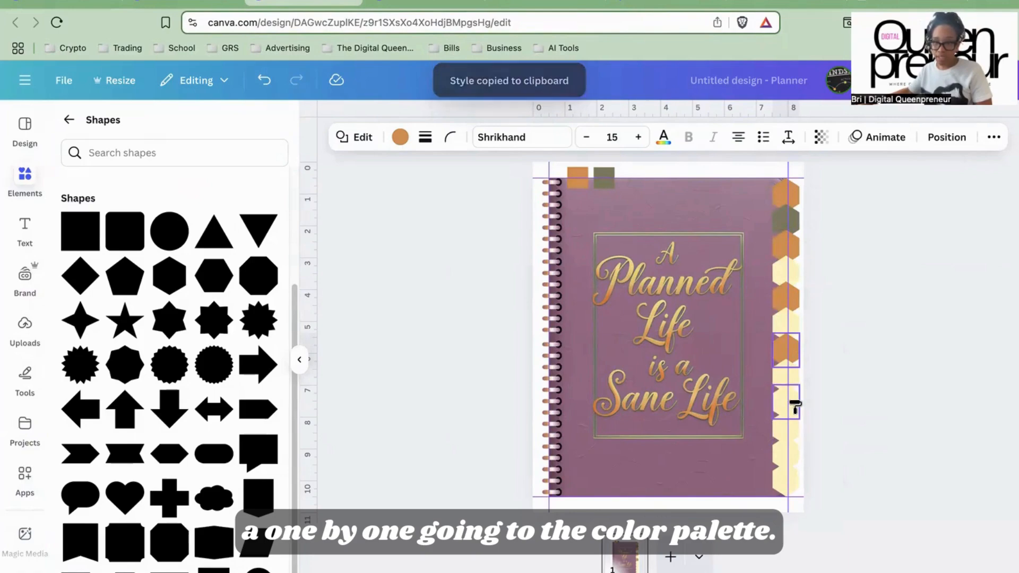
click(830, 356)
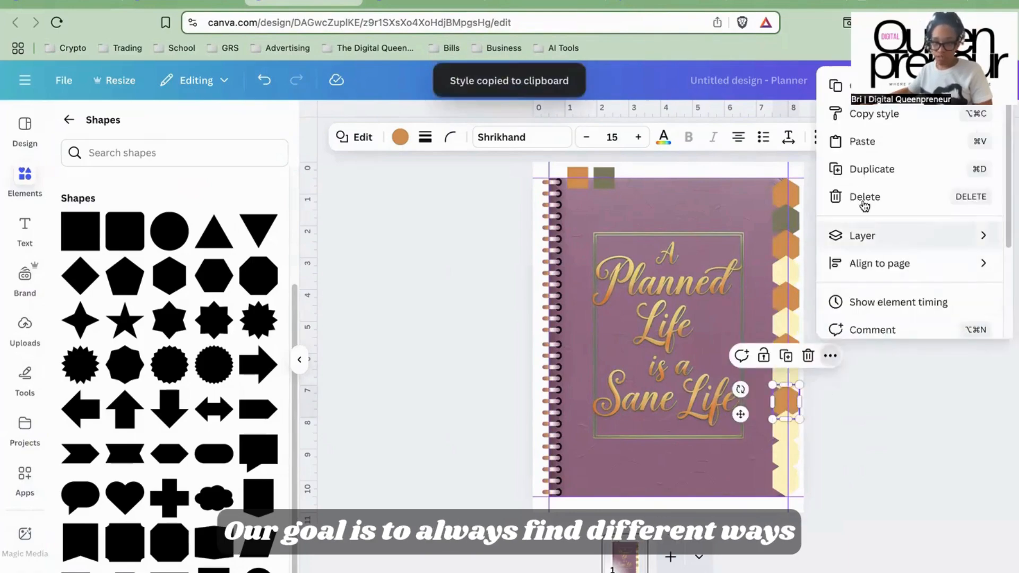
click(876, 118)
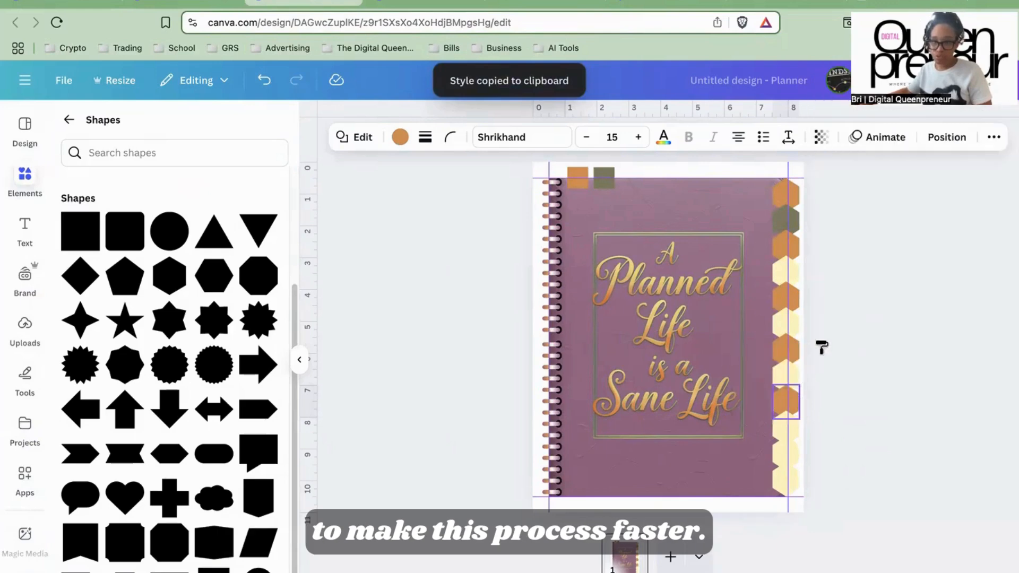
click(793, 469)
- Copy the second side tab's olive green style onto the fourth, sixth and eighth side tabs
click(785, 220)
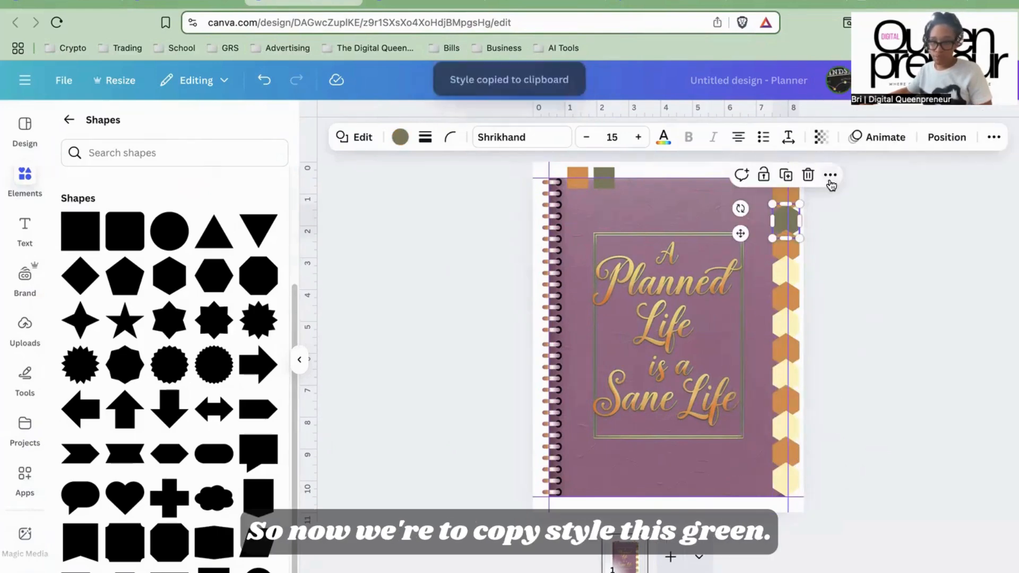
click(830, 176)
click(844, 236)
click(796, 272)
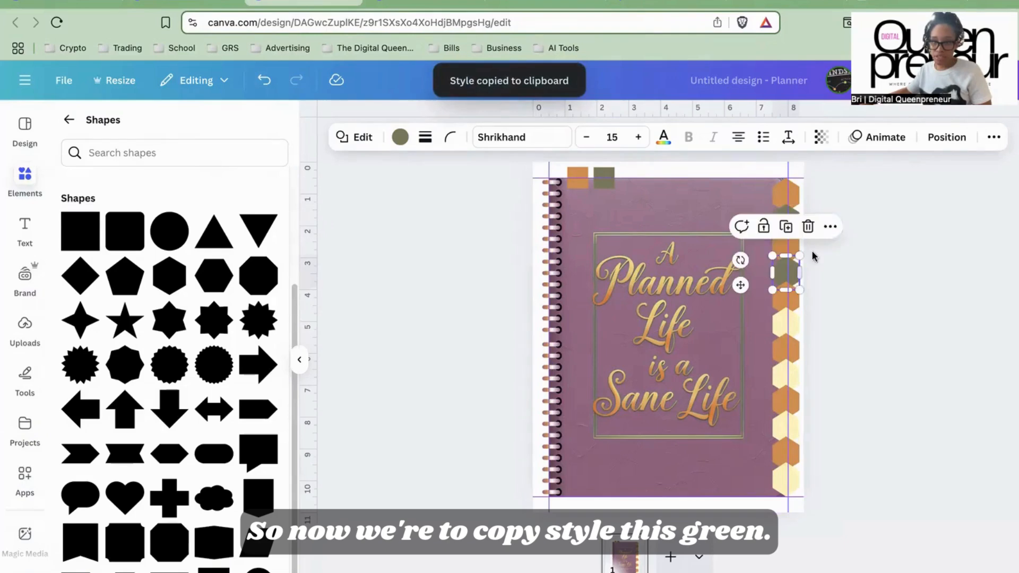
click(830, 227)
click(854, 289)
click(791, 325)
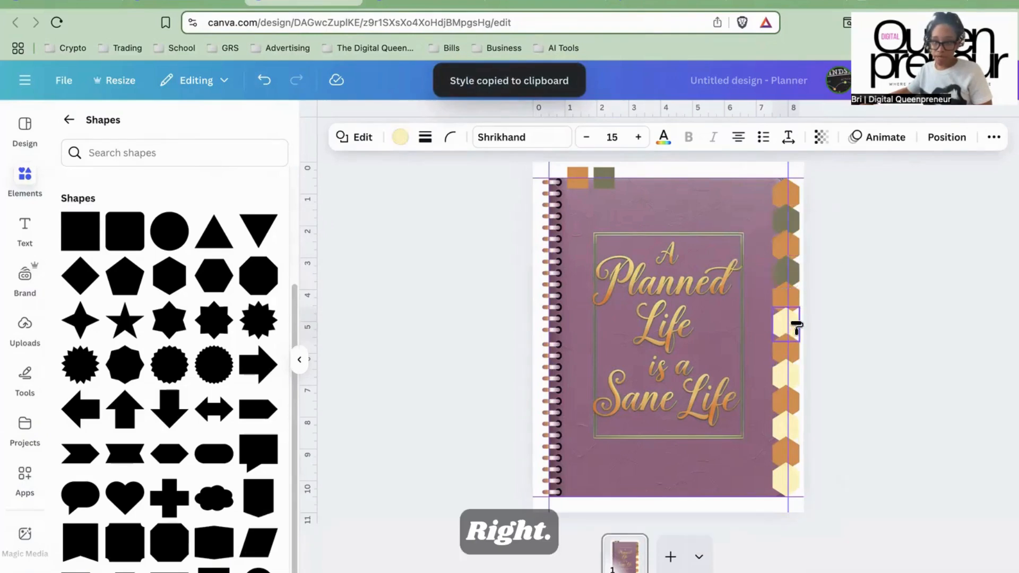
click(840, 282)
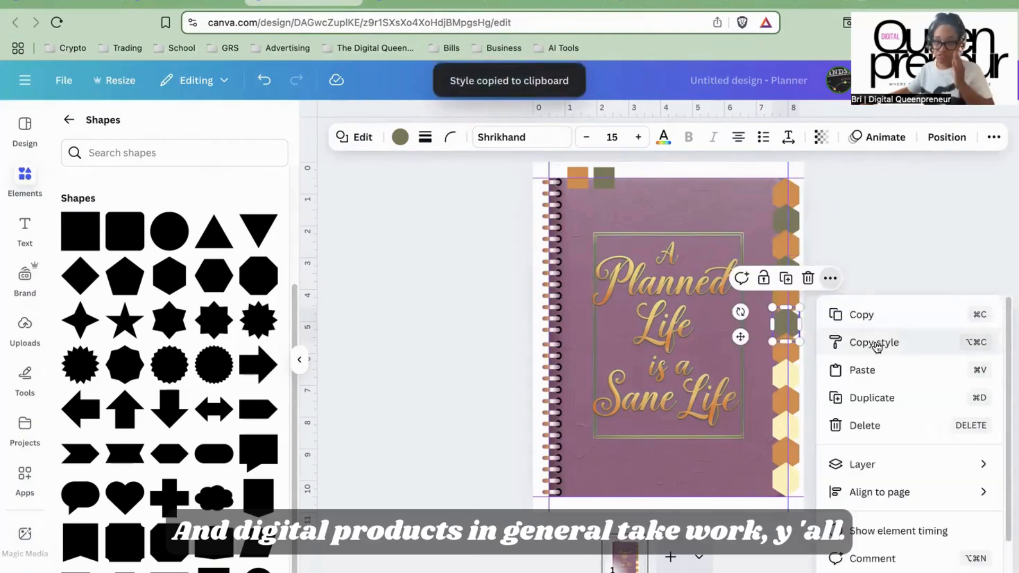
click(849, 342)
click(793, 381)
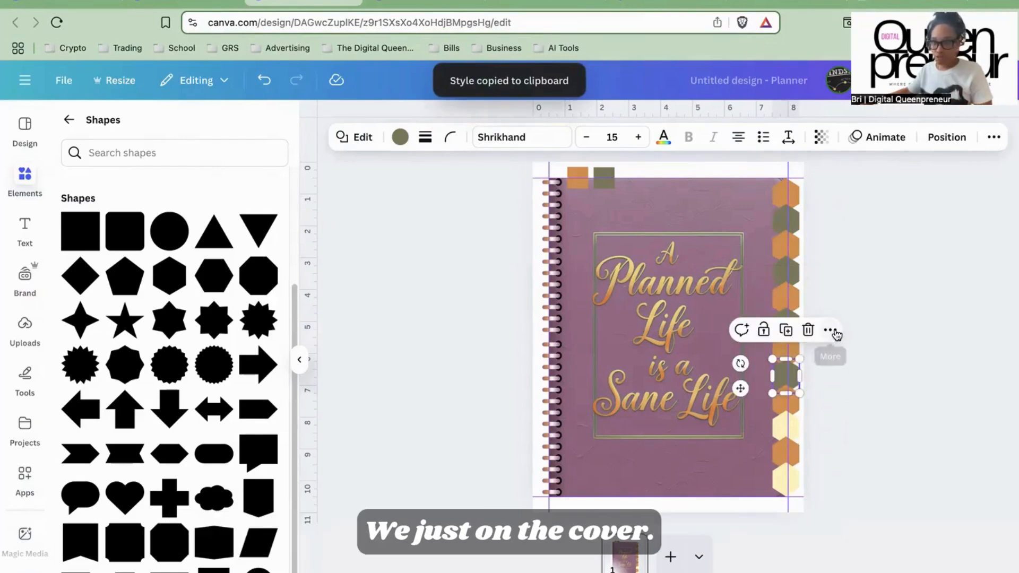
- Copy the eighth side tab's olive green style onto the tenth and twelfth side tabs
click(833, 334)
click(875, 394)
click(796, 431)
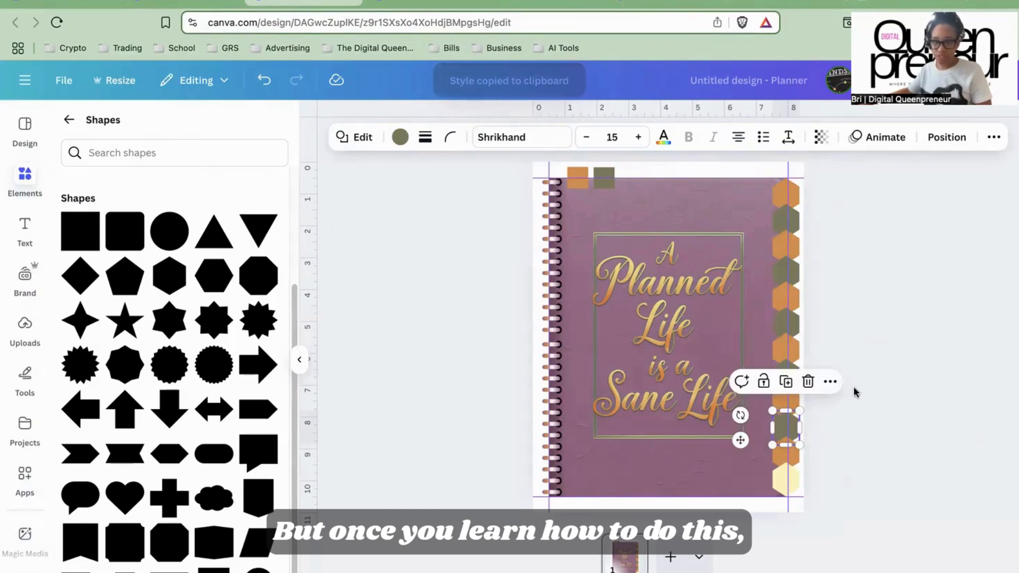
click(830, 381)
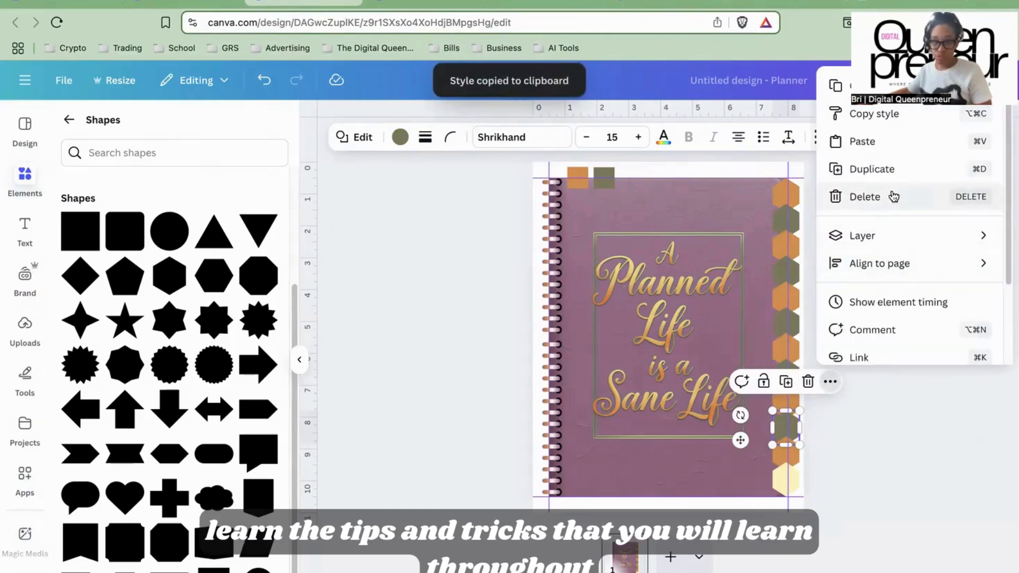
mouse_move(887, 240)
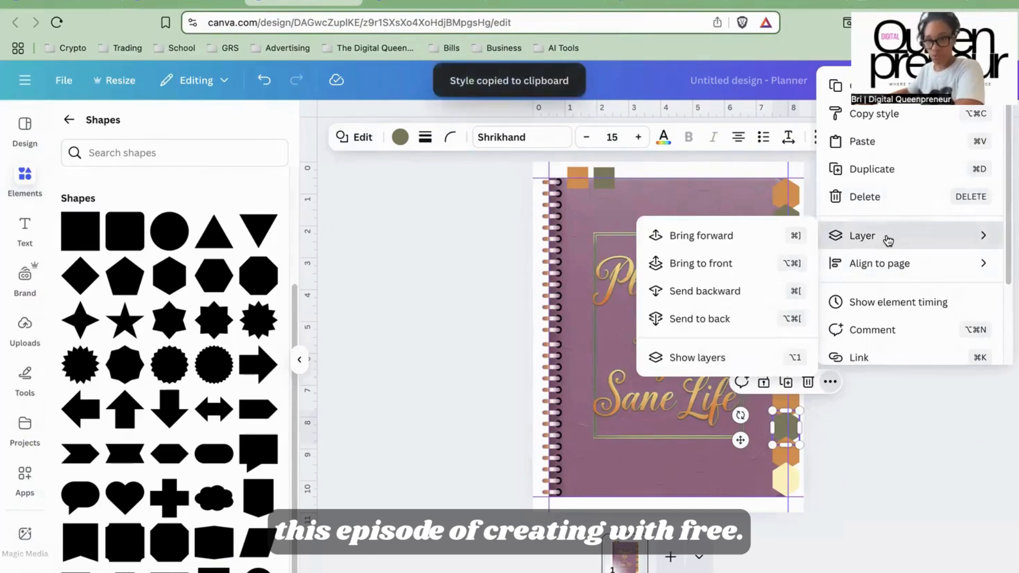
click(865, 114)
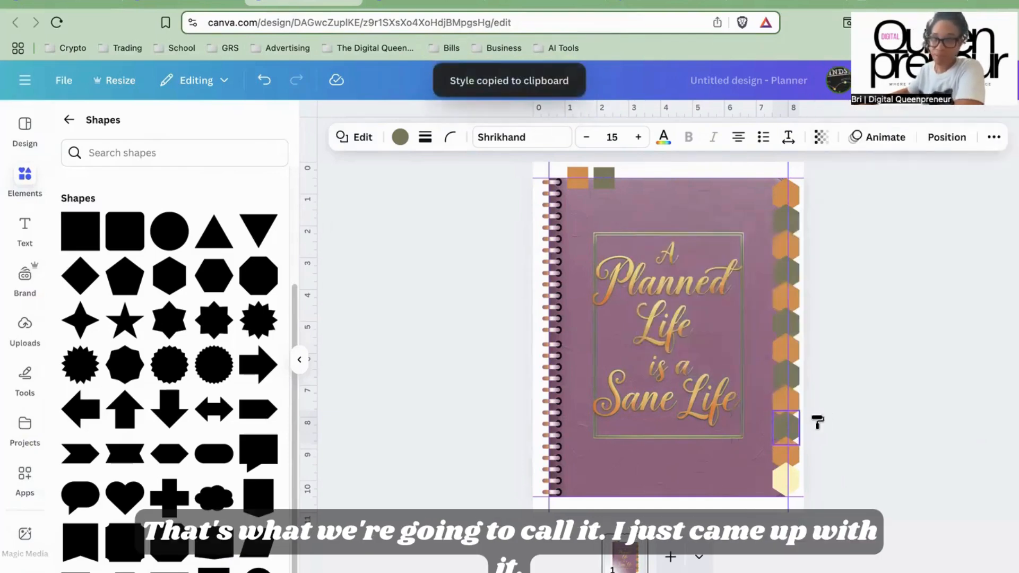
click(791, 484)
click(839, 230)
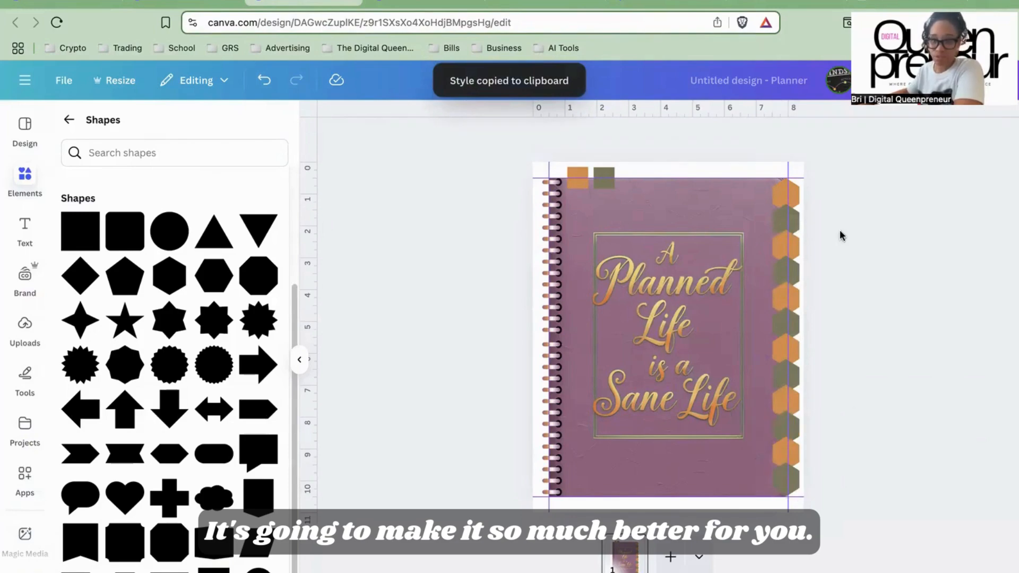
- Send all twelve side tabs to the back so they sit behind the cover
drag(840, 187, 794, 482)
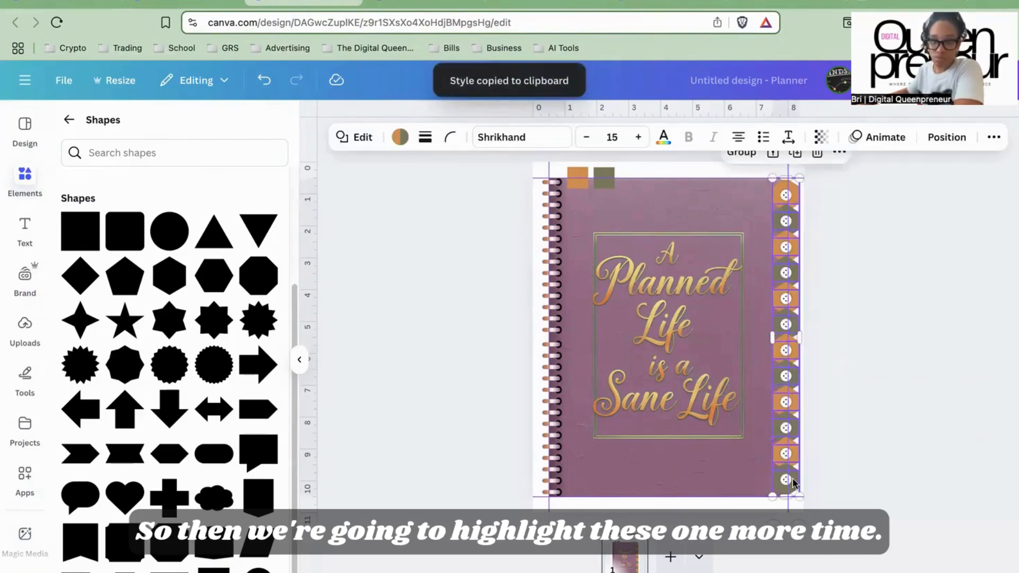
click(949, 143)
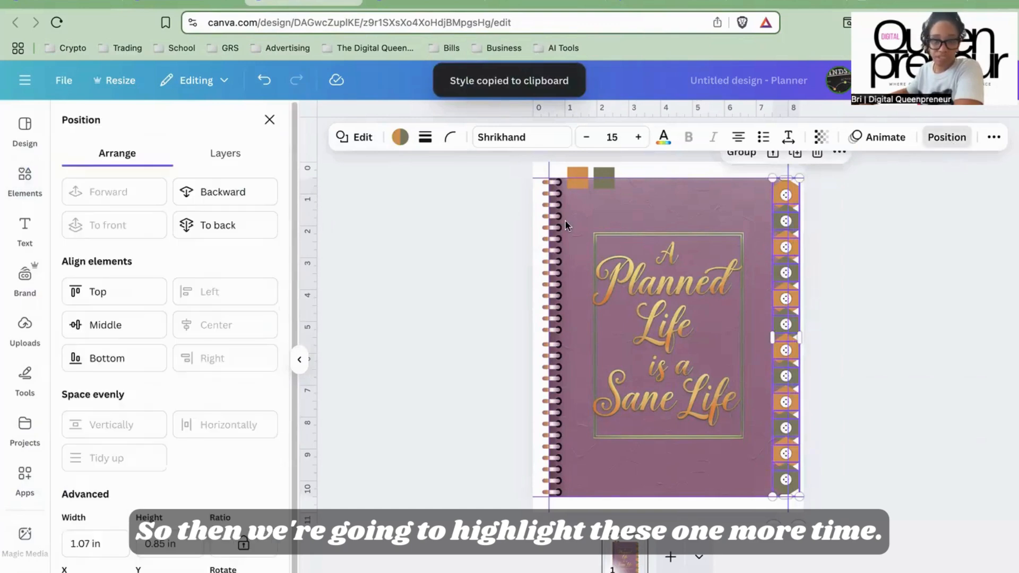
click(238, 229)
click(873, 377)
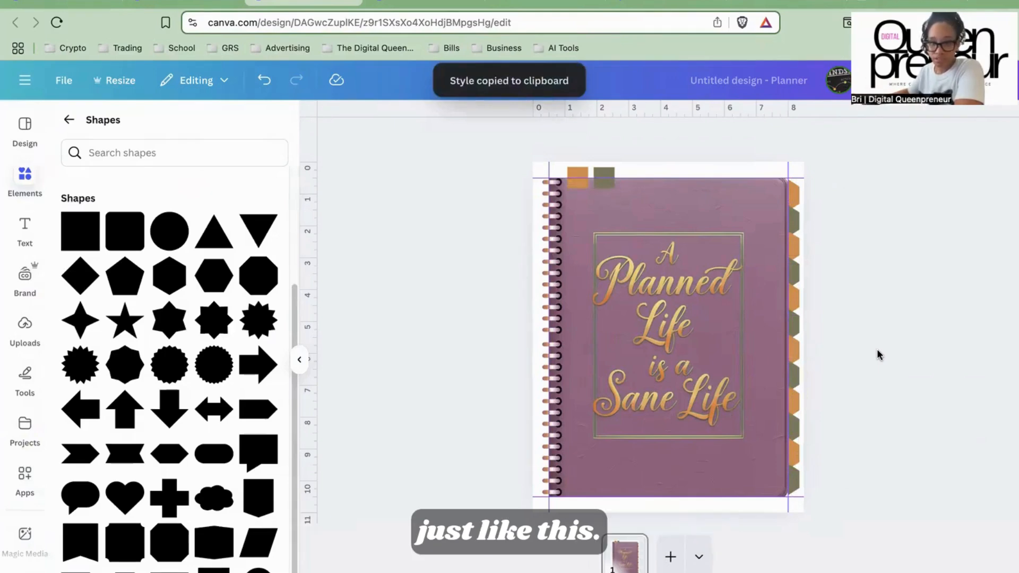
- Send the orange and green top tabs to the back, behind the cover
click(577, 173)
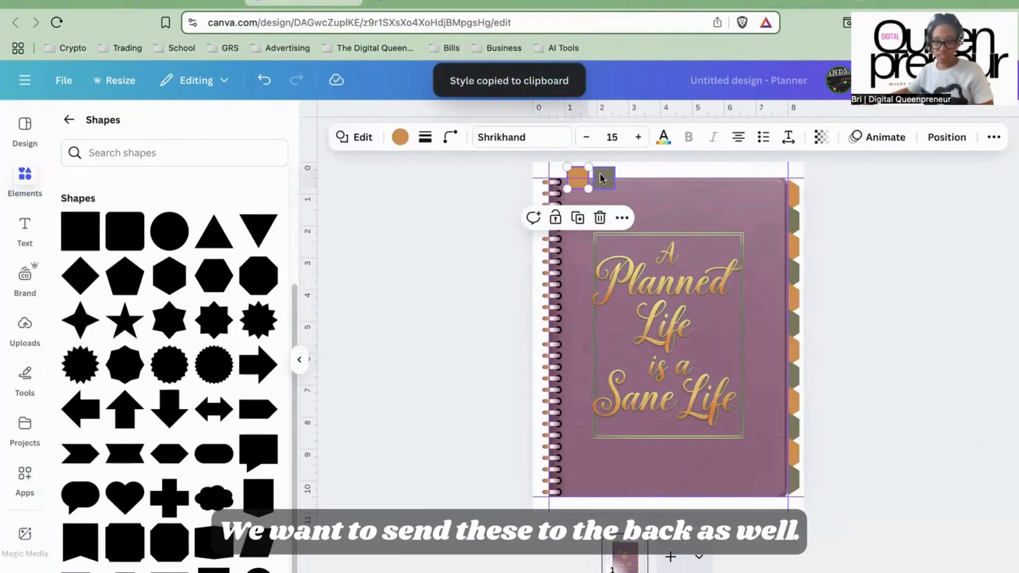
shift+click(603, 175)
key(super+alt+c)
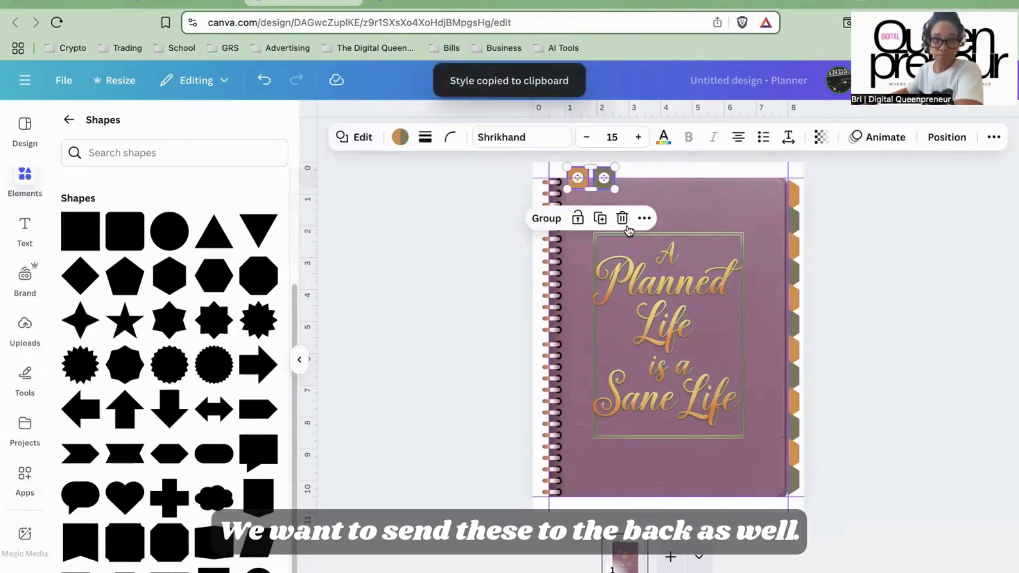
click(644, 218)
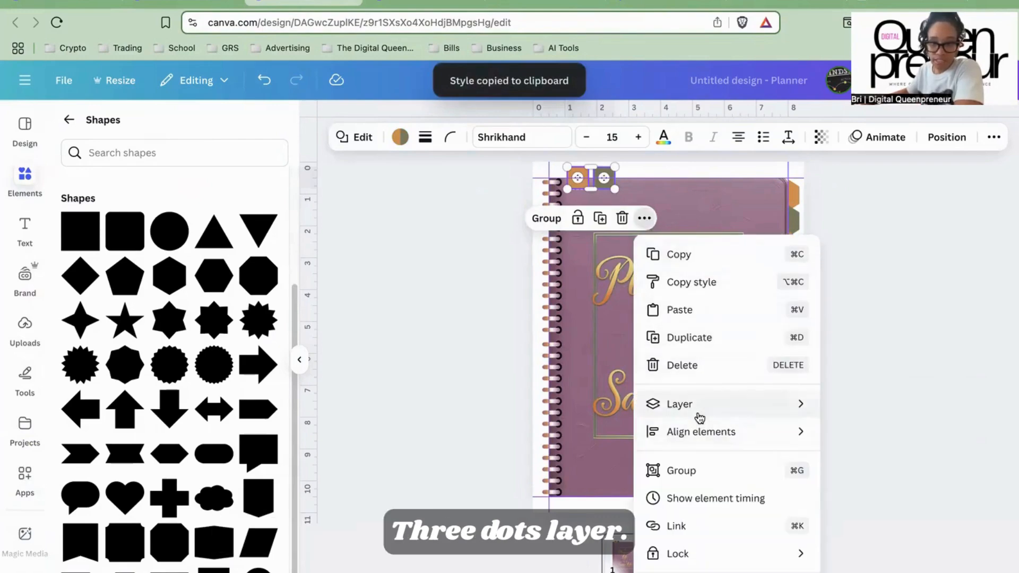
mouse_move(697, 414)
click(881, 487)
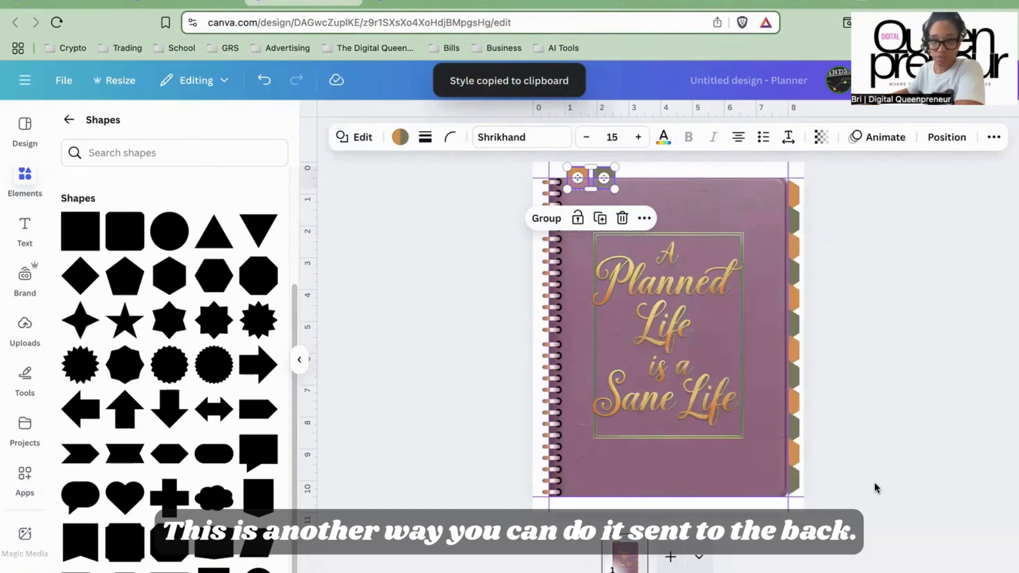
click(887, 371)
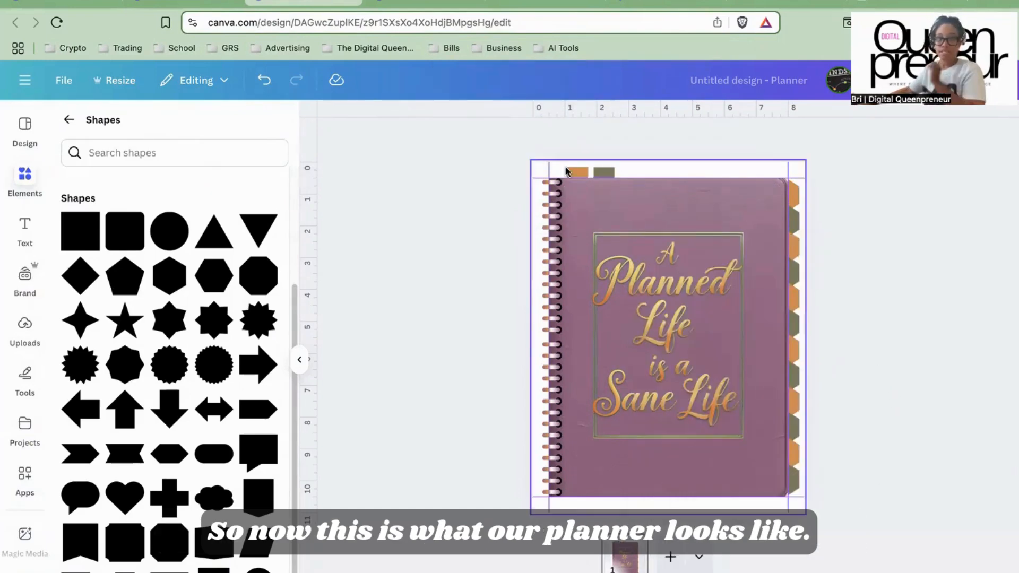
- Turn off the display of rulers and guides for the design
click(64, 85)
mouse_move(100, 243)
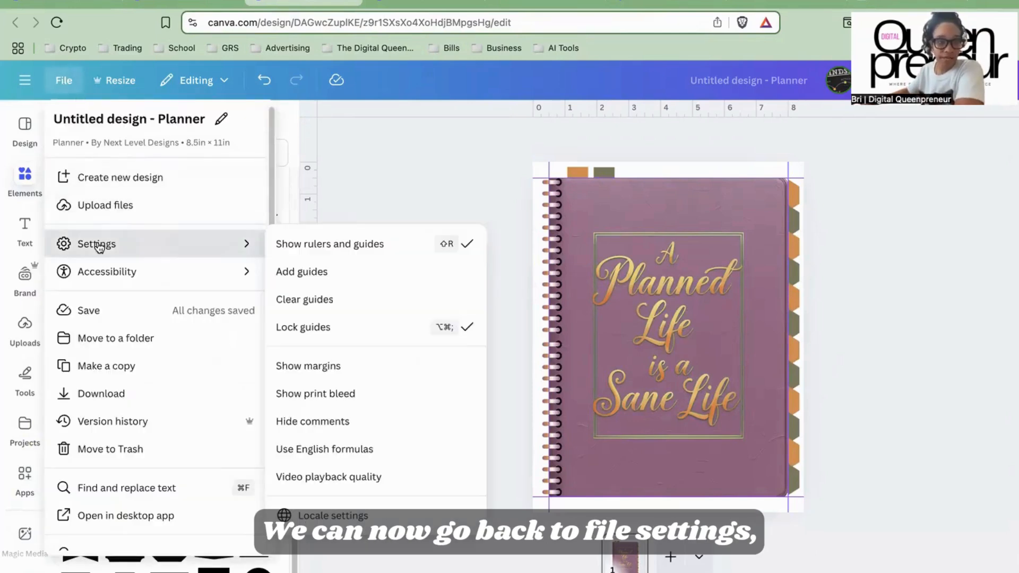
click(323, 248)
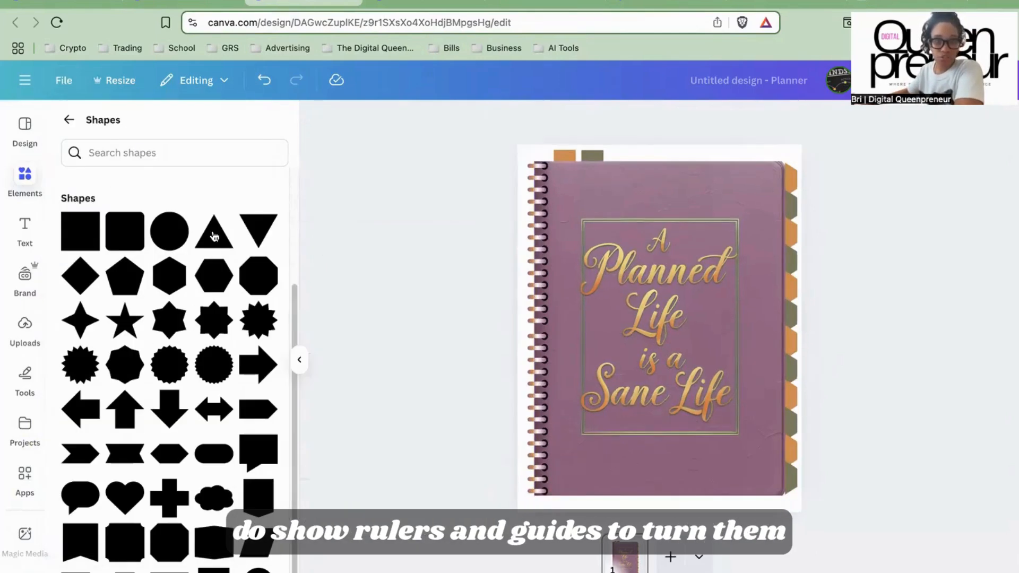
- Select all the planner elements together and enlarge them slightly toward the page's lower left corner
drag(456, 141, 807, 495)
drag(523, 496, 519, 496)
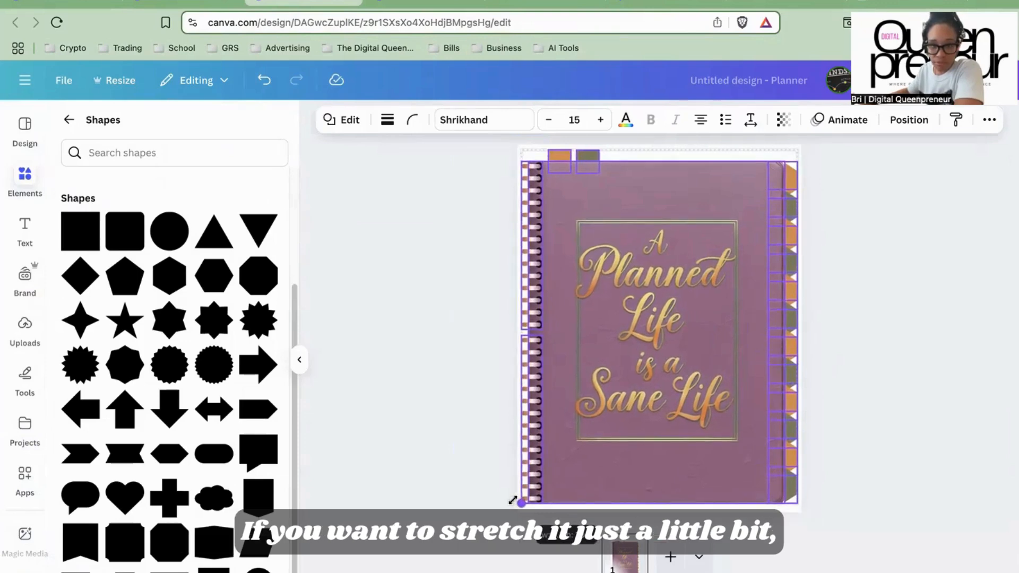
click(855, 379)
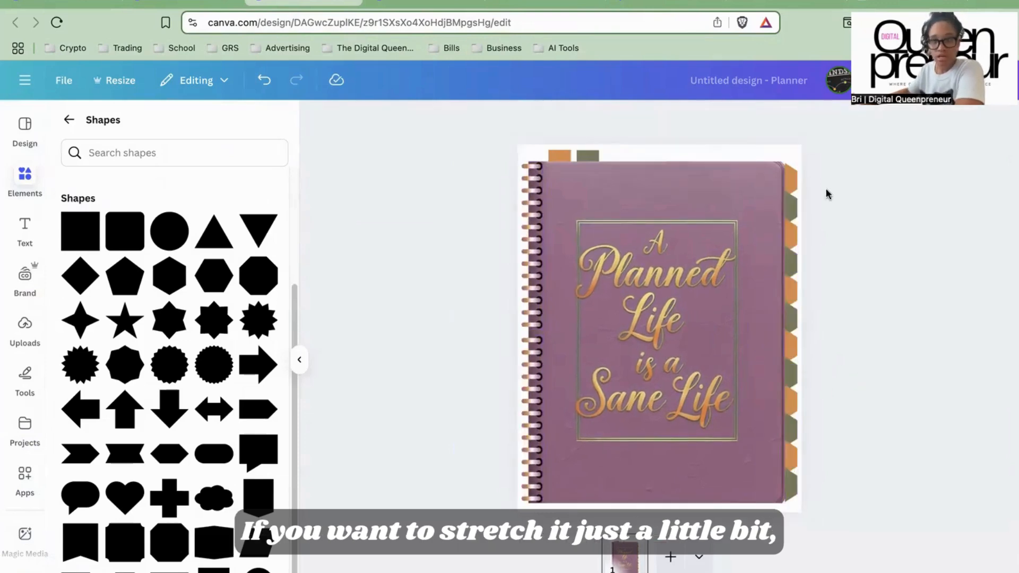
- Try the gray magenta, orange, white, olive green, light blue and tan solid colors as the page background
click(769, 145)
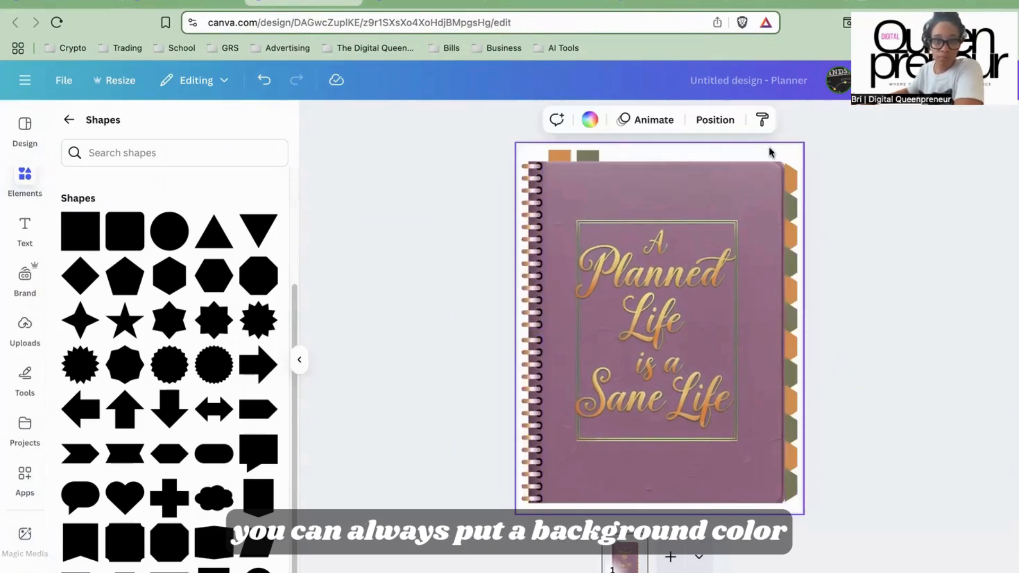
click(589, 121)
click(169, 221)
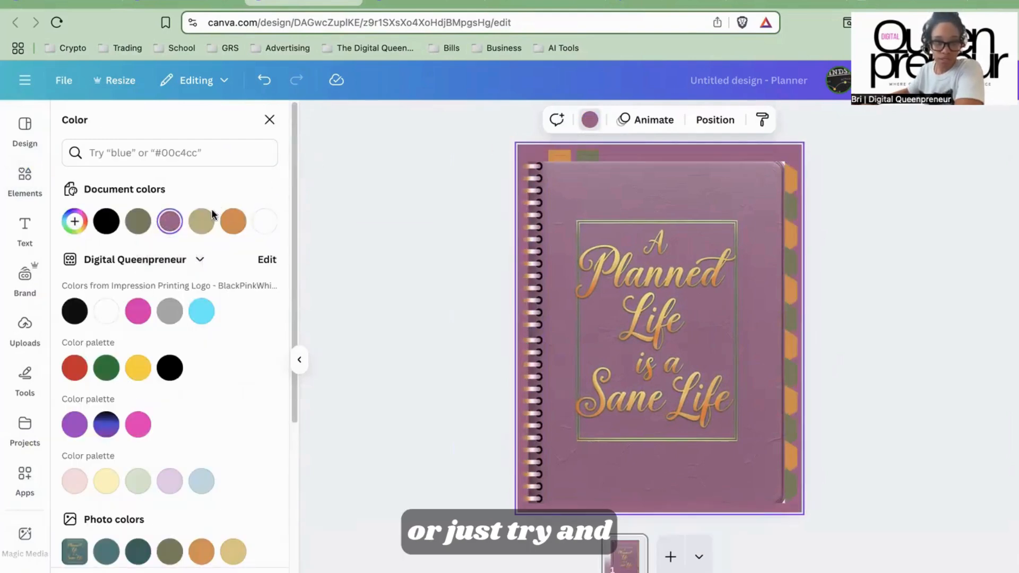
click(228, 223)
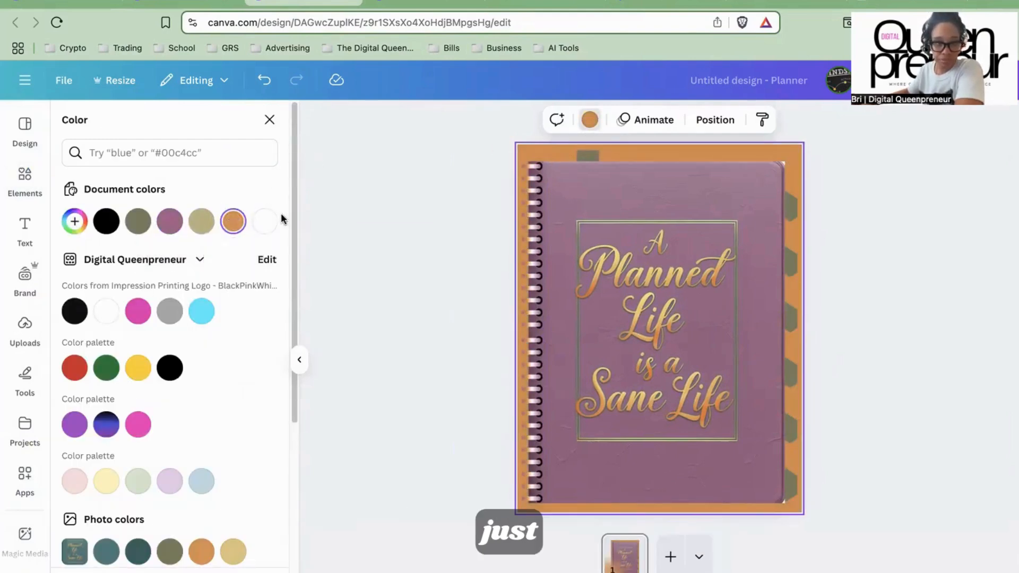
click(265, 221)
click(165, 227)
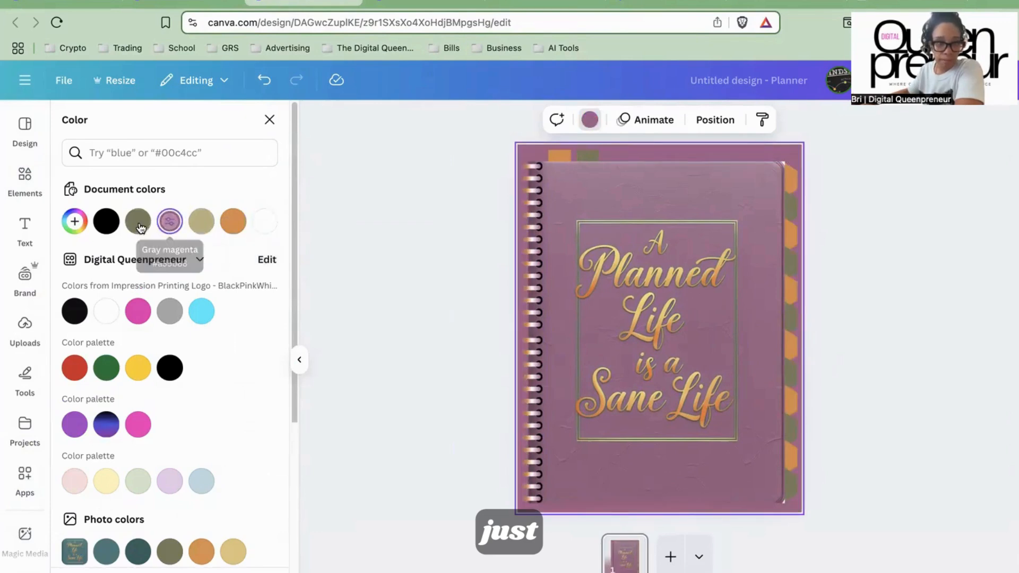
click(138, 221)
scroll(201, 313, down, 1)
scroll(201, 313, down, 2)
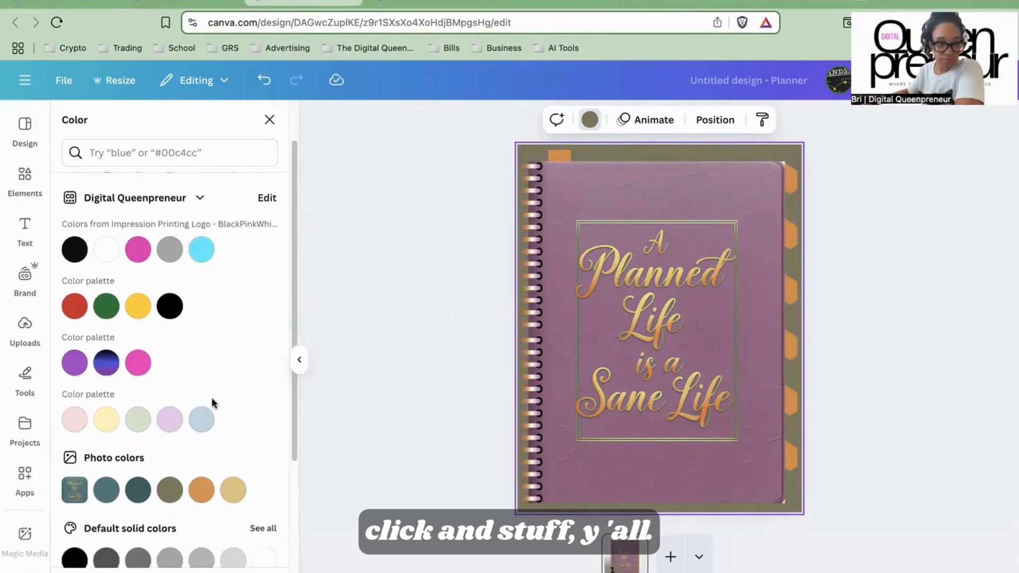
click(205, 417)
scroll(208, 414, down, 1)
click(233, 469)
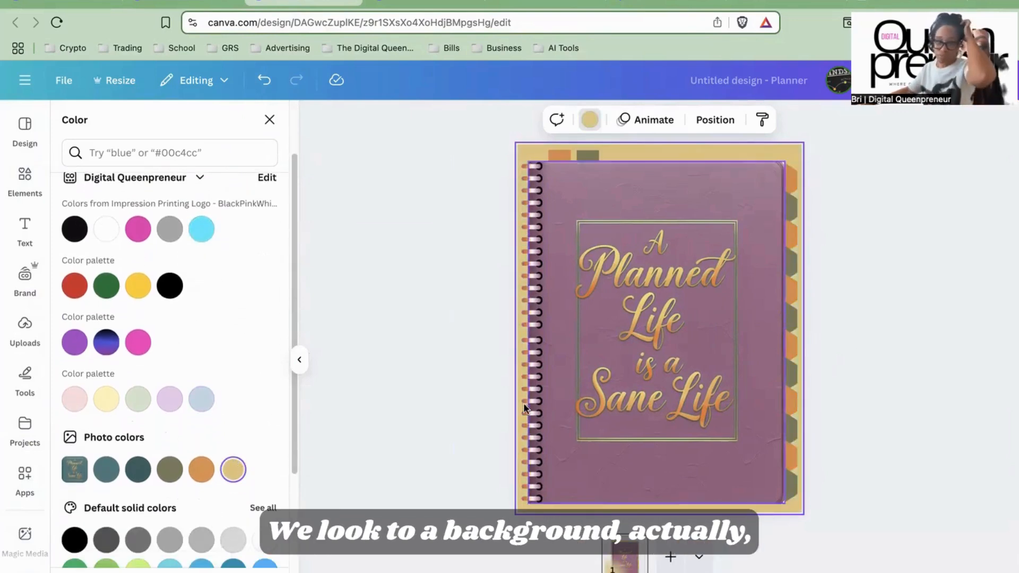
- Try several default gradients on the page background and settle on the vertical purple-to-yellow gradient
scroll(134, 409, down, 2)
scroll(134, 409, down, 6)
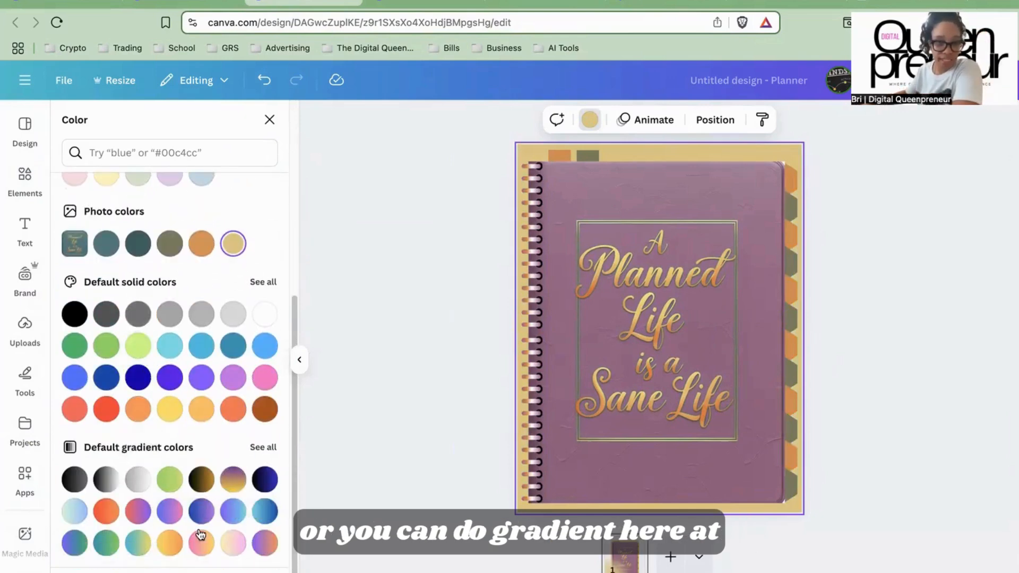
click(265, 543)
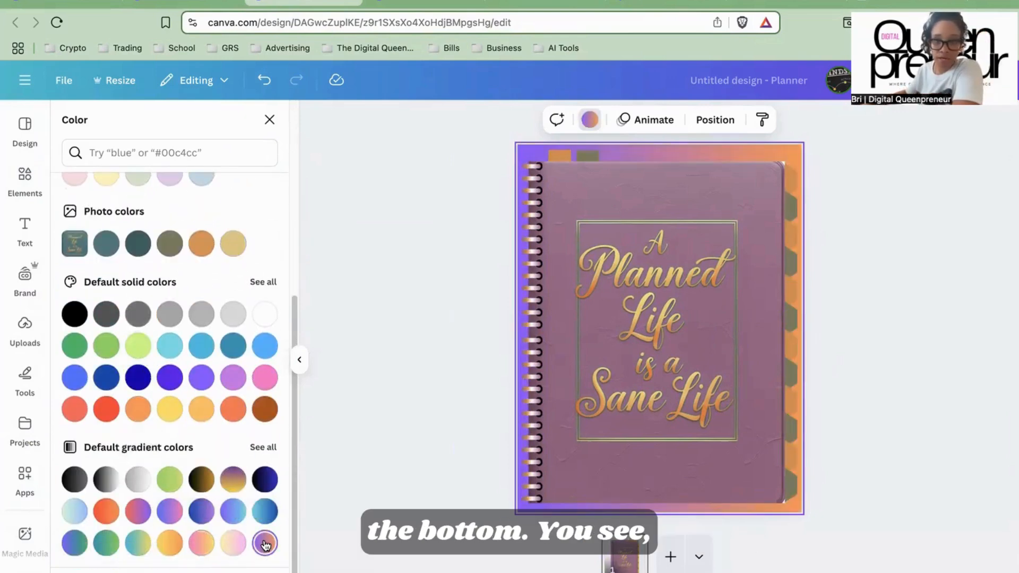
click(236, 545)
click(200, 544)
click(196, 483)
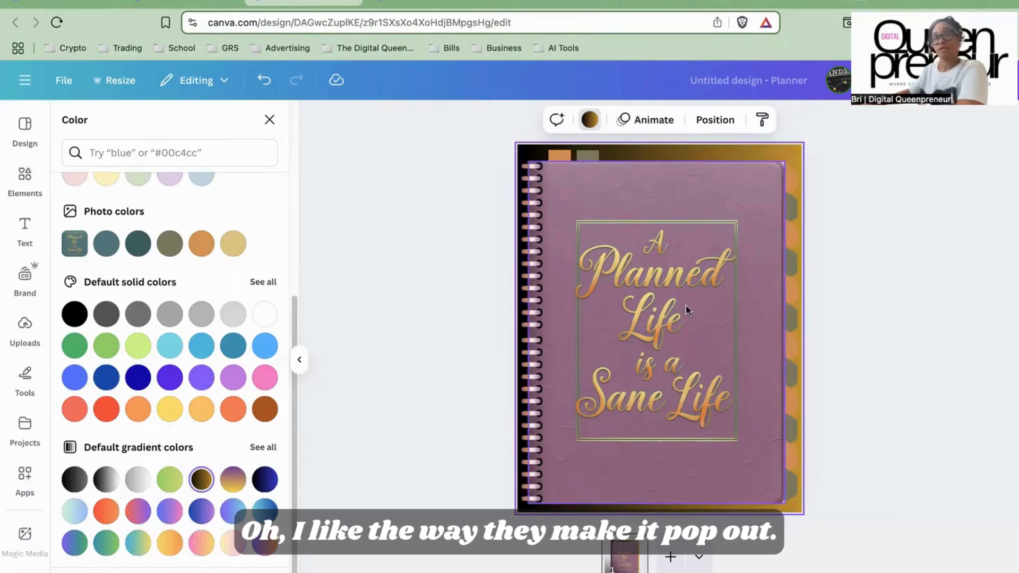
click(142, 492)
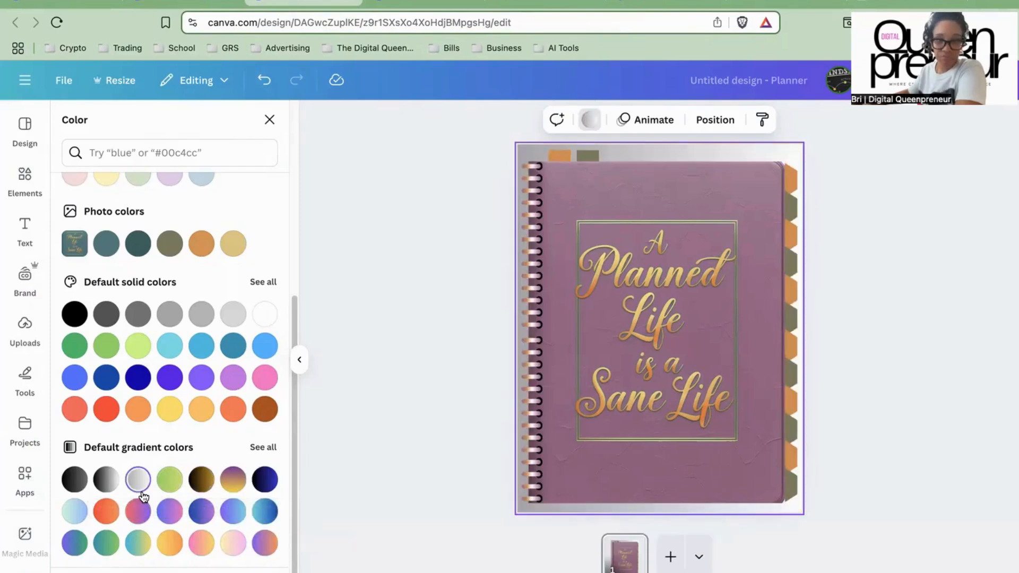
click(75, 511)
click(221, 482)
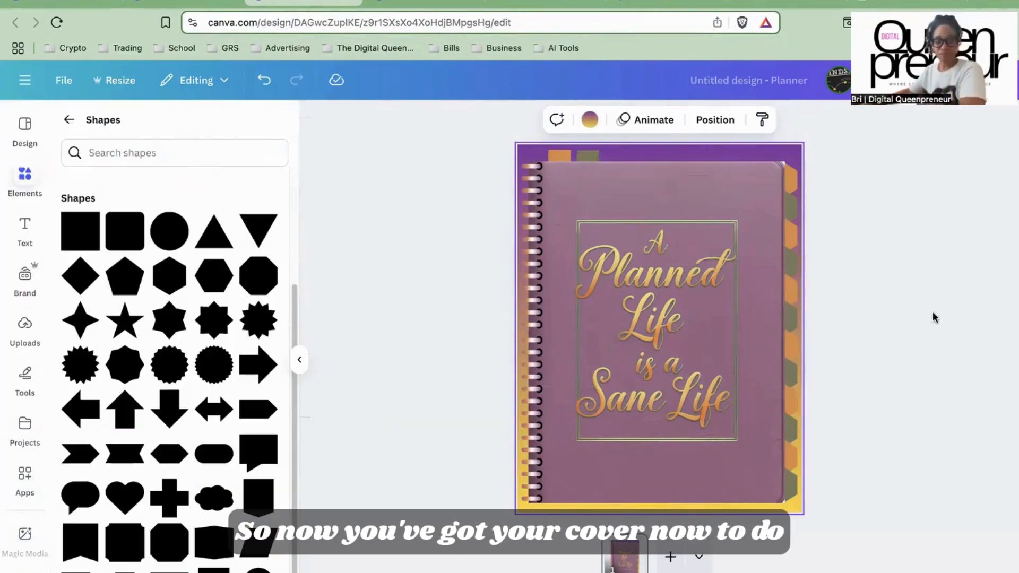
click(876, 275)
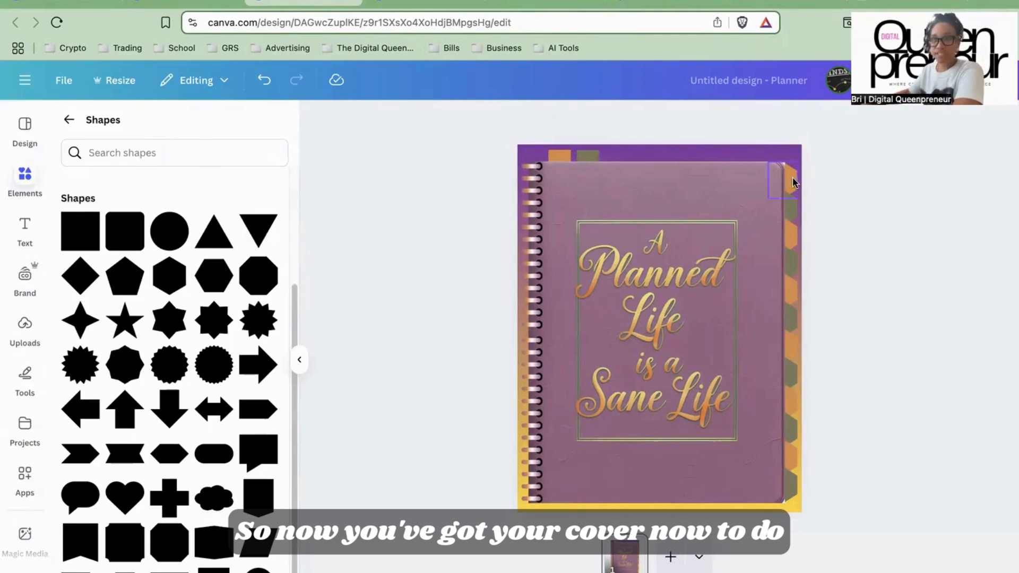
- Add a text box in the middle of the cover and replace its placeholder text with "Jan"
key(t)
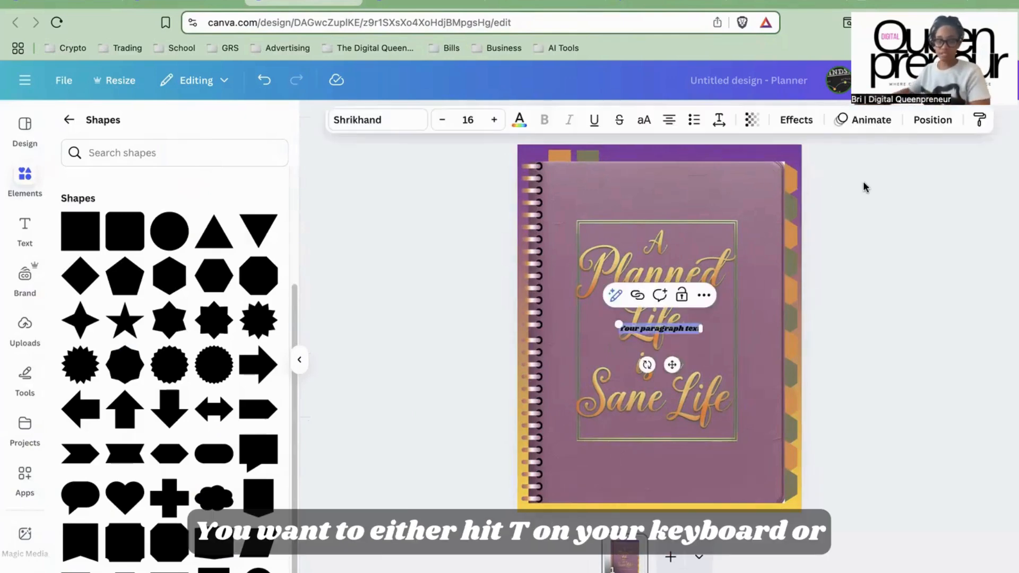
click(19, 229)
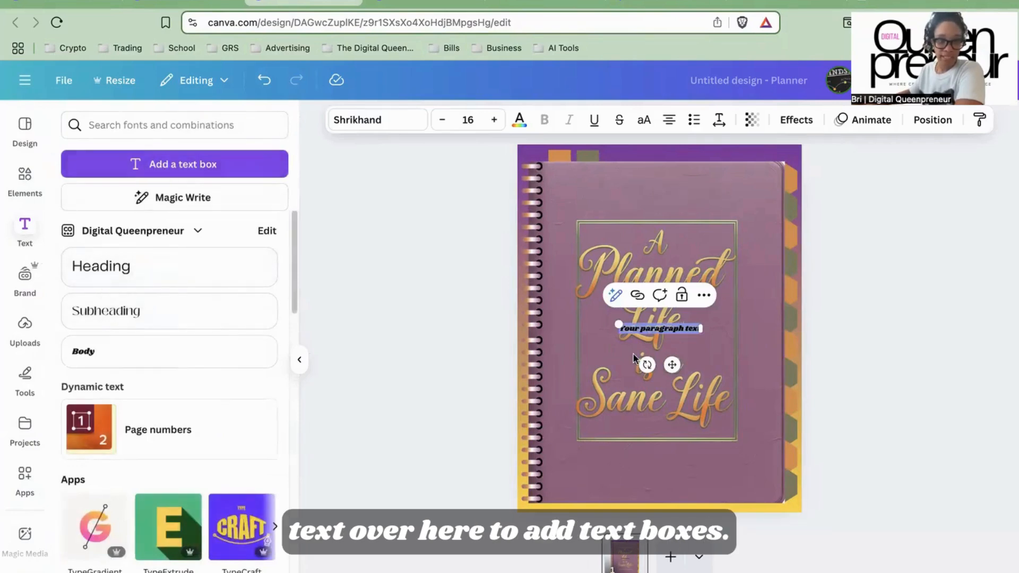
click(672, 331)
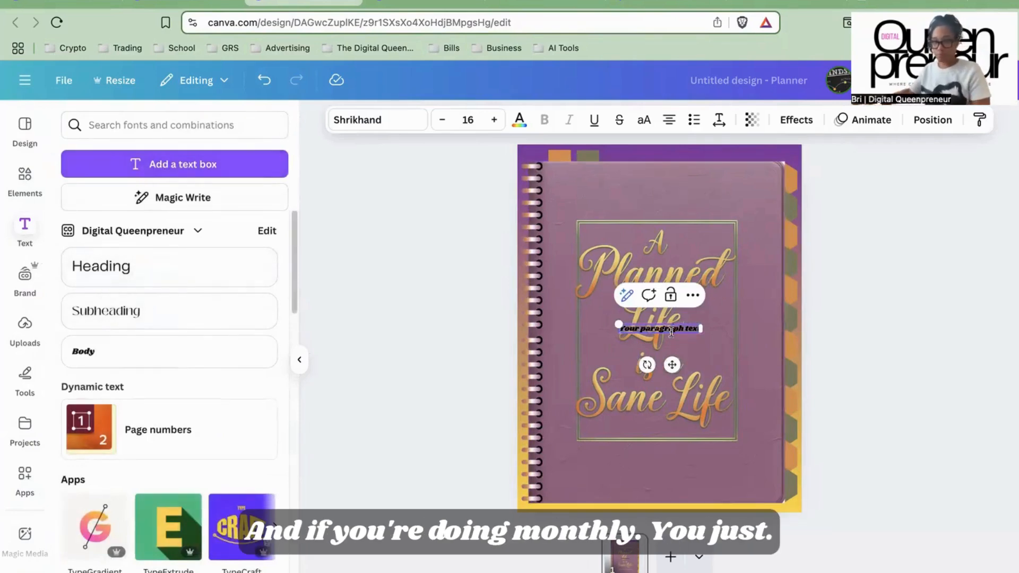
key(BackSpace)
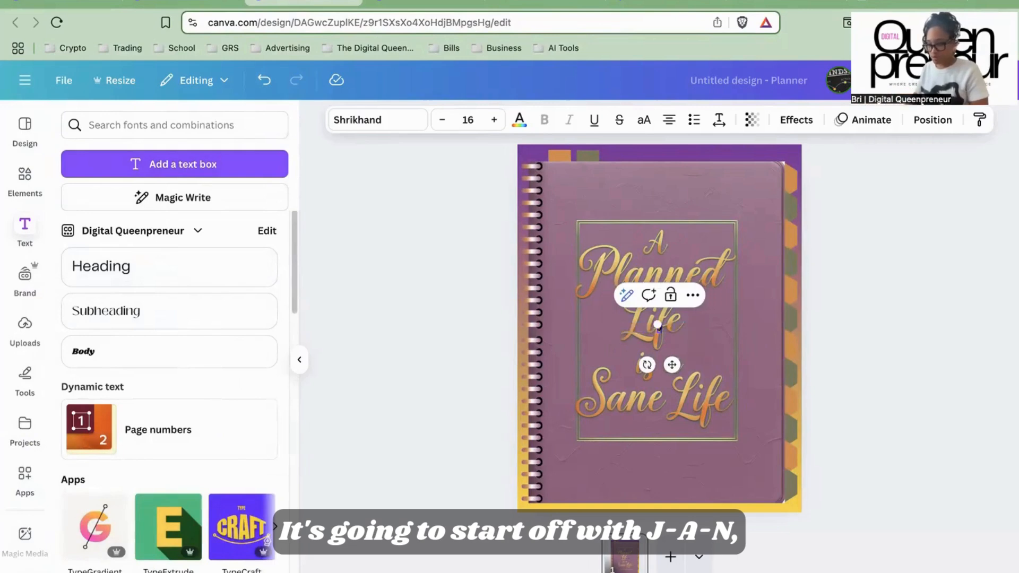
text(Jan)
click(871, 334)
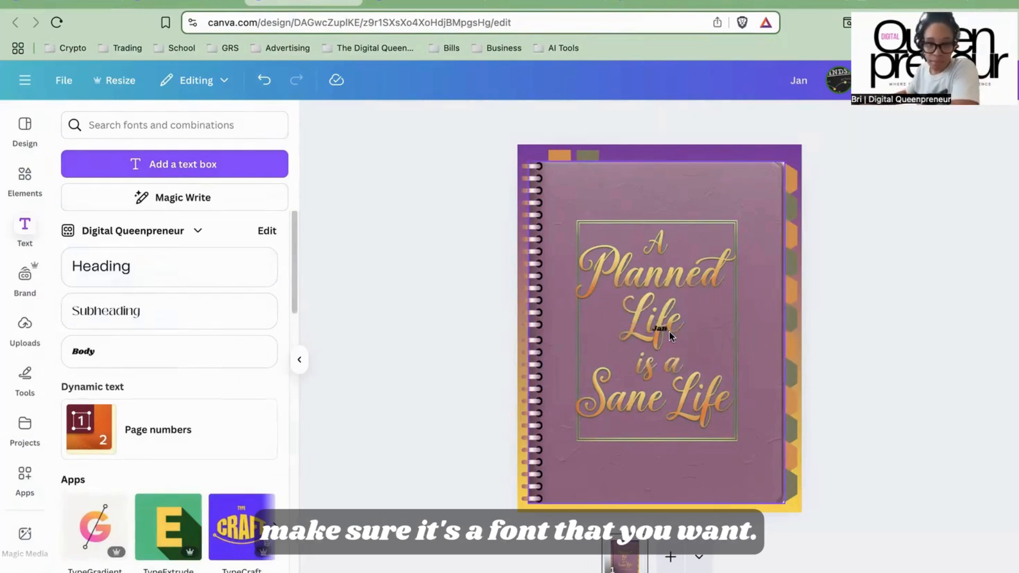
- Change the font of the "Jan" text to Telegraf
click(663, 332)
click(381, 130)
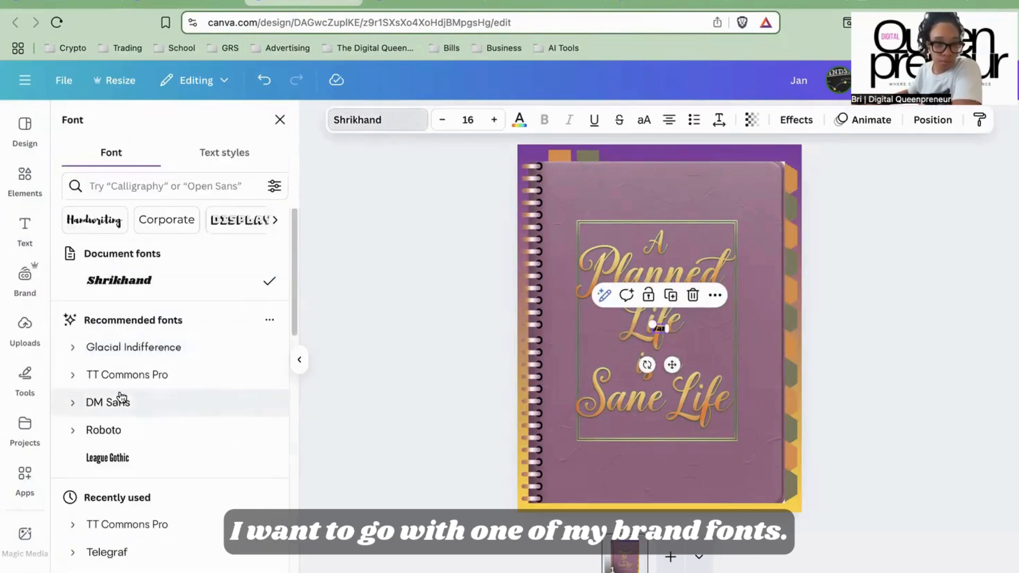
scroll(118, 398, down, 3)
click(107, 432)
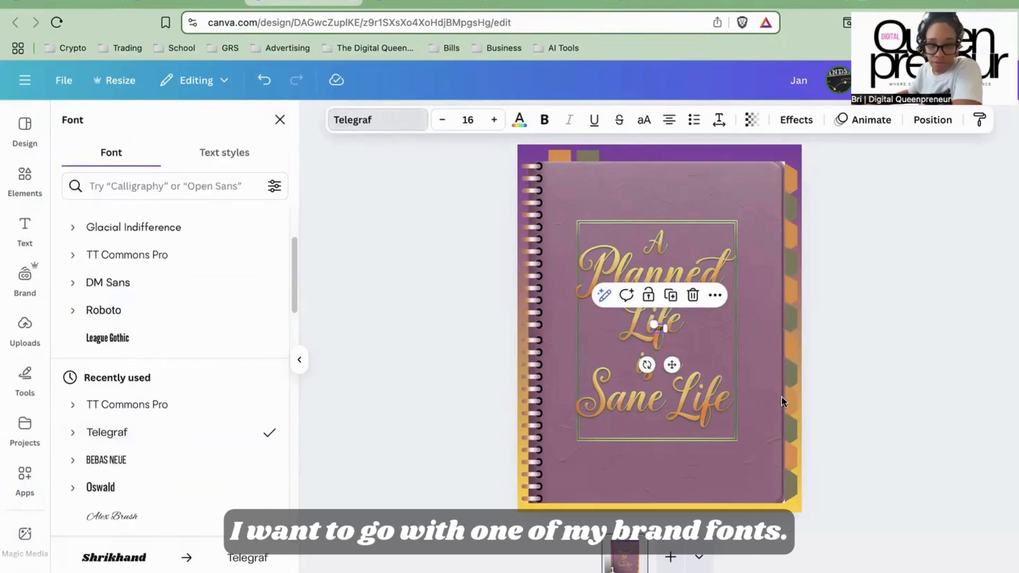
- Rotate the "Jan" text 90 degrees and move it onto the first orange side tab
drag(646, 365, 565, 313)
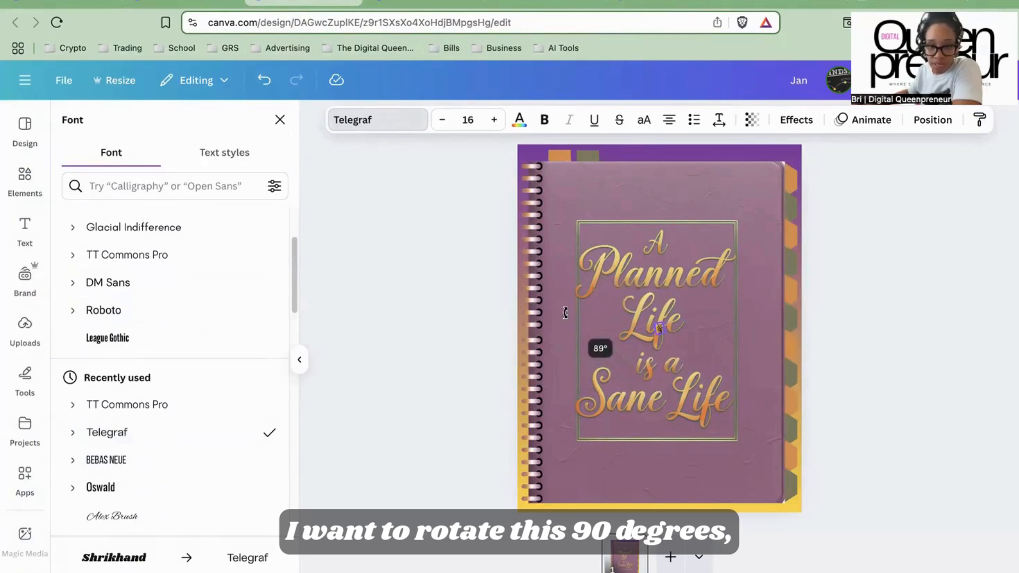
drag(644, 366, 778, 223)
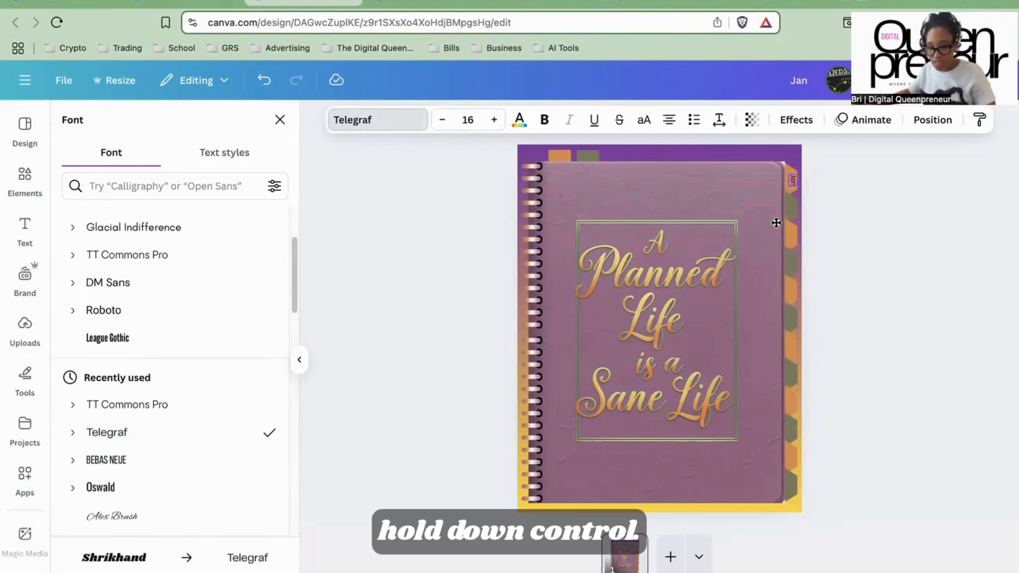
drag(776, 223, 775, 223)
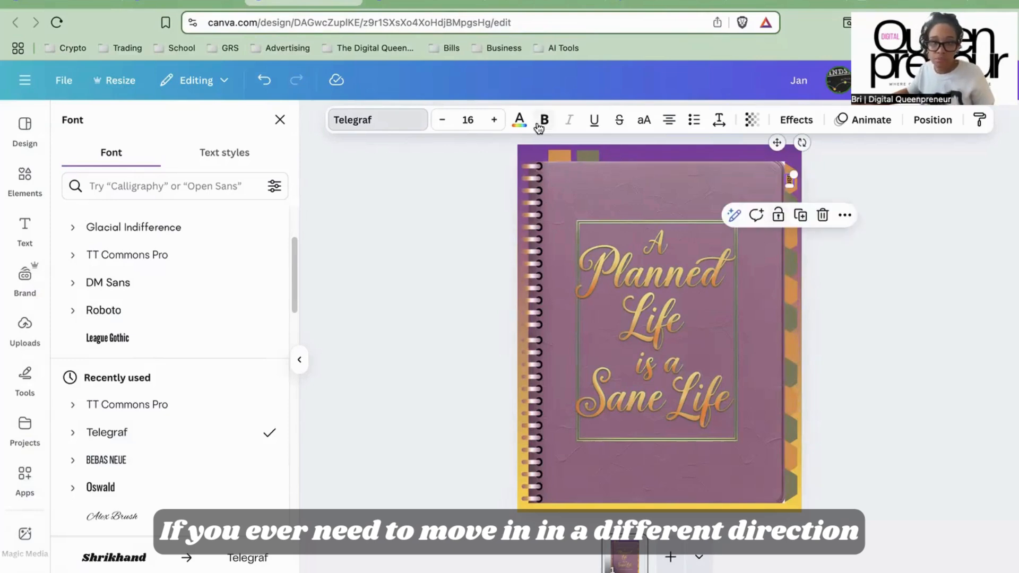
- Make the "Jan" label bold and reposition it centered on the first orange side tab
click(541, 123)
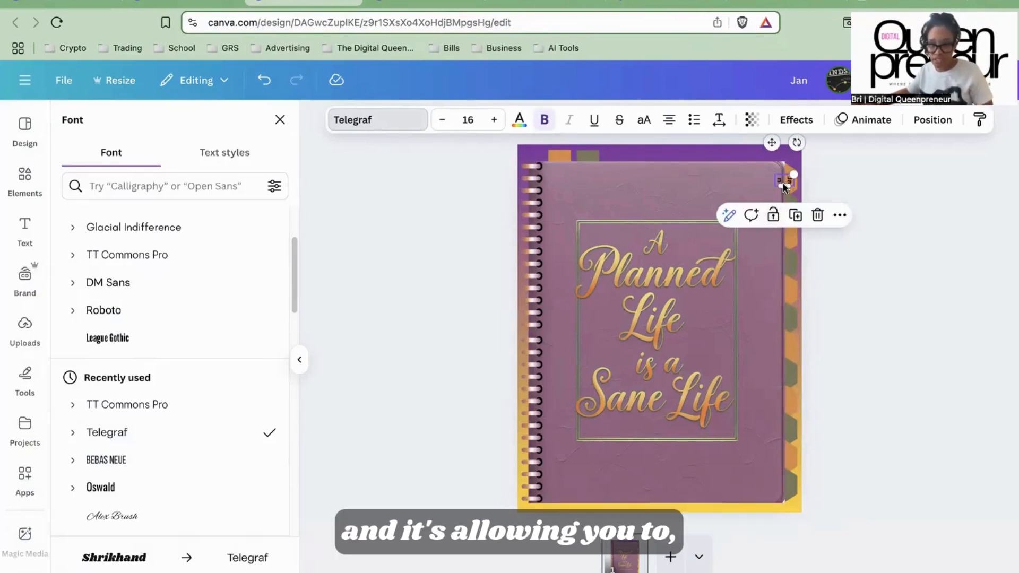
drag(783, 186, 782, 199)
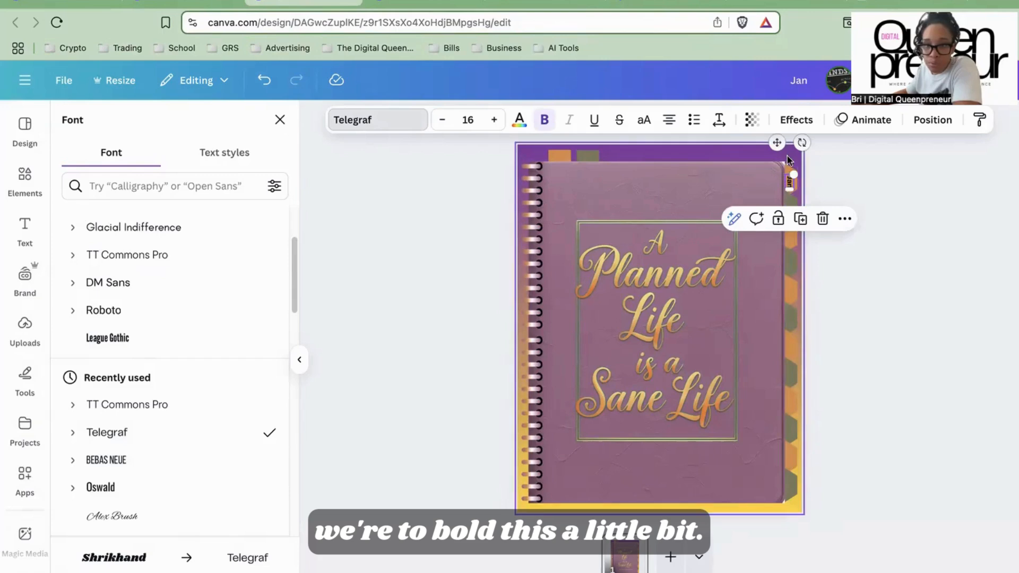
drag(776, 140, 776, 138)
scroll(658, 159, up, 5)
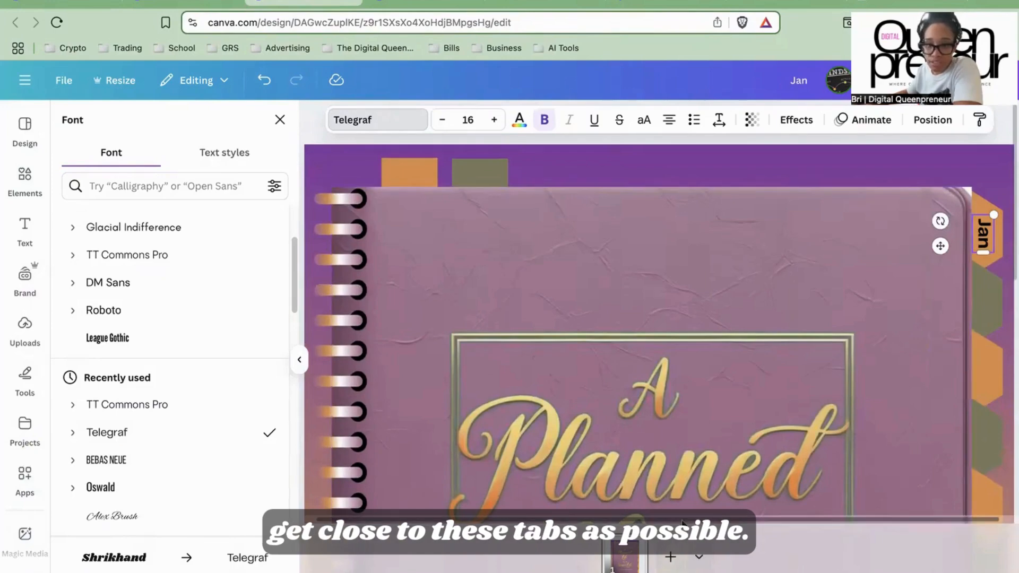
drag(684, 520, 860, 514)
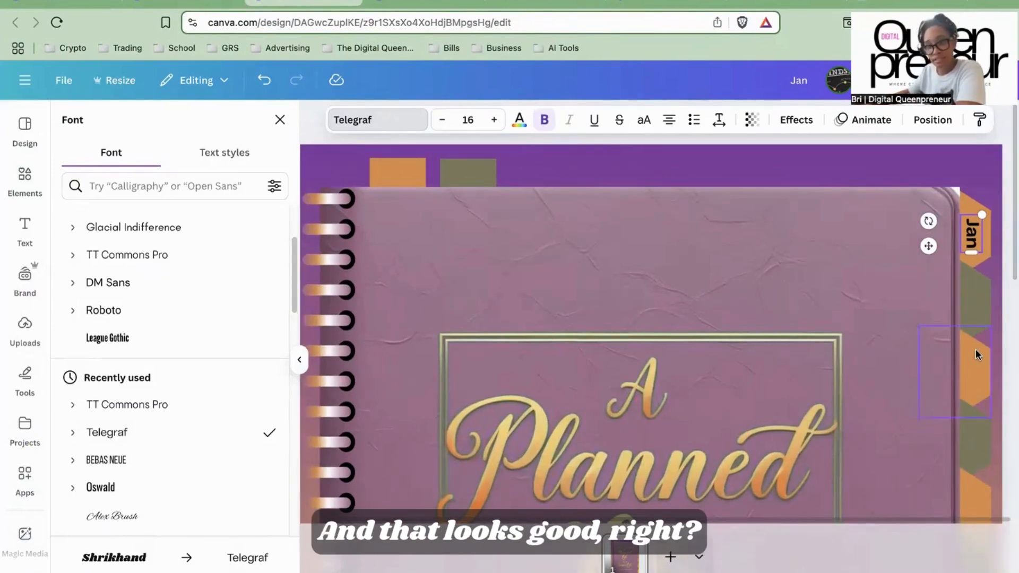
scroll(975, 349, down, 2)
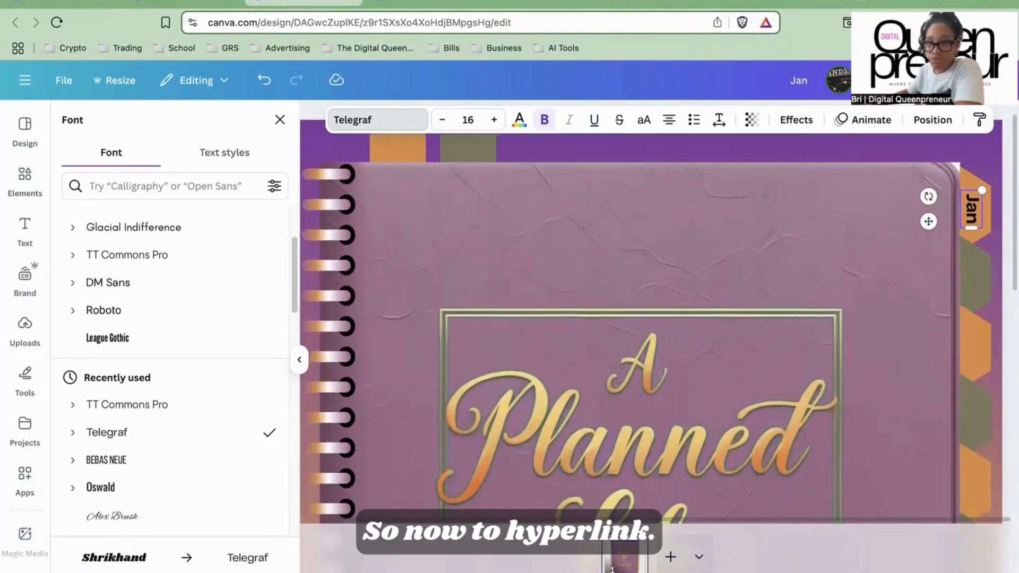
- Duplicate the "Jan" label onto the second, third and fourth side tabs, centering each copy on its tab
click(976, 207)
click(975, 212)
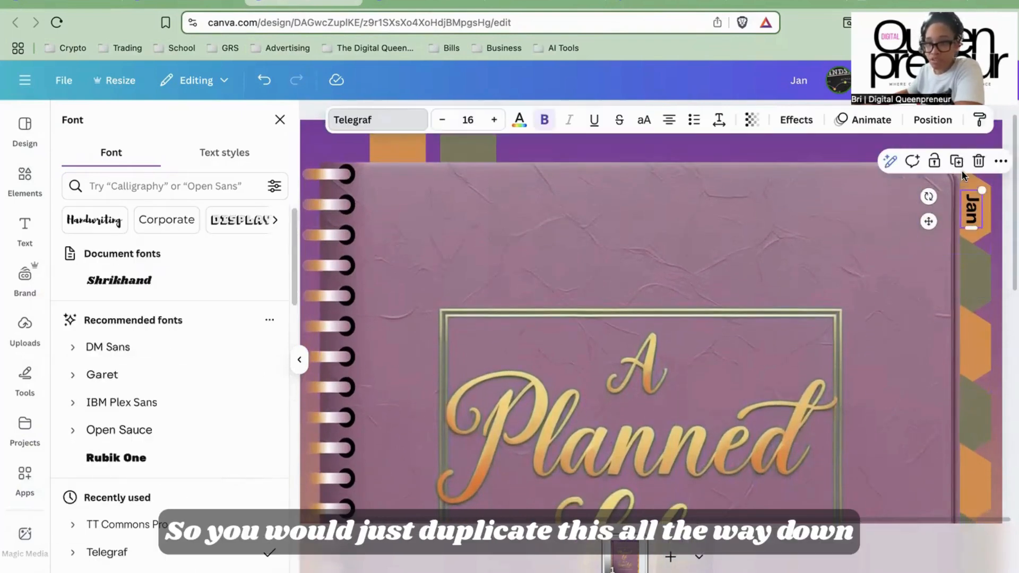
key(super+d)
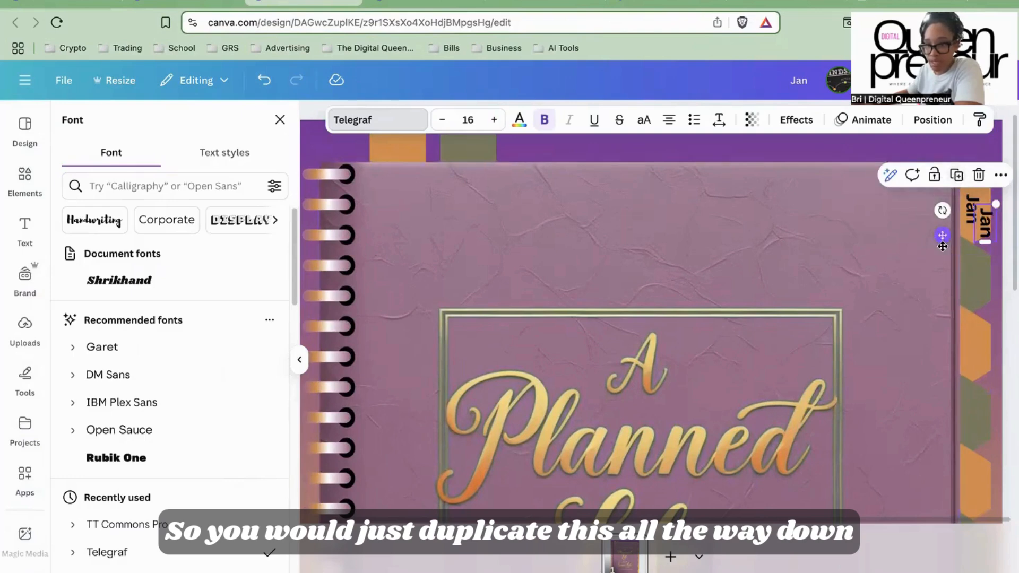
drag(942, 246, 929, 289)
click(956, 227)
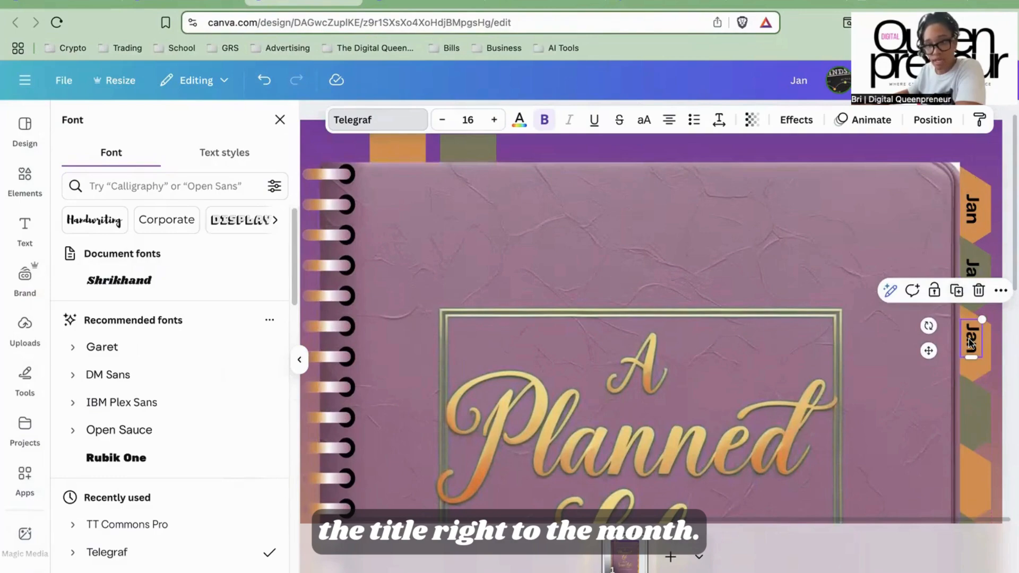
drag(970, 345, 970, 349)
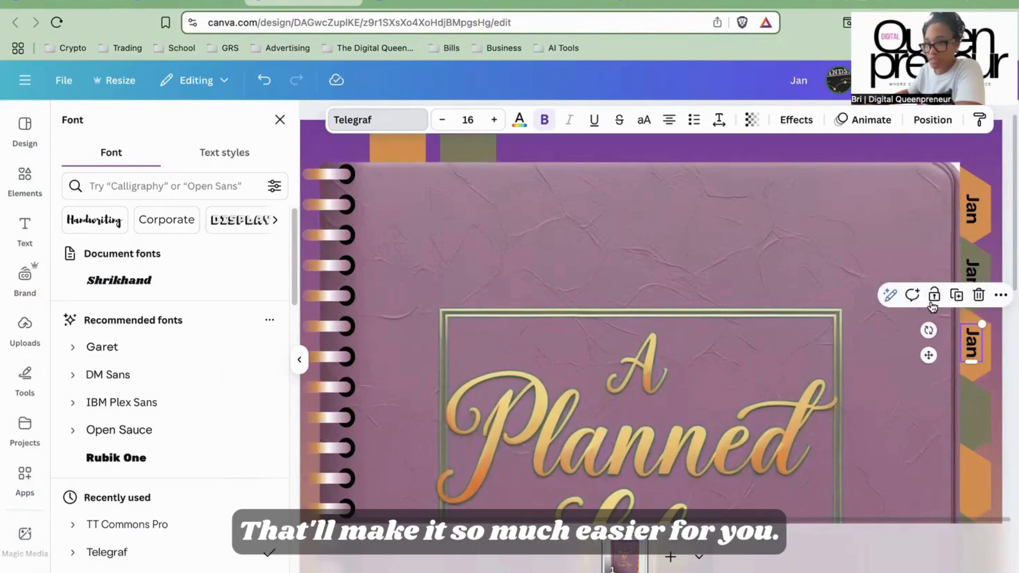
click(955, 297)
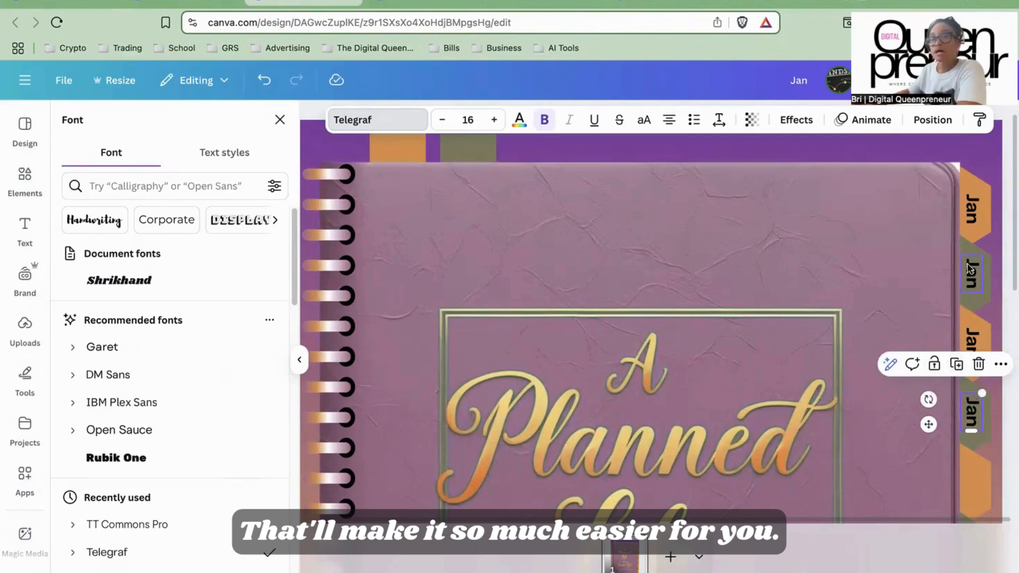
click(973, 212)
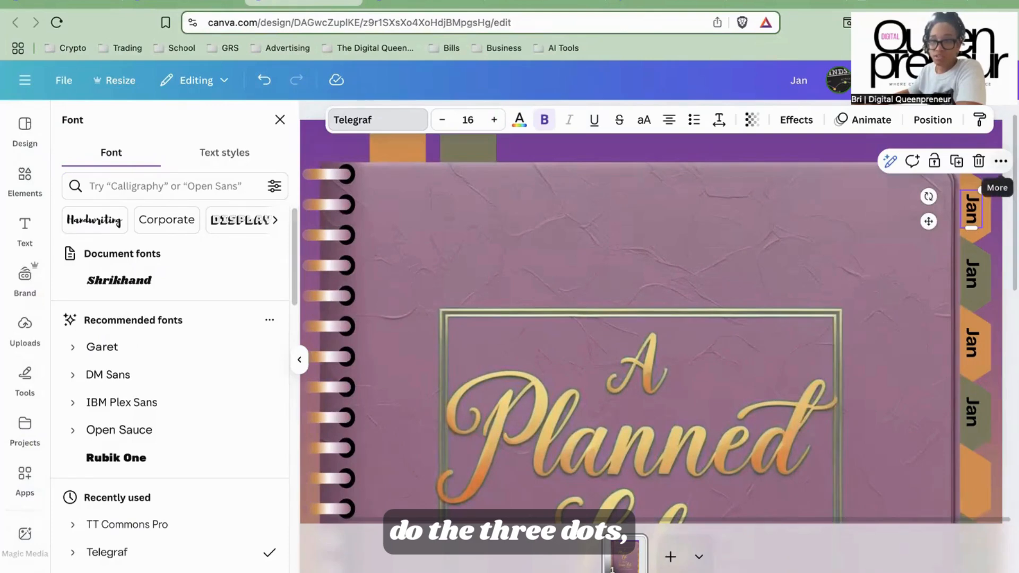
click(1001, 161)
click(869, 471)
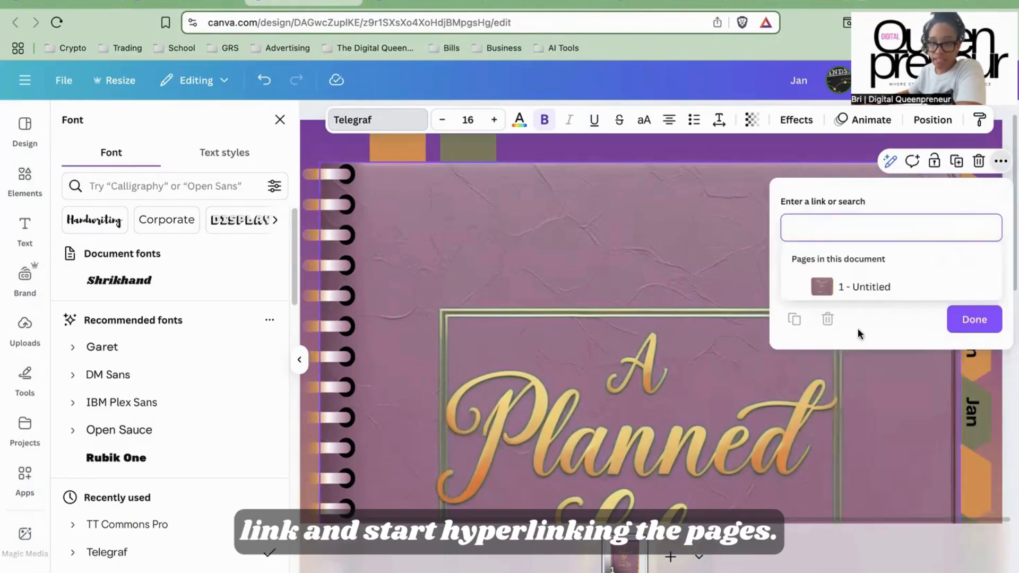
scroll(905, 280, down, 1)
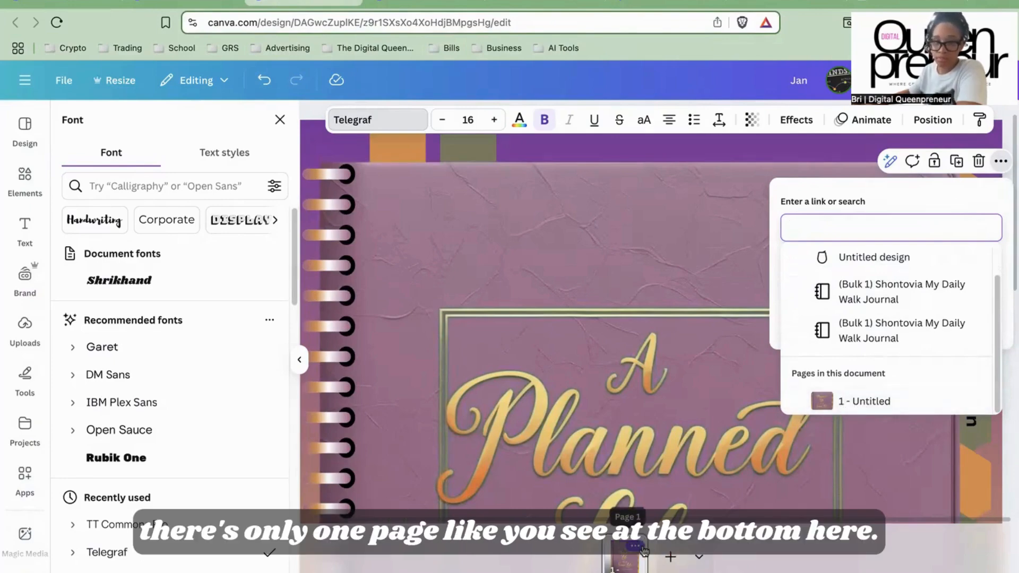
- Duplicate the cover page and title the new second page "Jan"
click(640, 548)
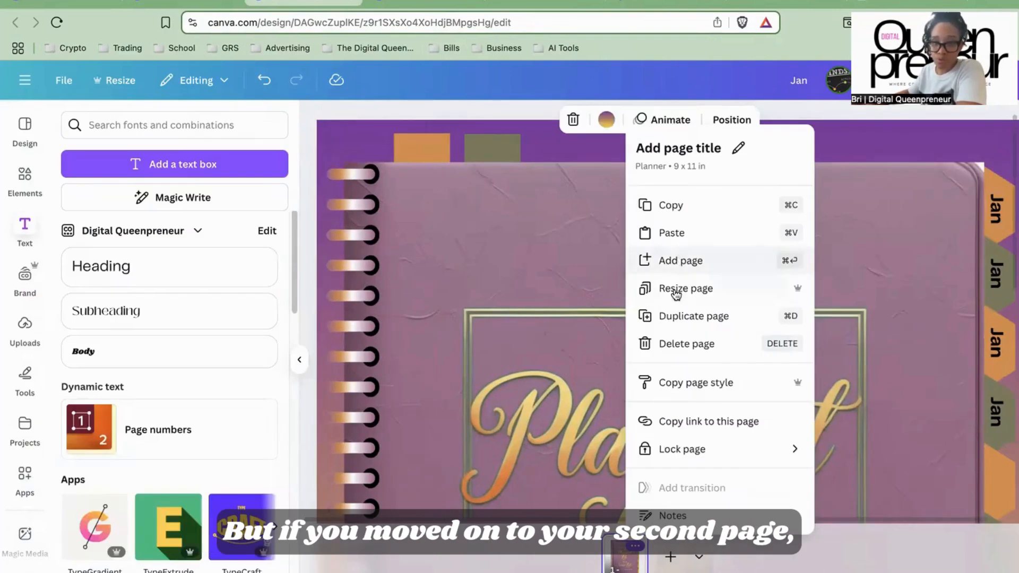
click(675, 318)
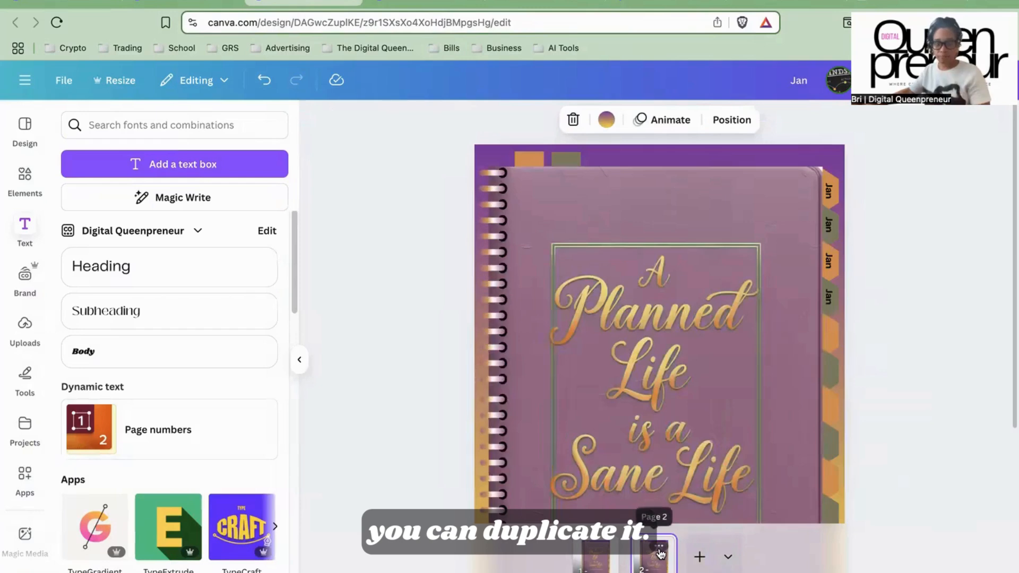
click(658, 545)
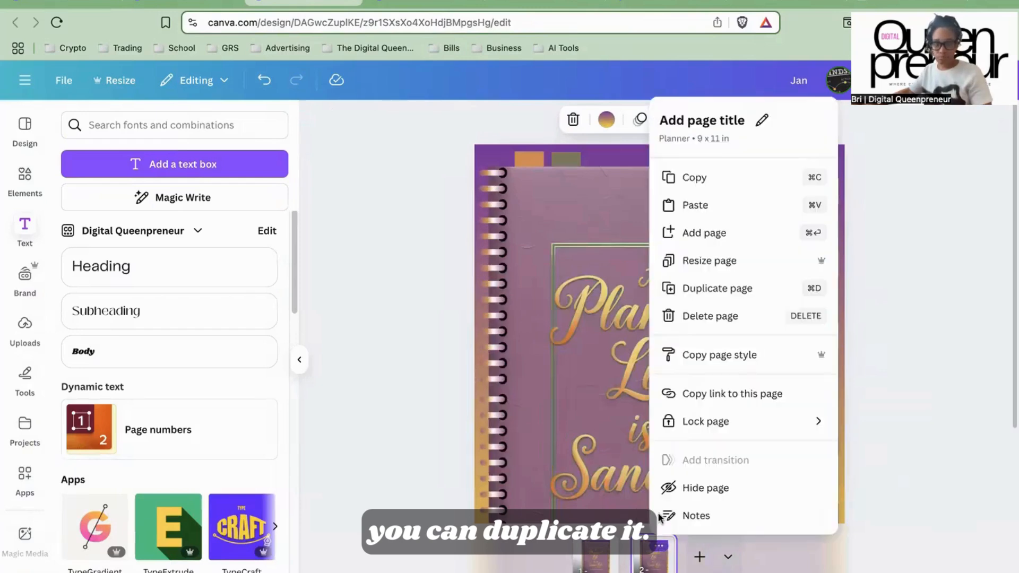
click(713, 123)
text(jAN)
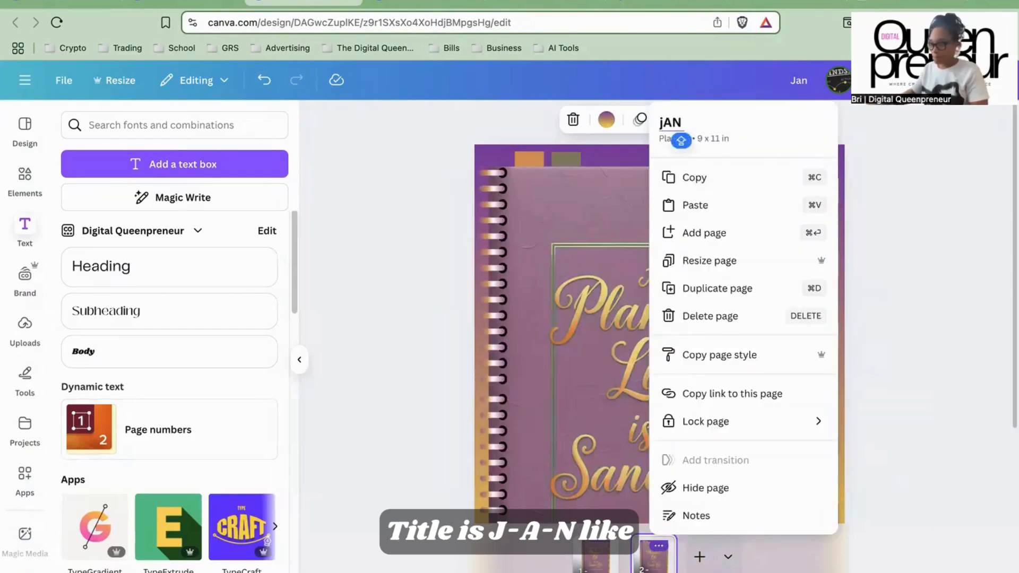
key(BackSpace)
key(BackSpace)
key(BackSpace)
text(Jan)
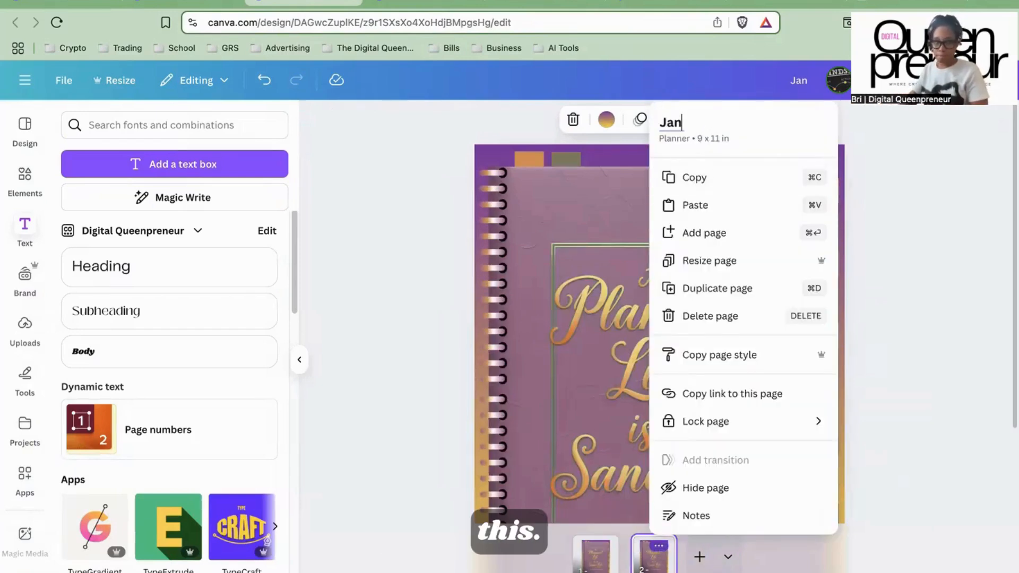
click(404, 416)
- Link the "Jan" label on the cover page's first side tab to the page "2 - Jan"
click(606, 559)
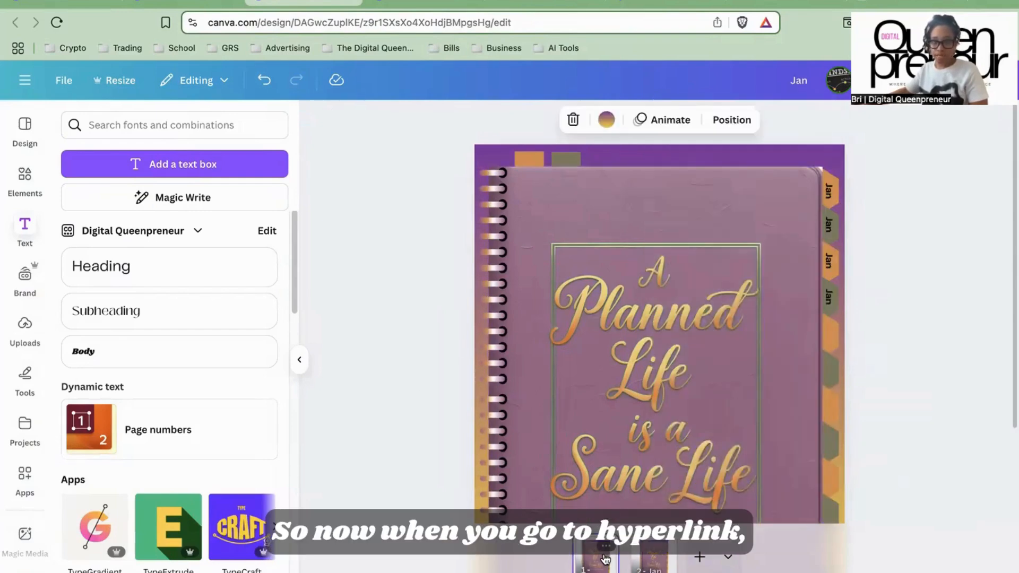
click(828, 194)
click(883, 152)
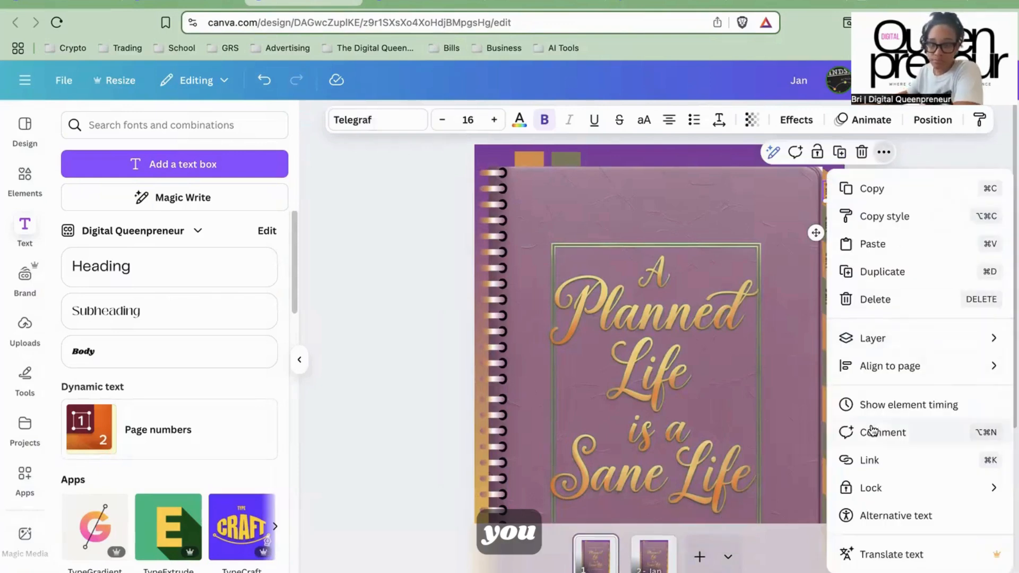
click(869, 458)
scroll(830, 329, down, 2)
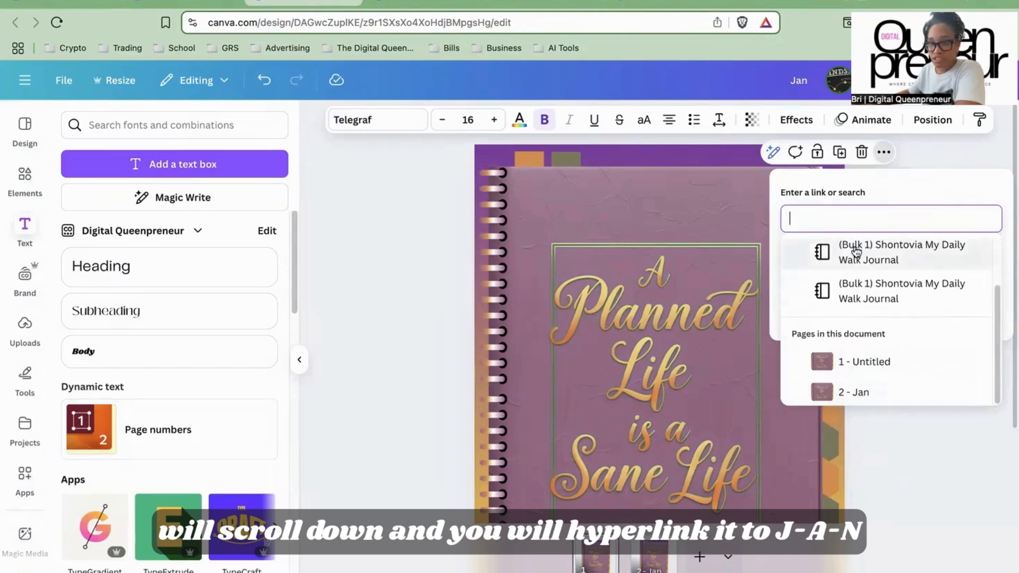
text(jan)
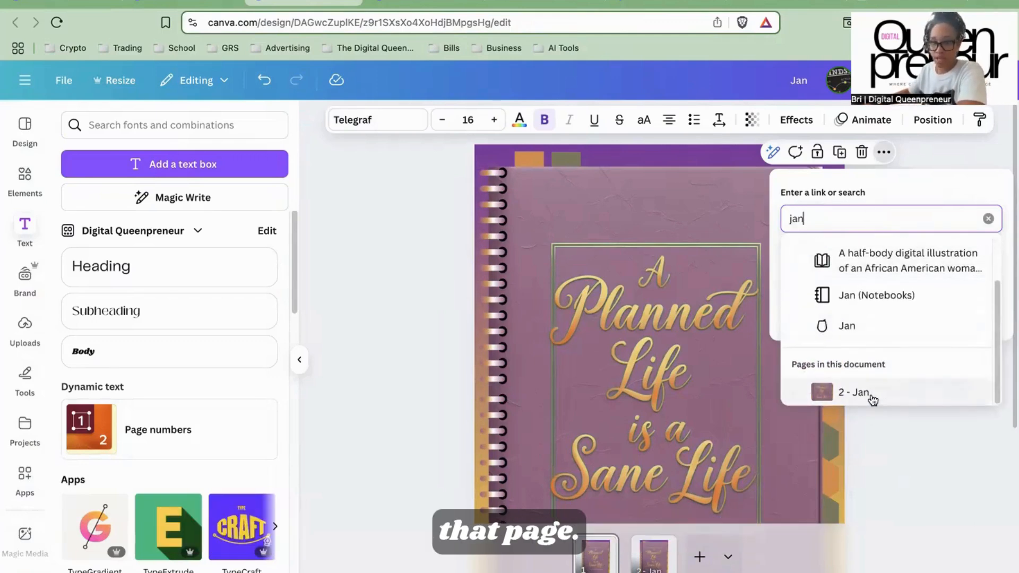
click(929, 444)
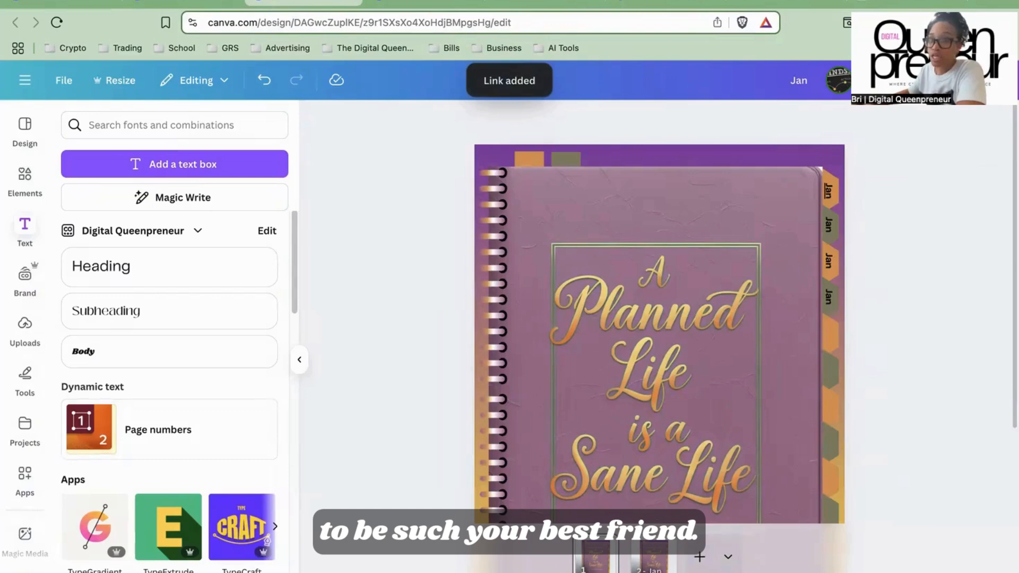
- Remove the underline from the linked "Jan" label on the first side tab
scroll(955, 354, up, 5)
click(914, 222)
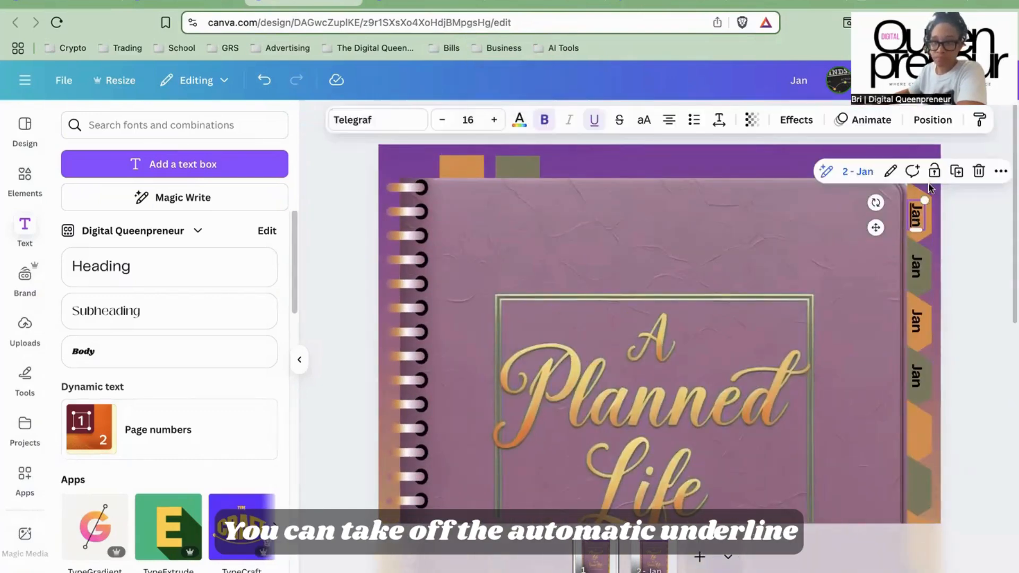
click(594, 121)
click(960, 227)
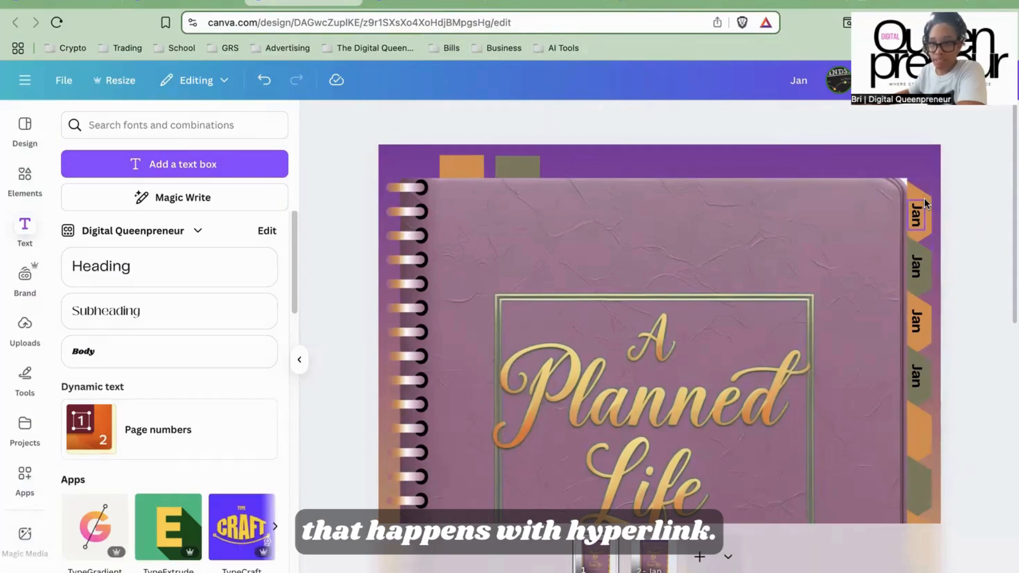
- Link the first orange side tab shape to the page "2 - Jan" as well
click(927, 242)
click(947, 283)
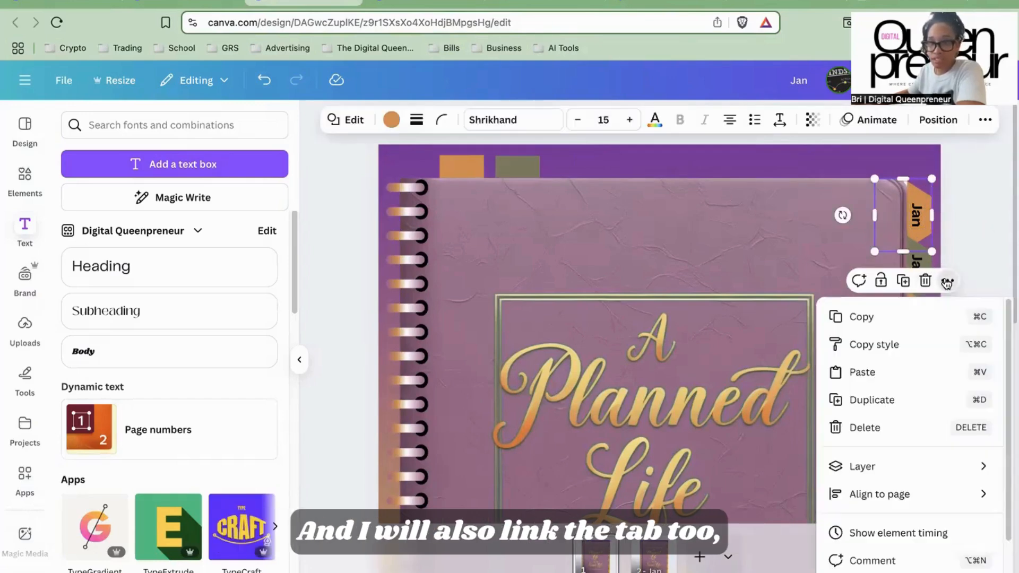
scroll(874, 530, down, 1)
scroll(875, 563, down, 1)
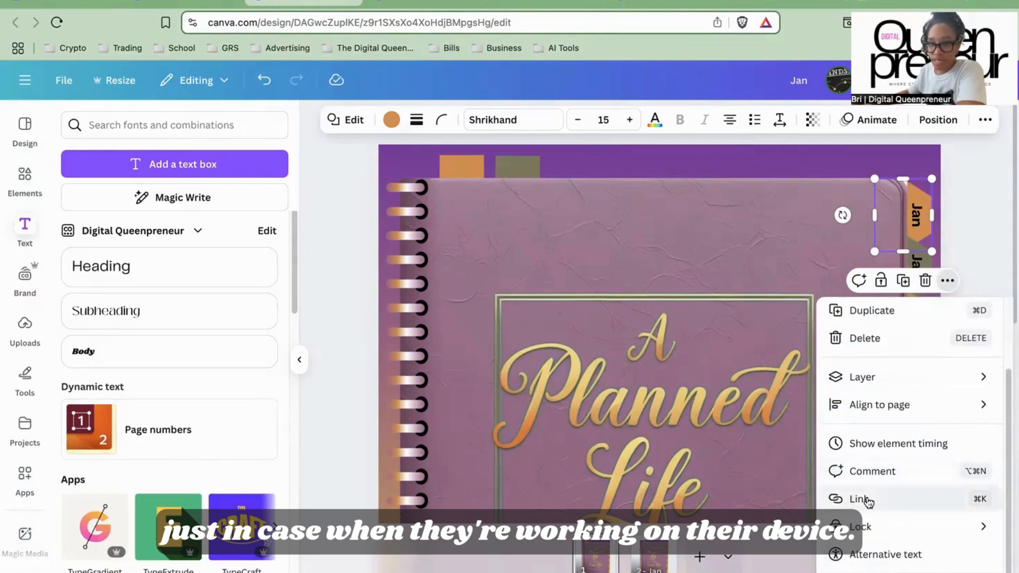
click(866, 500)
scroll(859, 523, down, 4)
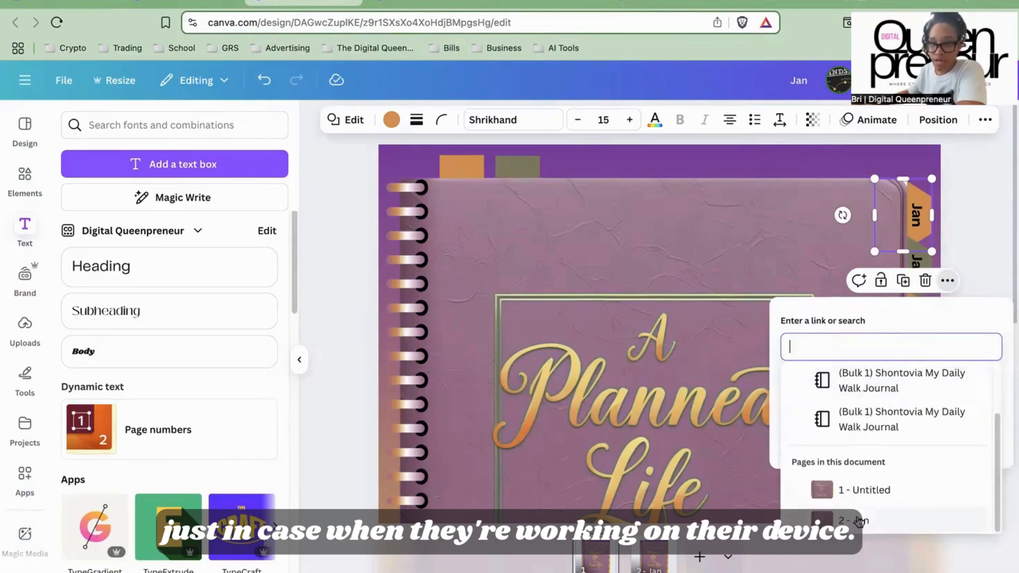
click(858, 520)
click(979, 441)
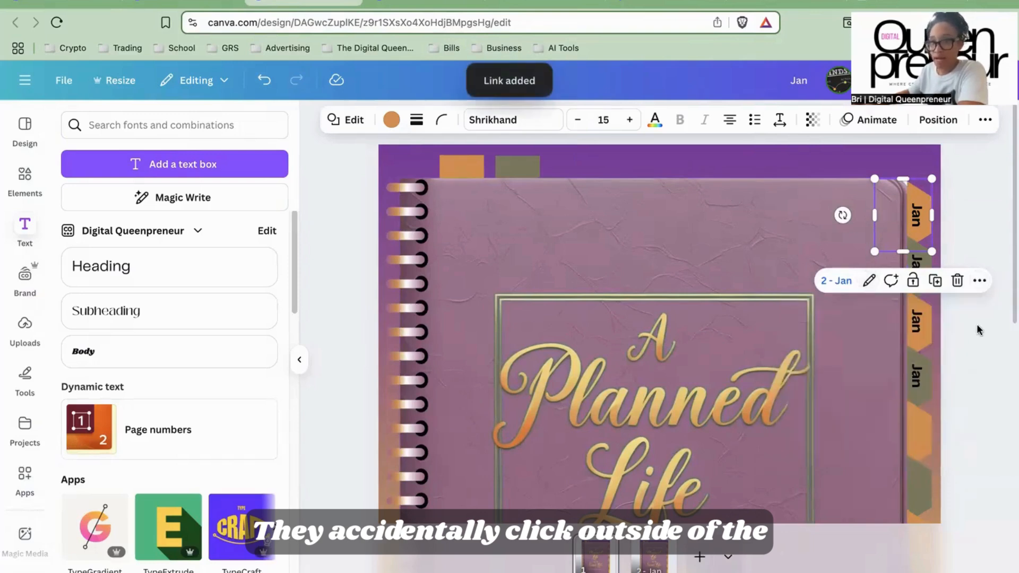
click(979, 218)
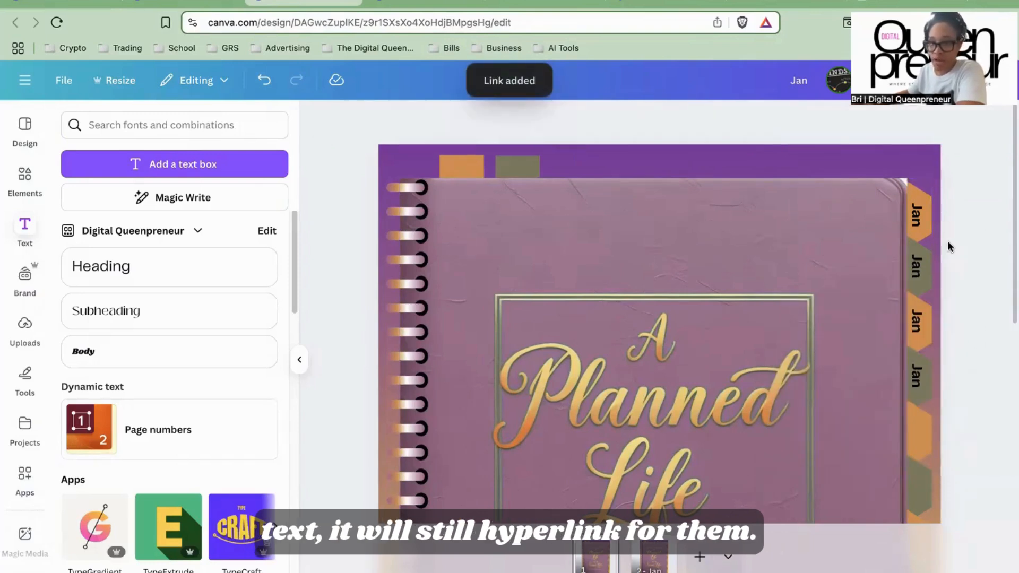
- Add a square to the Jan page and stretch it over the planner cover, from the binder rings to just inside the side tabs
drag(778, 572, 762, 572)
scroll(867, 407, down, 2)
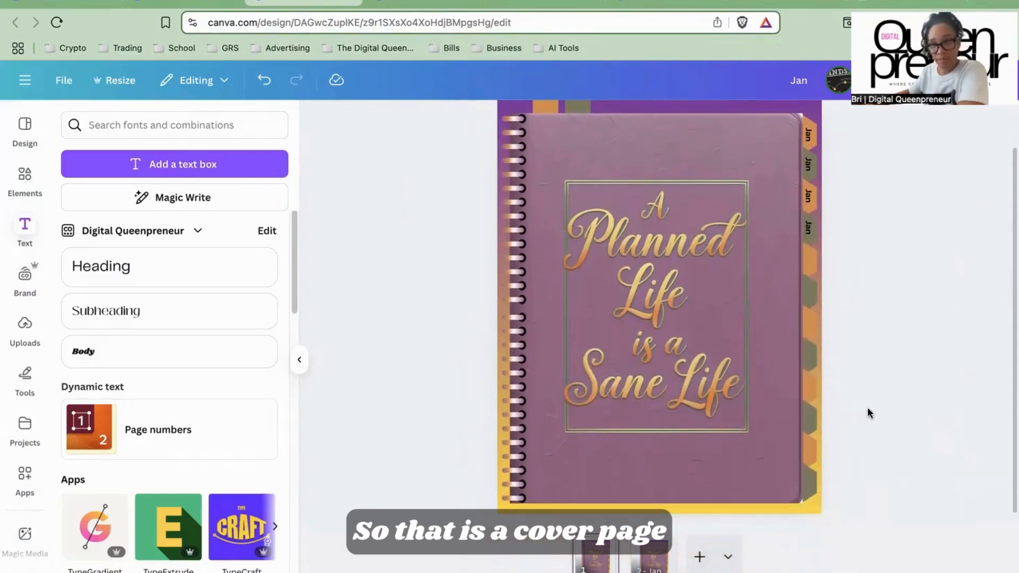
scroll(838, 476, up, 1)
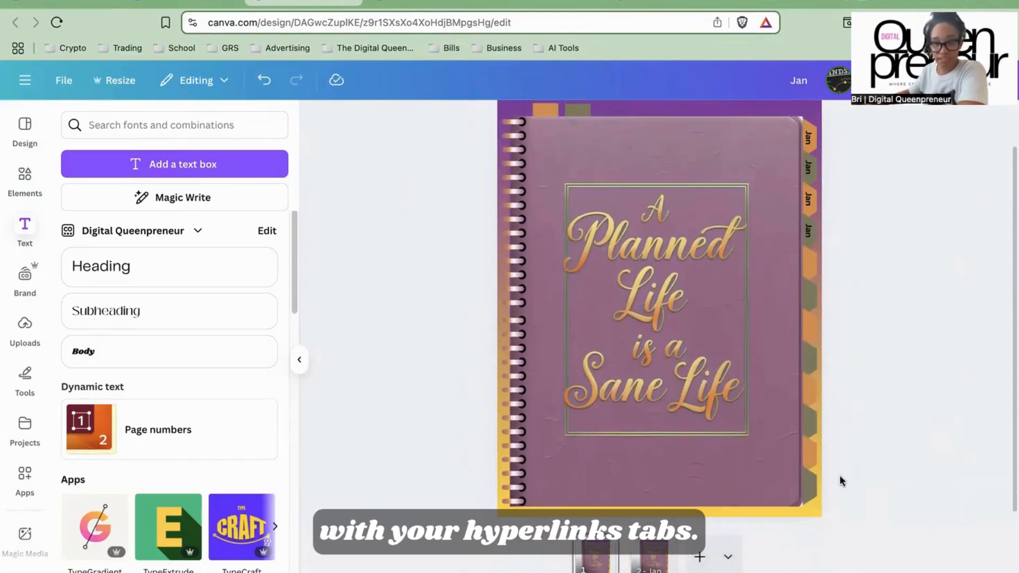
click(654, 566)
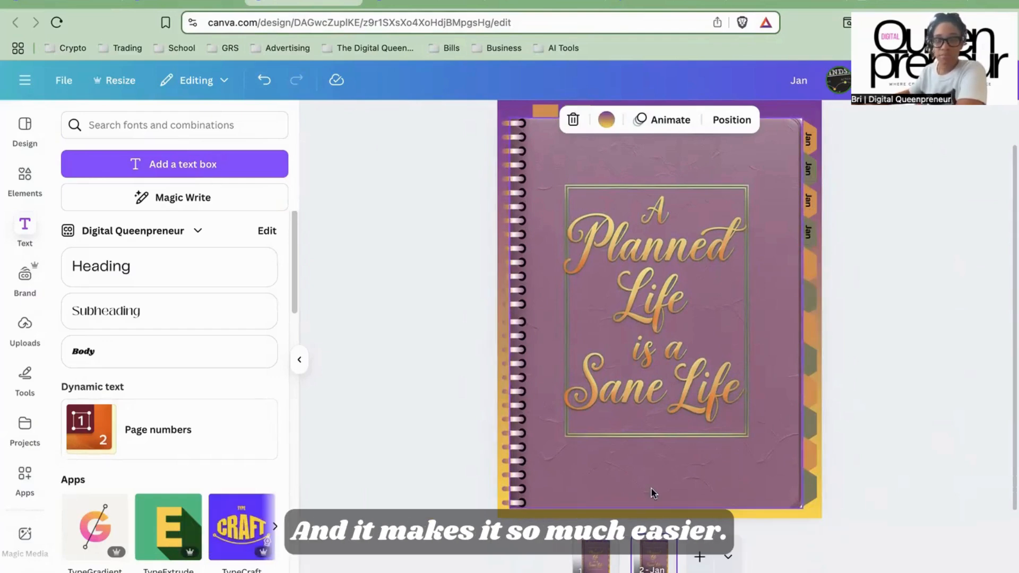
click(455, 357)
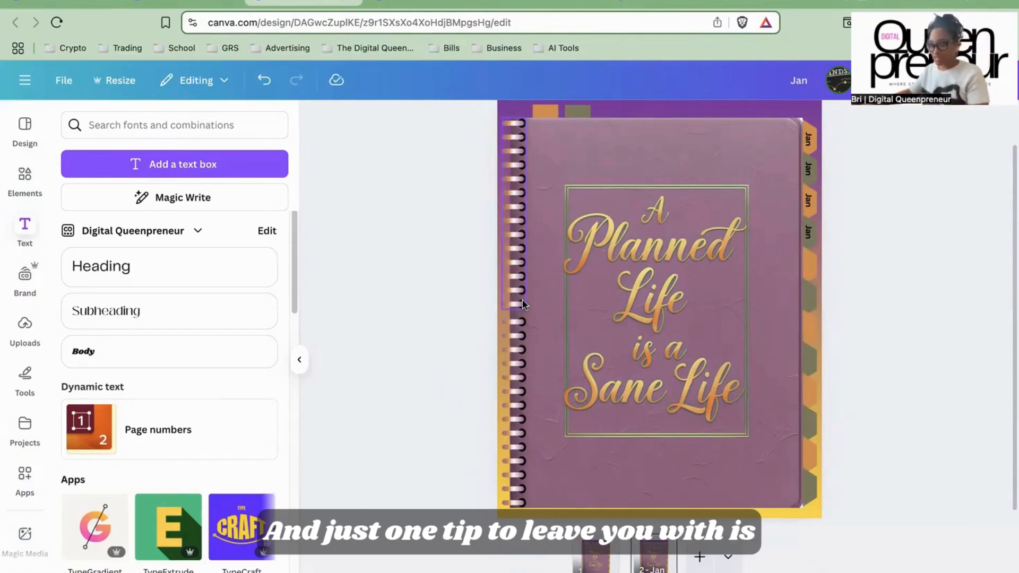
key(r)
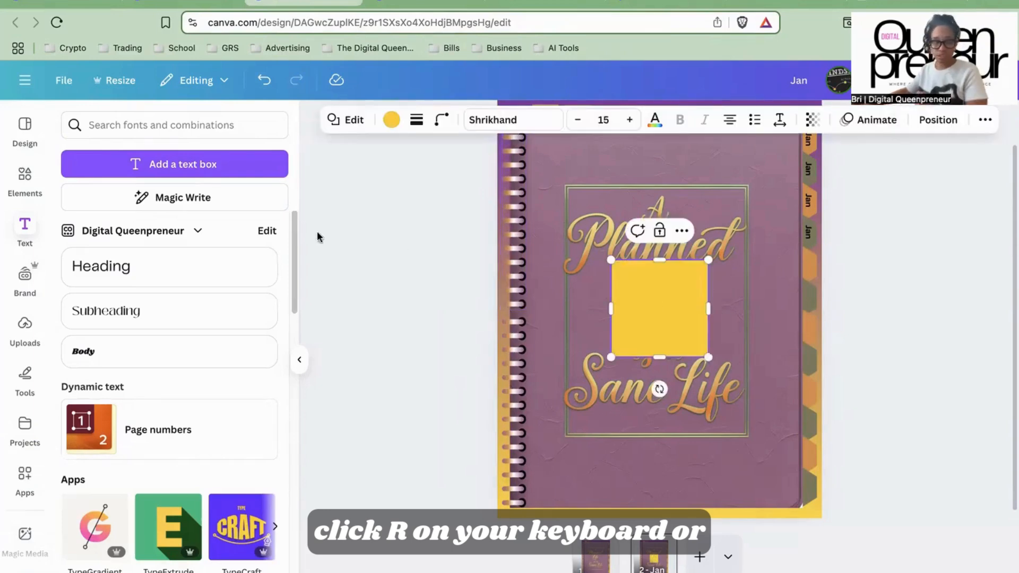
drag(660, 308, 572, 188)
scroll(567, 212, up, 1)
drag(564, 242, 794, 236)
drag(658, 268, 665, 492)
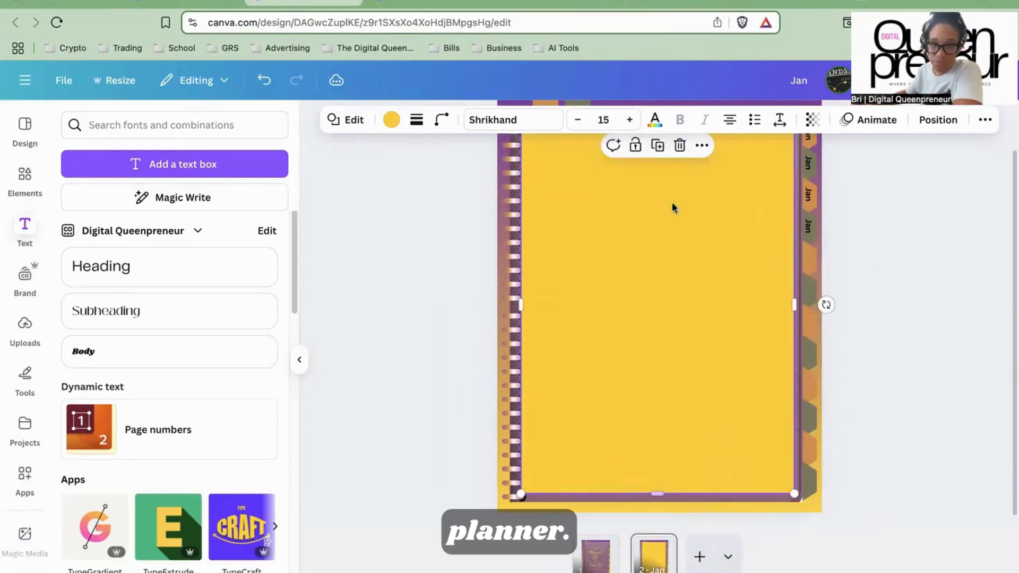
- Fill the stretched rectangle on the Jan page with white from the document colors
click(391, 119)
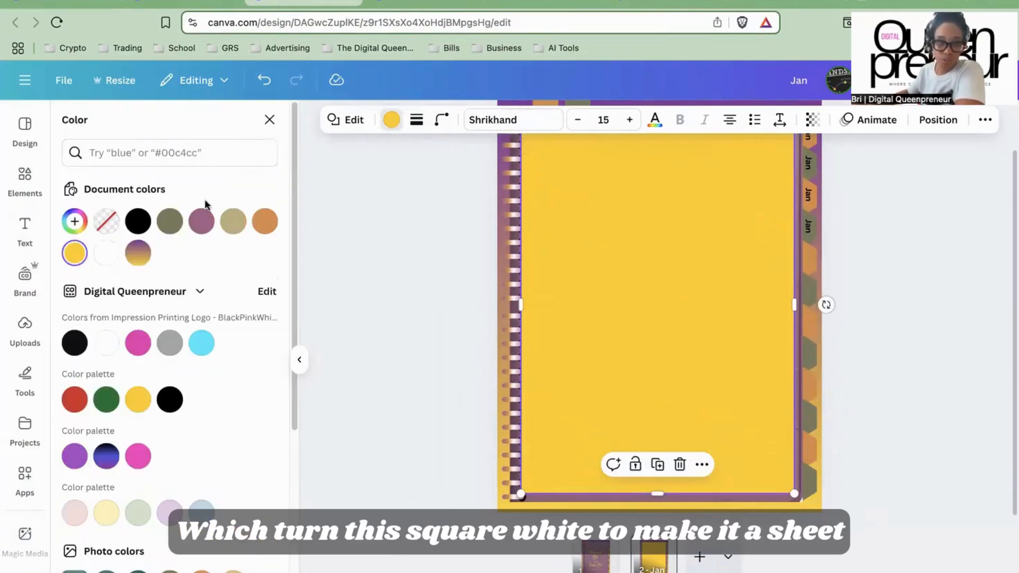
click(106, 253)
scroll(606, 321, up, 2)
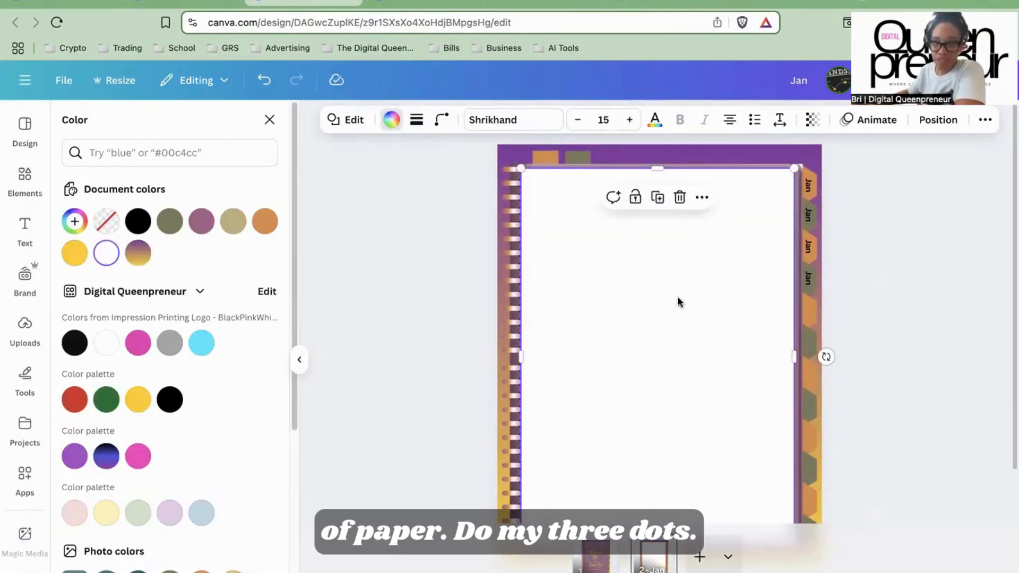
- Send the white sheet backward twice so it sits behind both sets of binder rings
click(702, 197)
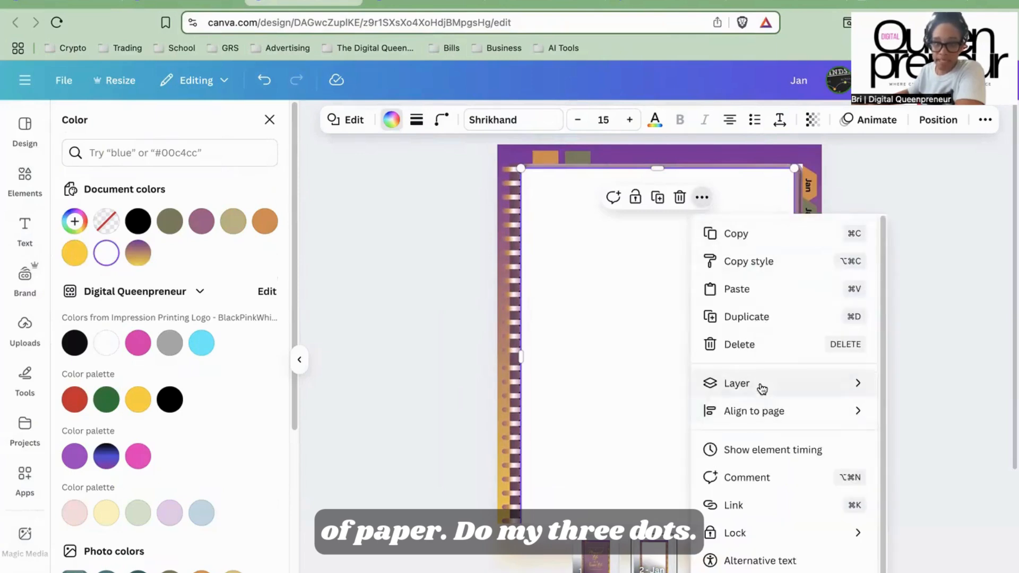
mouse_move(762, 386)
click(592, 441)
click(702, 197)
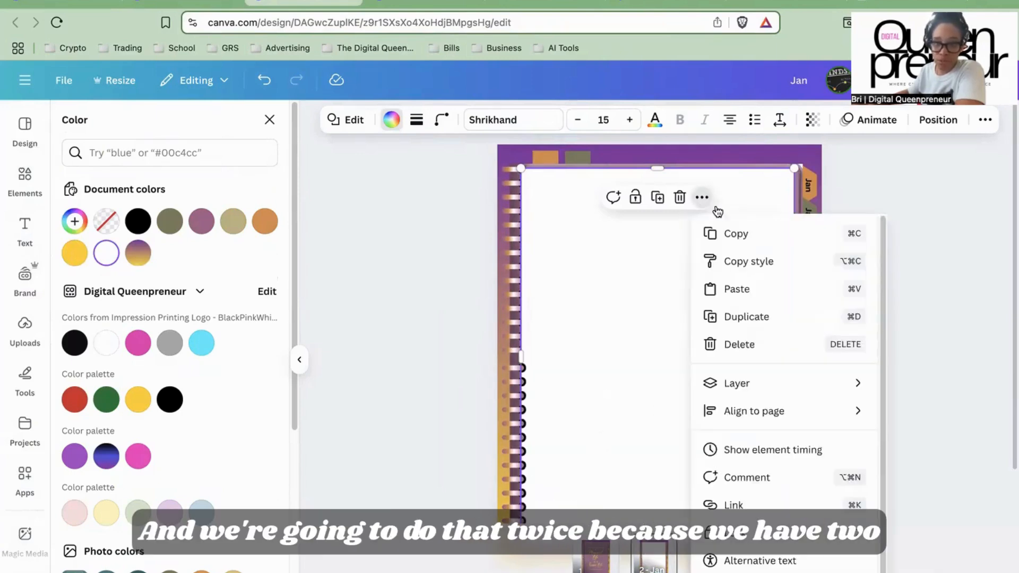
click(613, 451)
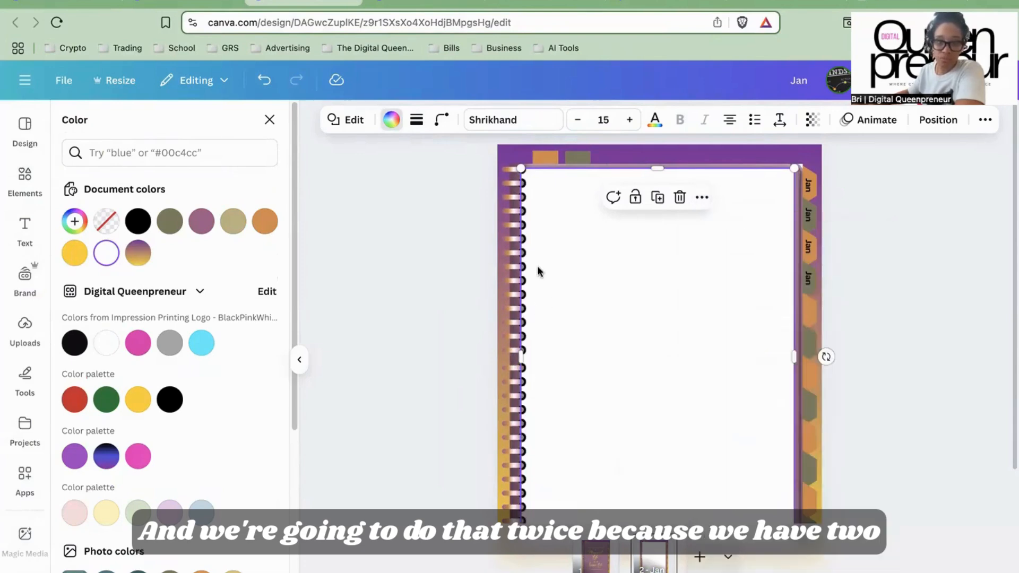
- Extend the white sheet's left edge slightly so it reaches further under the binder rings
click(536, 392)
scroll(551, 392, down, 1)
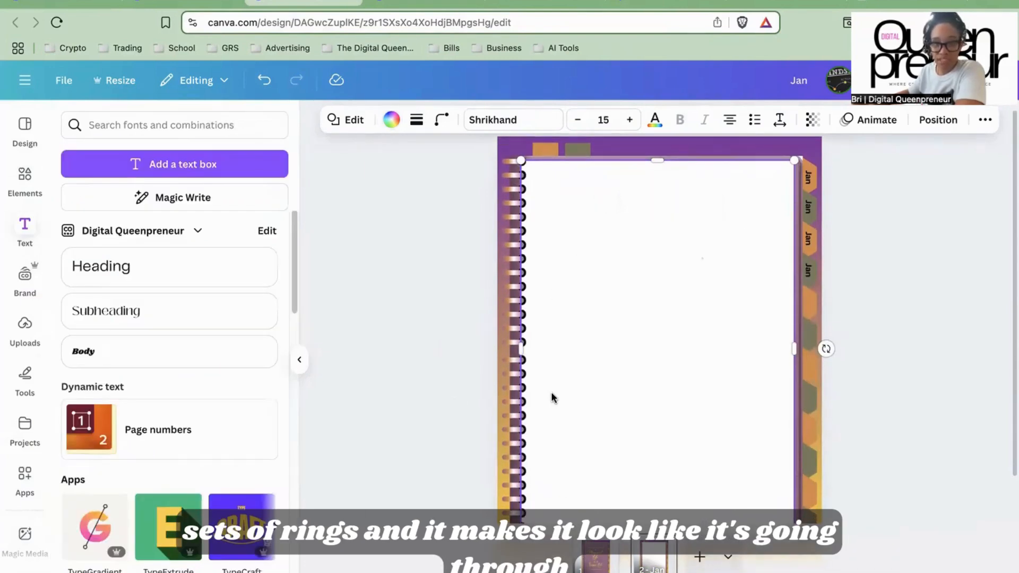
click(431, 310)
click(566, 343)
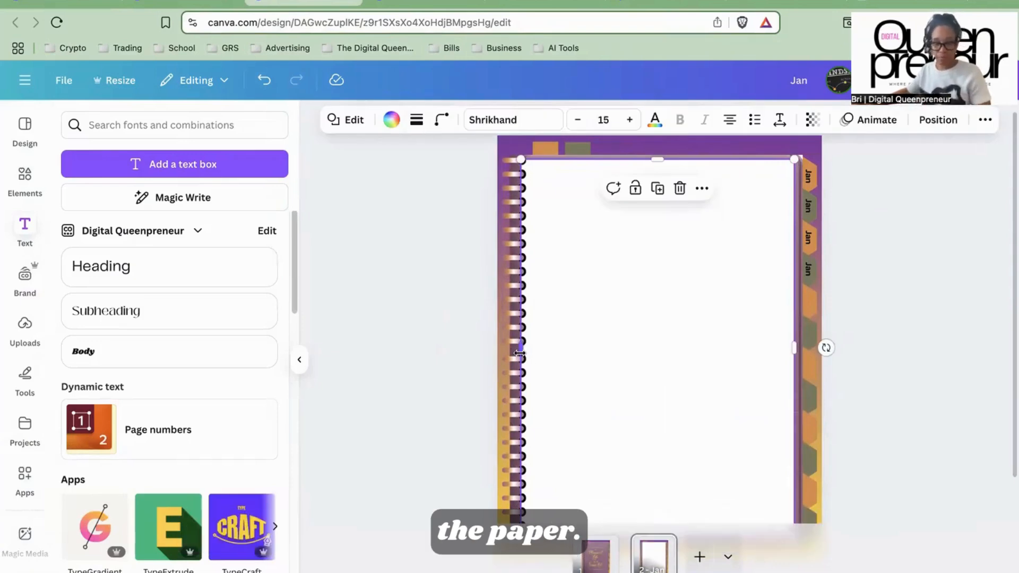
right_click(519, 355)
click(537, 350)
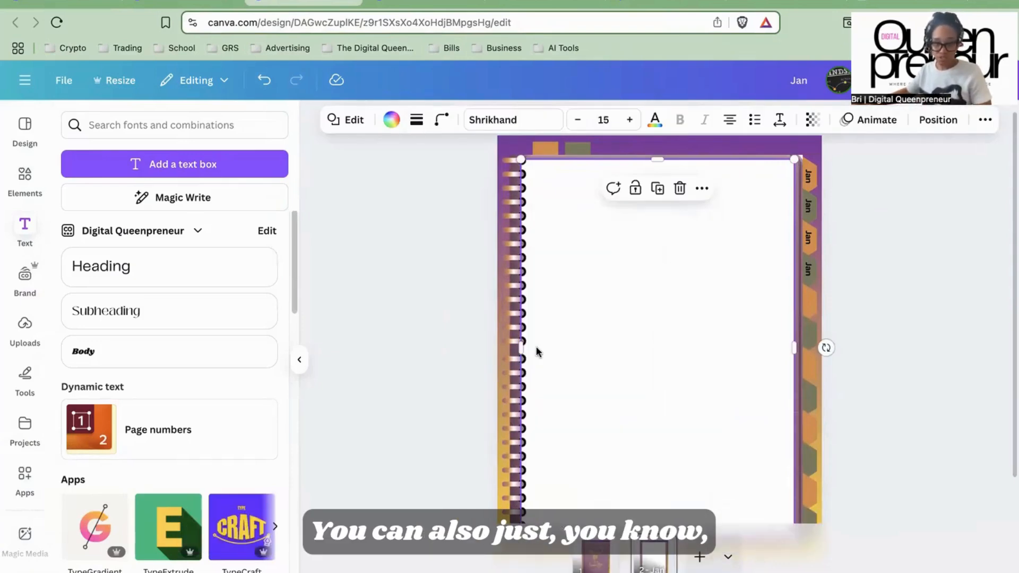
drag(520, 347, 518, 349)
click(437, 348)
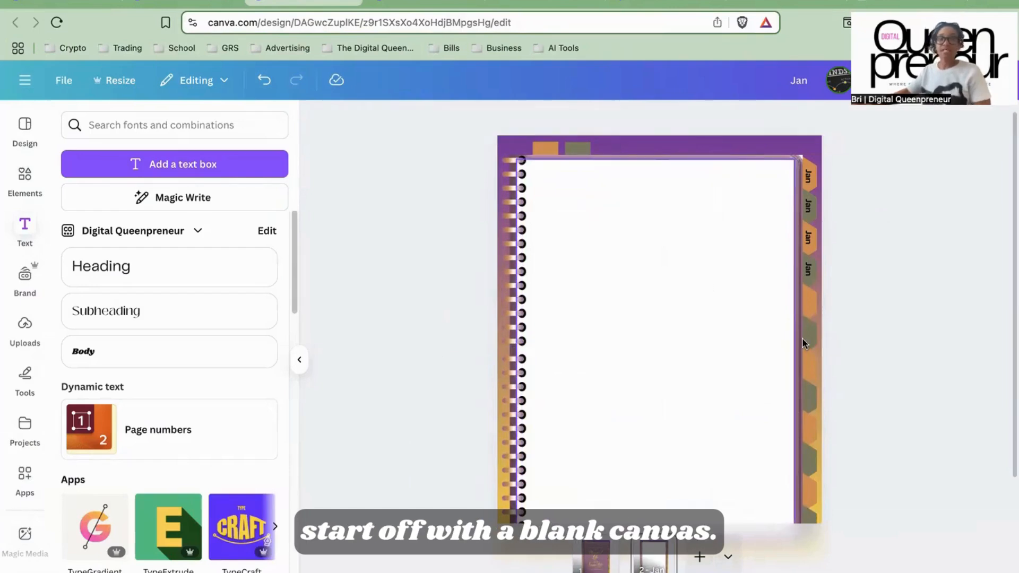
- Compare the planner cover page with the Jan page's blank white sheet and its orange top tab
scroll(802, 342, down, 1)
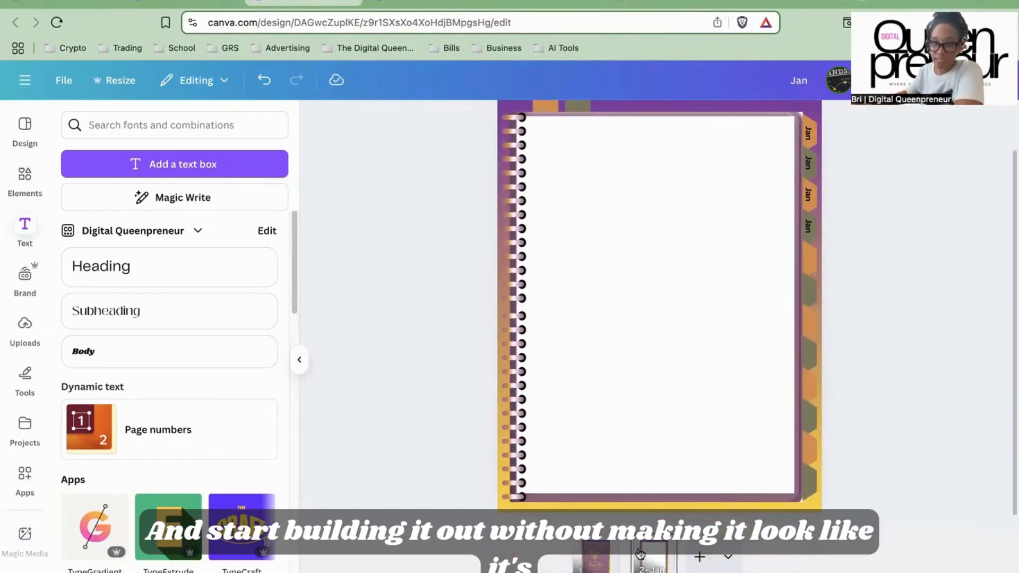
click(609, 563)
click(654, 559)
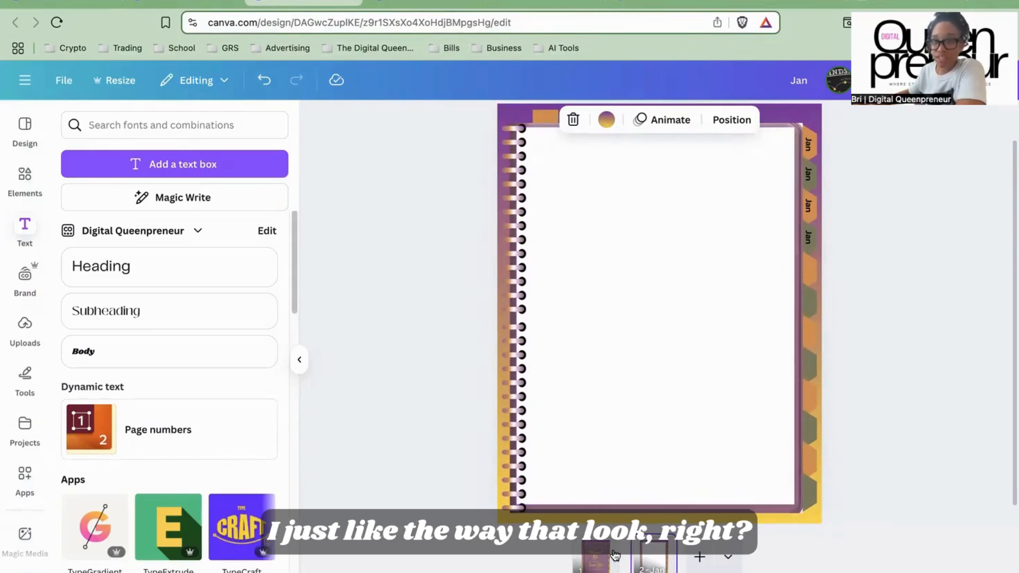
click(615, 559)
click(654, 559)
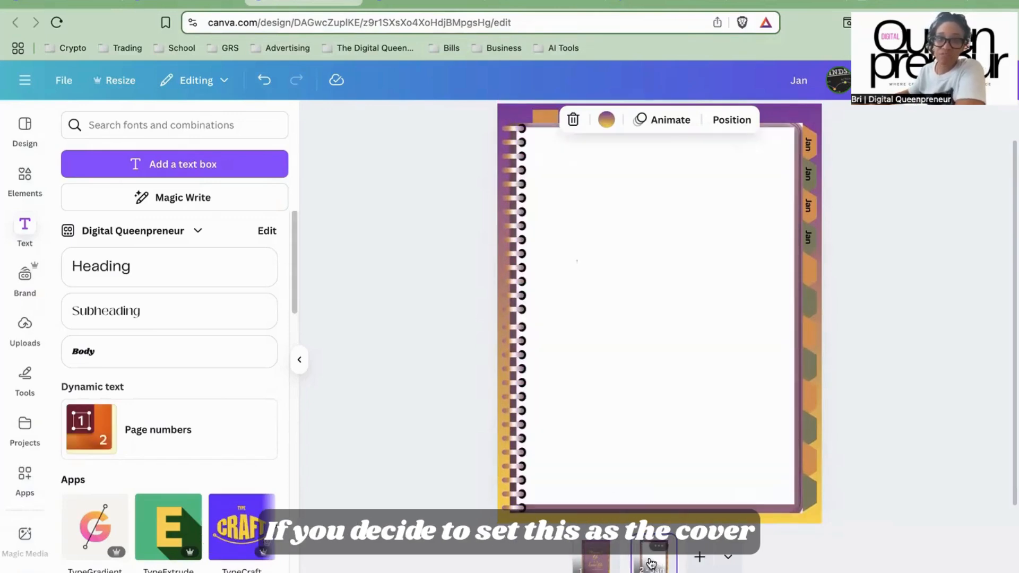
scroll(593, 459, up, 1)
click(549, 162)
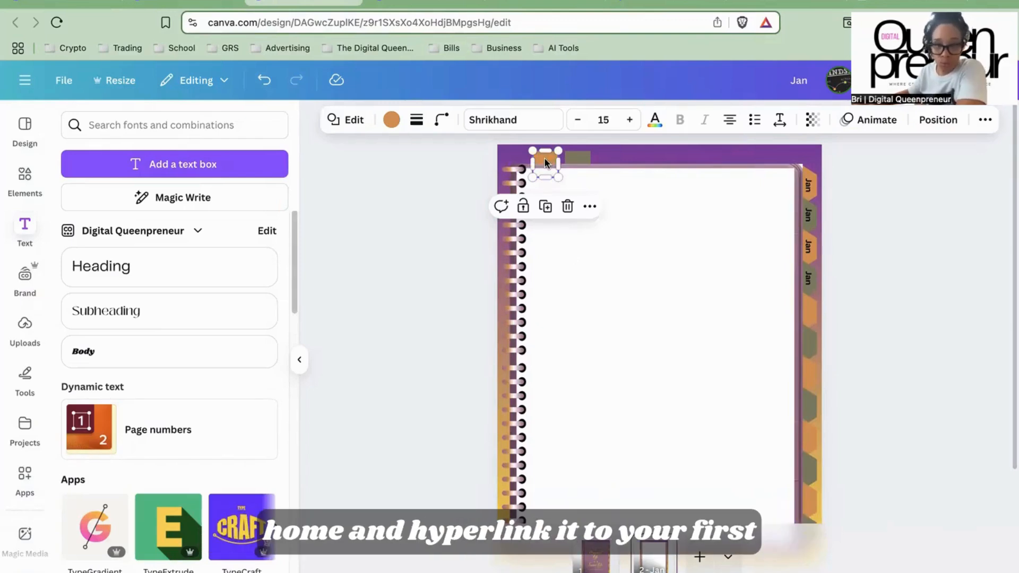
- Title the planner's cover page "Home"
click(602, 556)
click(605, 546)
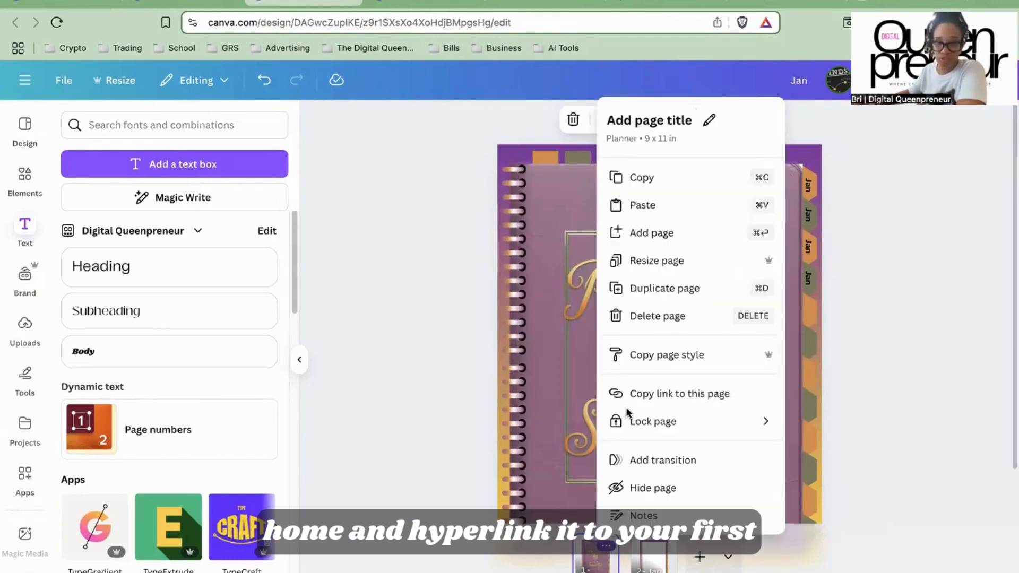
click(644, 119)
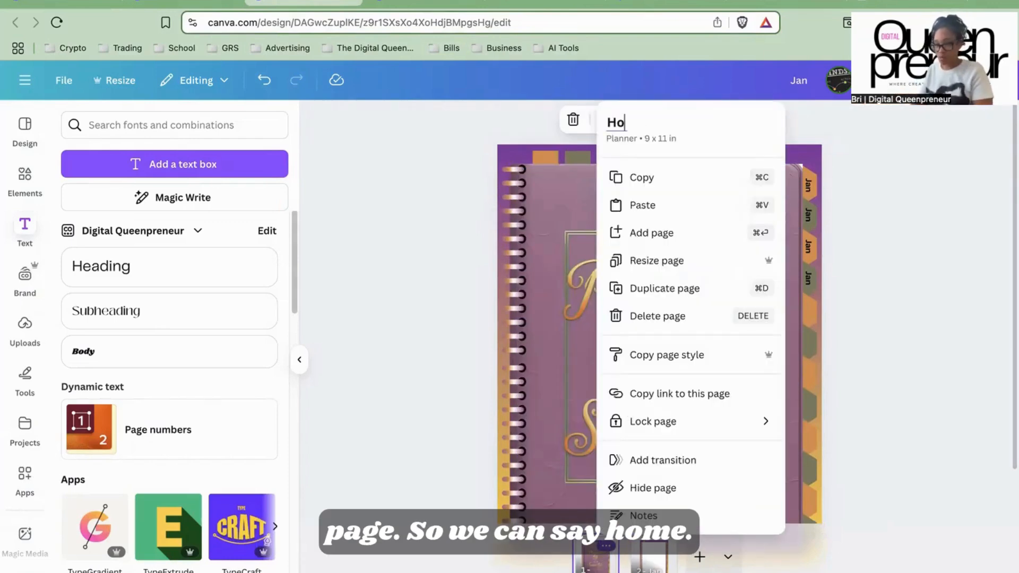
text(Home)
key(Return)
click(419, 205)
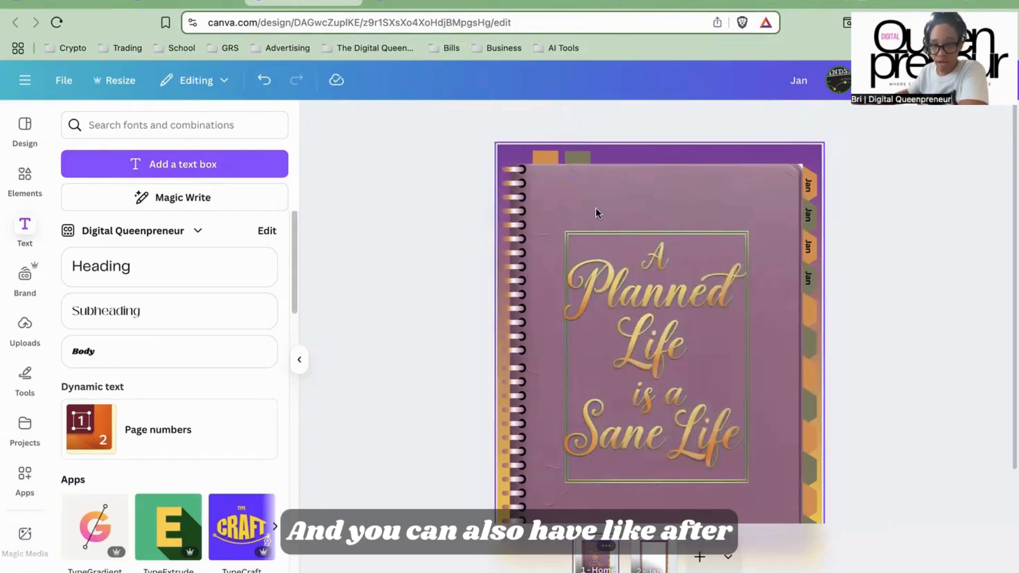
- Review the green top tab and the side tabs on the Jan page, and return to the cover page
click(661, 563)
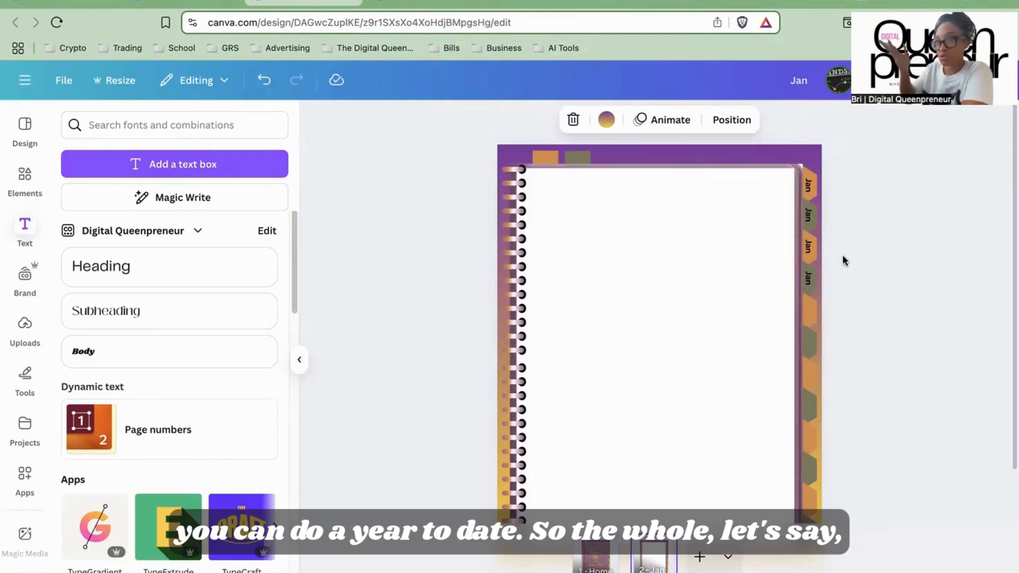
click(577, 157)
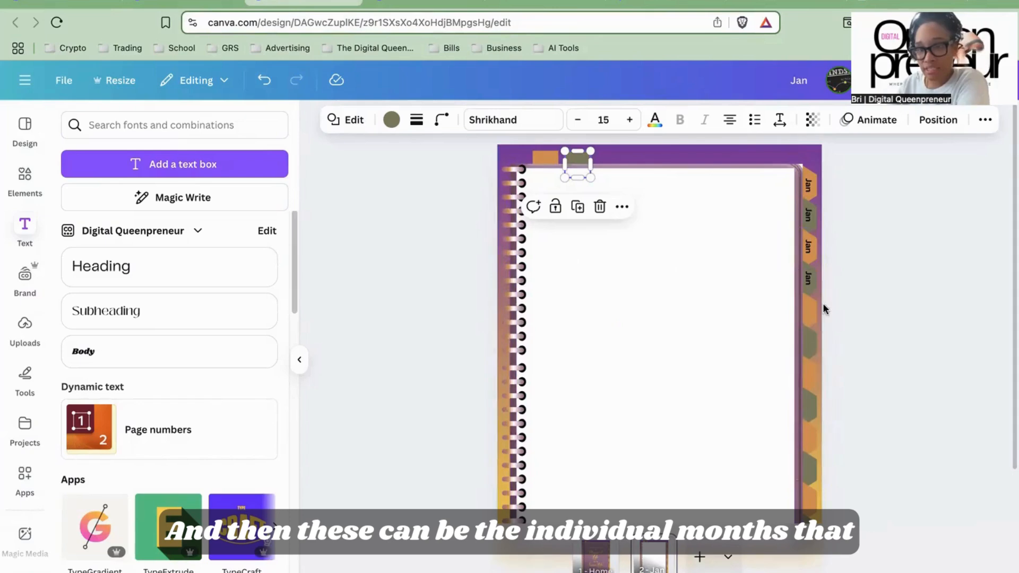
scroll(838, 468, down, 1)
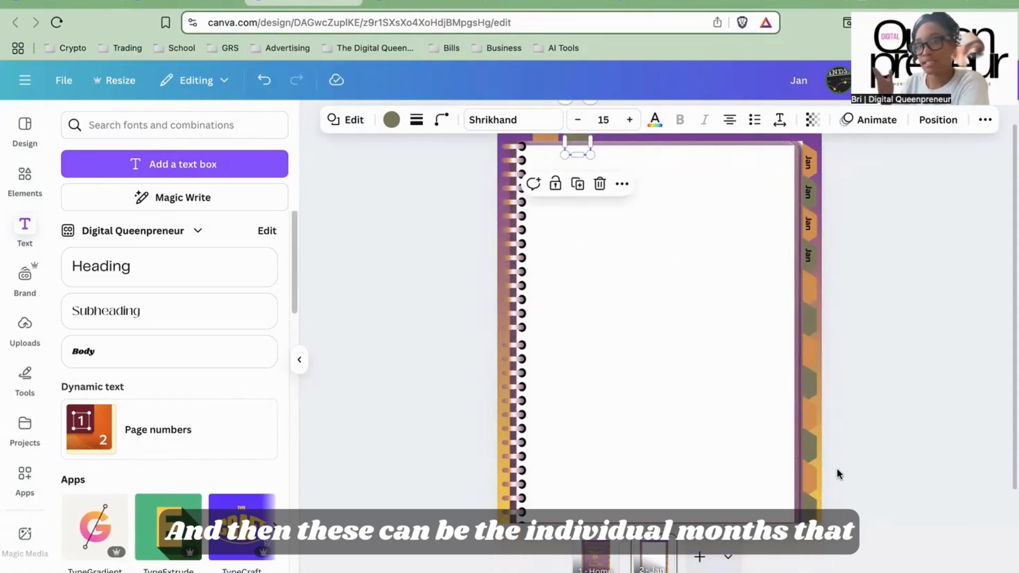
click(606, 555)
scroll(919, 355, down, 1)
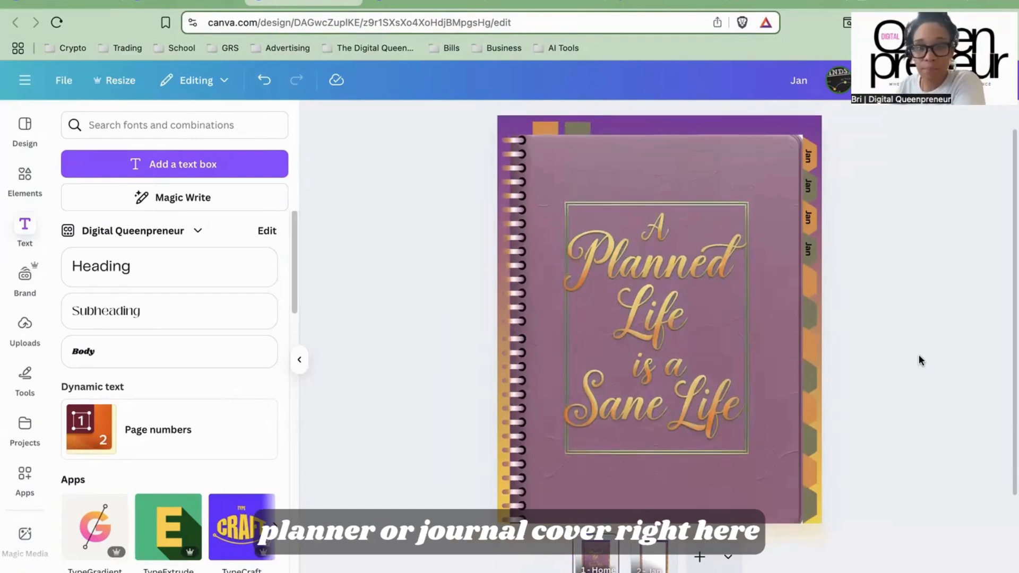